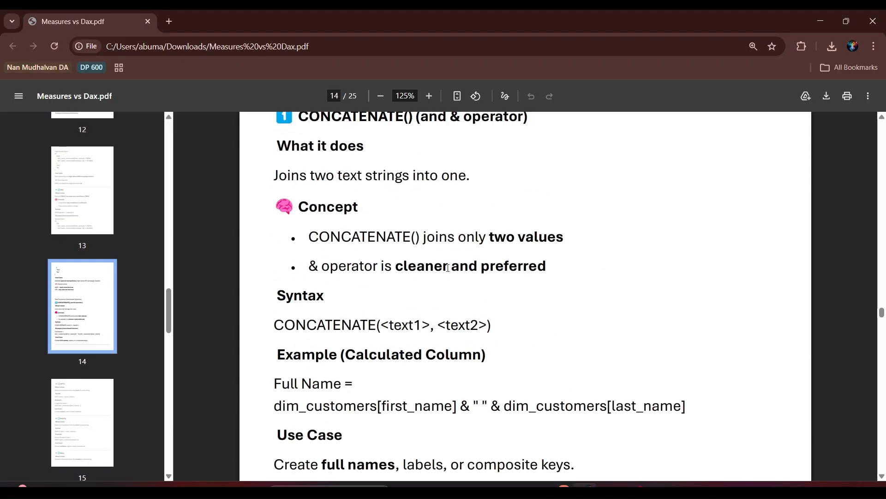
Review the Text Functions (Calculated Columns) heading and the start of the CONCATENATE section in the PDF notes
scroll(443, 258, up, 2)
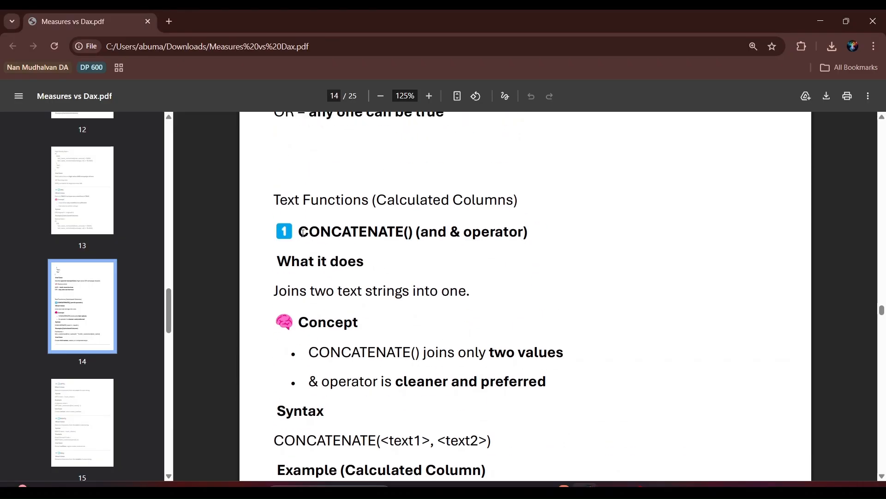
drag(275, 197, 520, 190)
click(383, 200)
drag(387, 198, 511, 199)
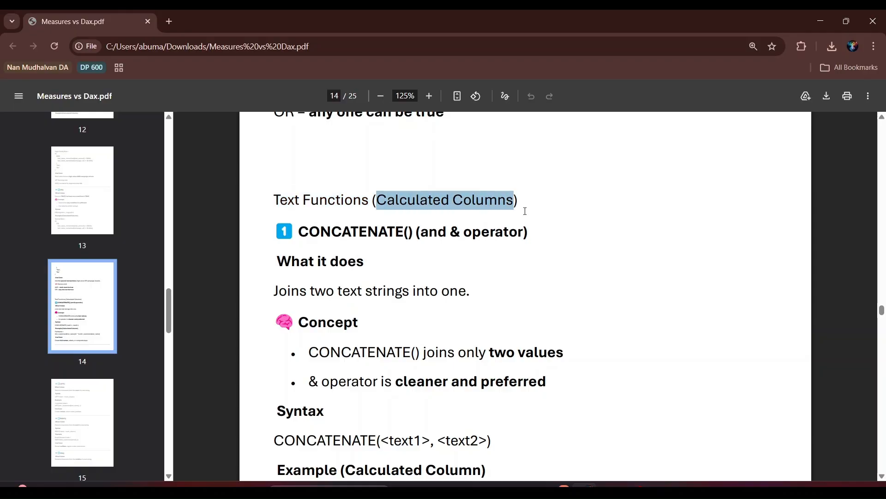
scroll(406, 222, down, 1)
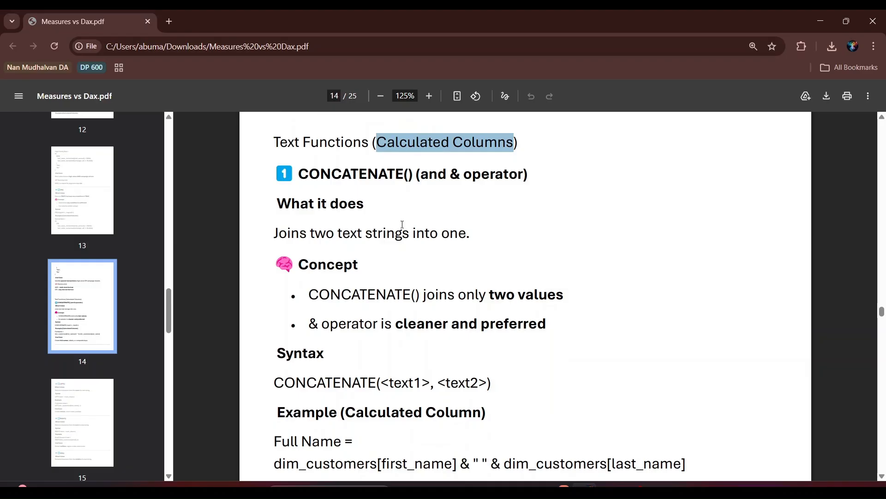
Switch to Power BI Desktop, expand the Customers_Dim table and display its data
click(610, 488)
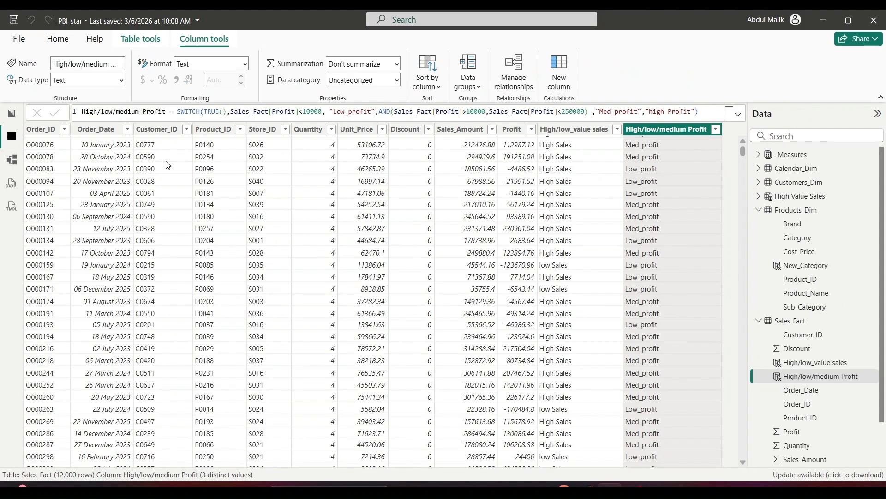
click(12, 137)
click(758, 182)
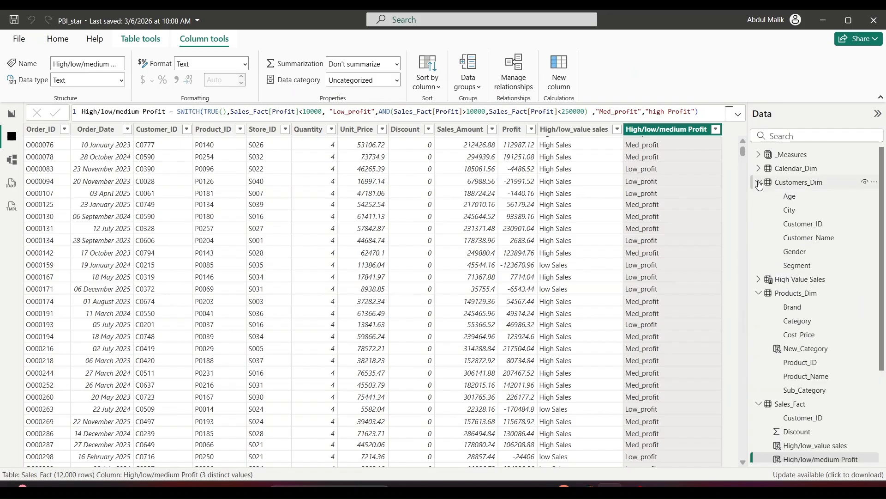
click(787, 182)
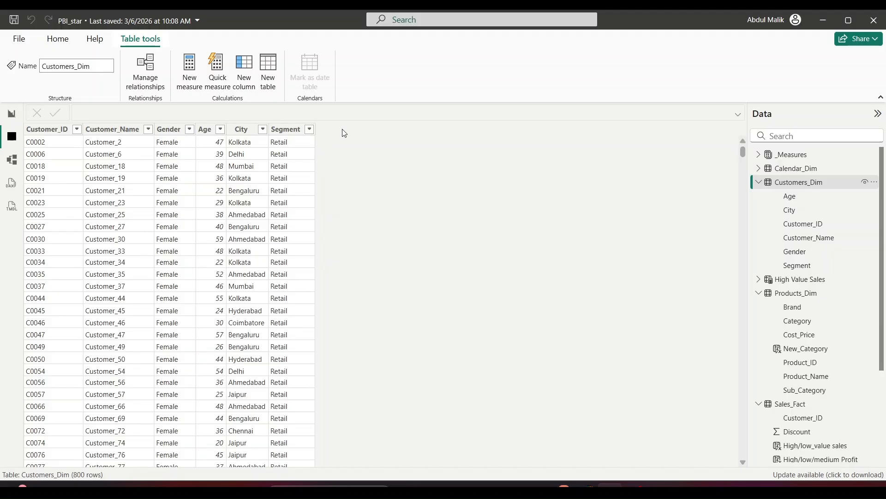
Switch back to the PDF notes and read the CONCATENATE concept, syntax, full name example and use case
key(alt+Tab)
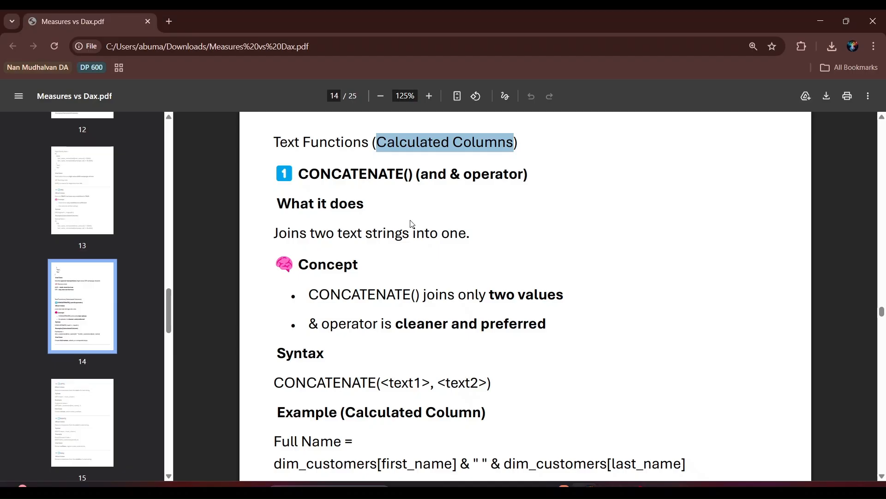
click(383, 147)
drag(377, 144, 512, 145)
drag(464, 175, 455, 174)
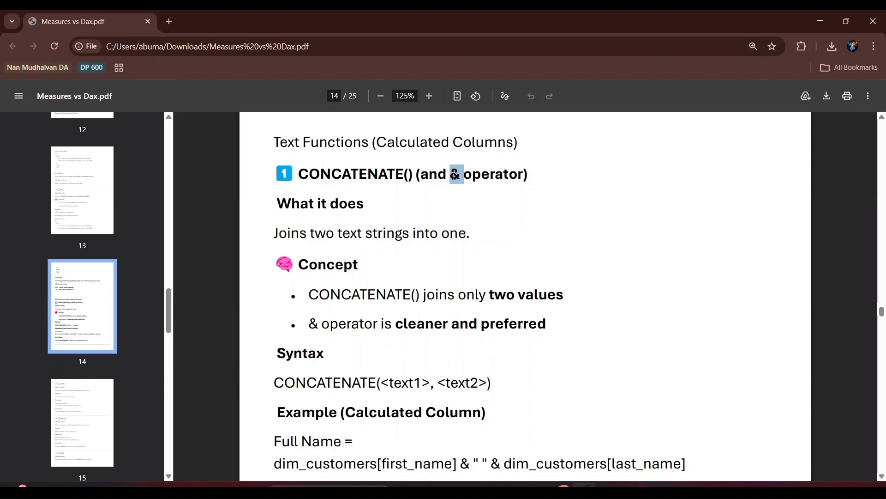
scroll(402, 297, down, 1)
click(462, 323)
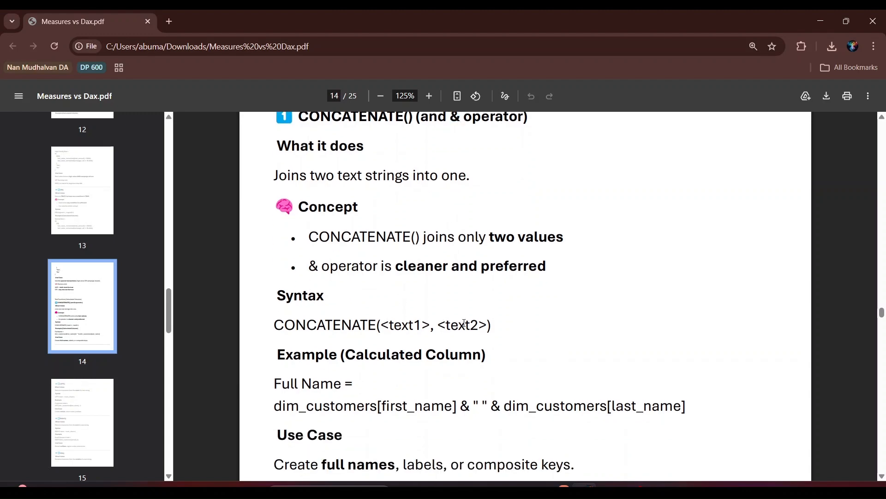
scroll(464, 323, down, 1)
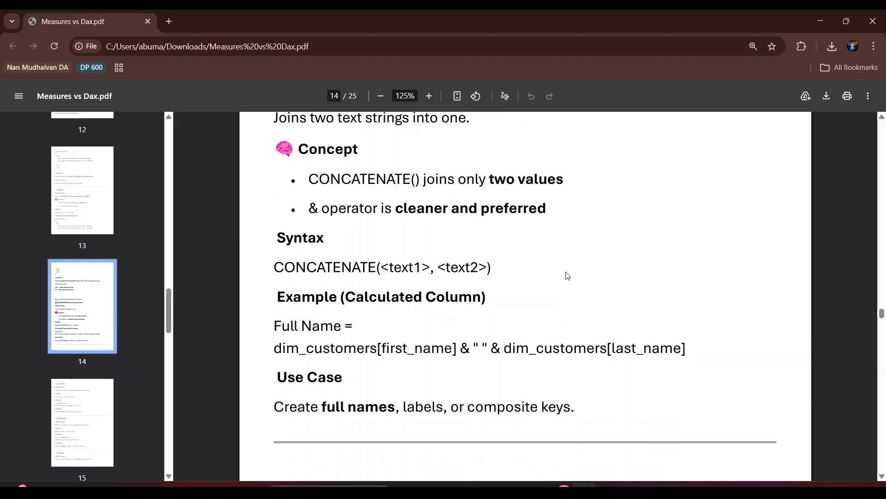
Switch to Power BI Desktop and look through the fields of the High Value Sales, Calendar_Dim and Customers_Dim tables
key(alt+Tab)
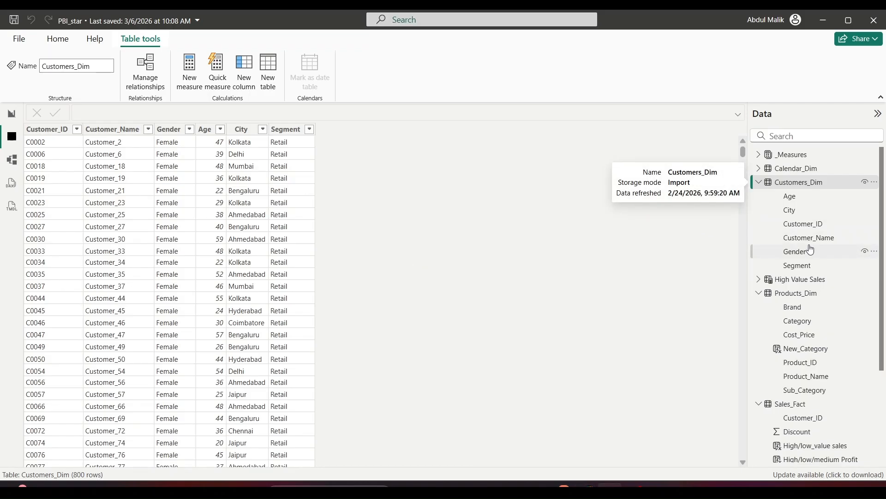
click(757, 282)
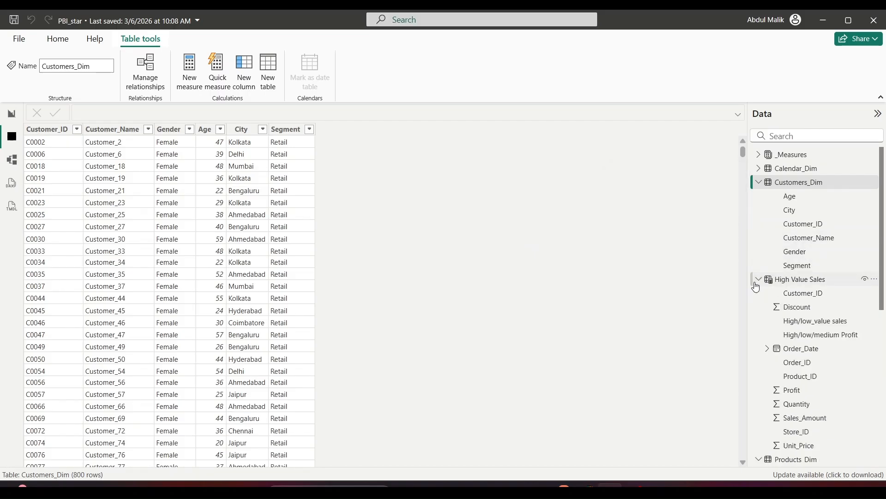
scroll(788, 307, down, 3)
scroll(801, 306, up, 3)
click(760, 184)
click(758, 170)
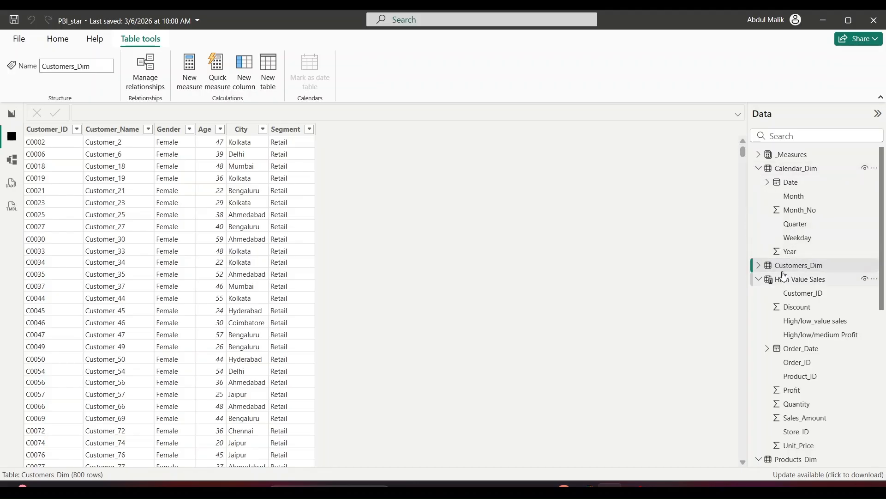
click(757, 266)
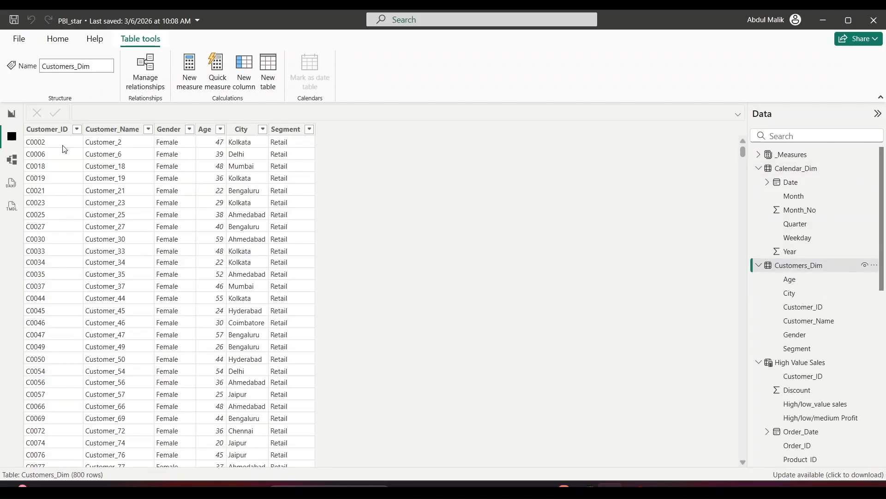
Create a calculated column named Expression in Customers_Dim and begin its formula with the CONCATENATE function
click(808, 267)
right_click(807, 266)
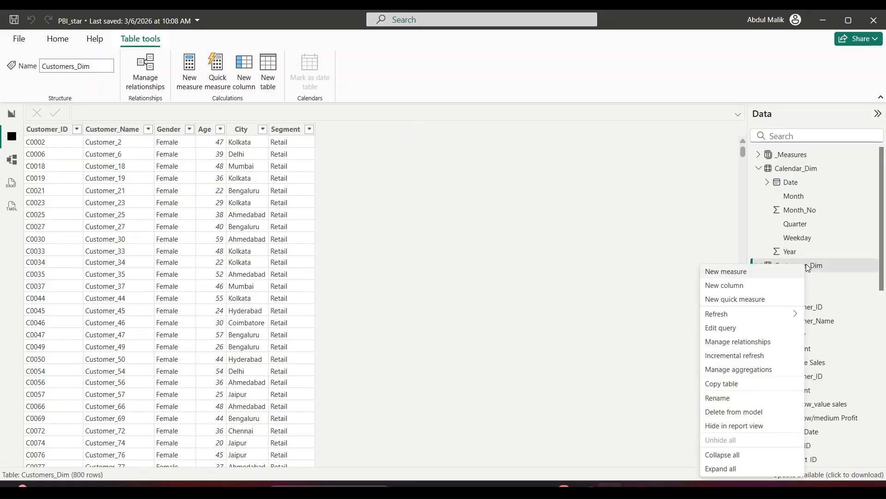
click(744, 286)
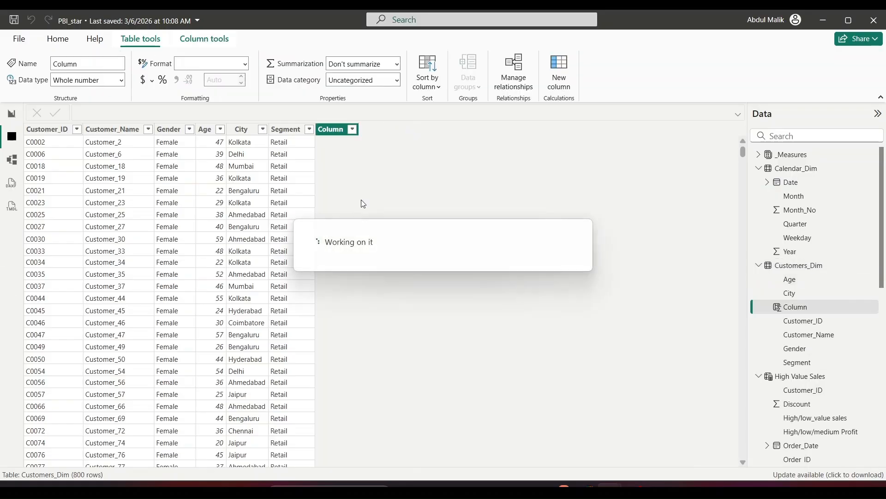
key(BackSpace)
text(Expres)
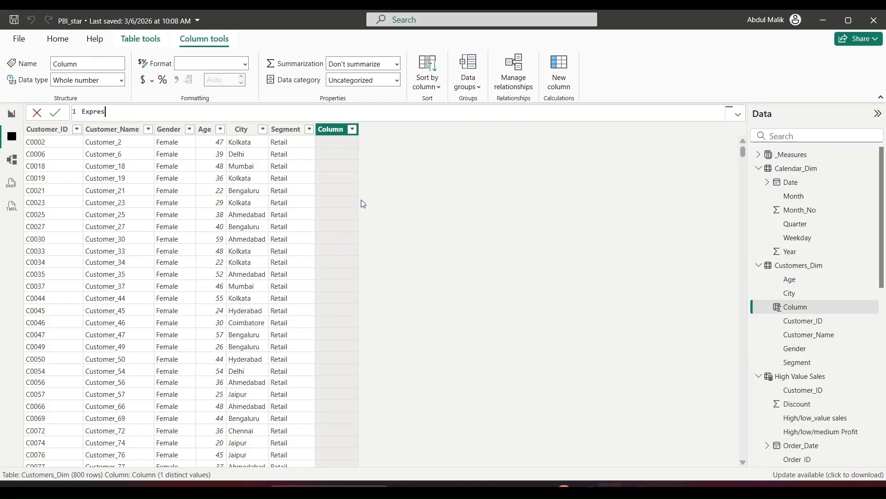
text(sion =)
text(conca)
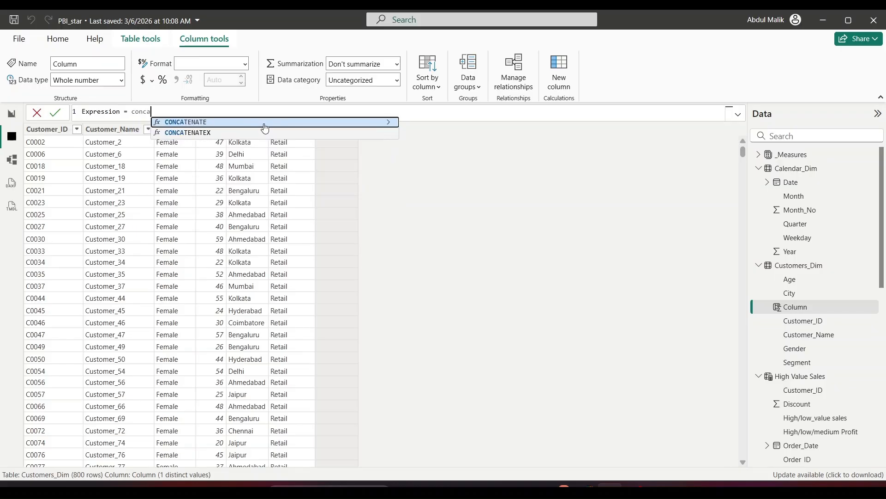
click(264, 123)
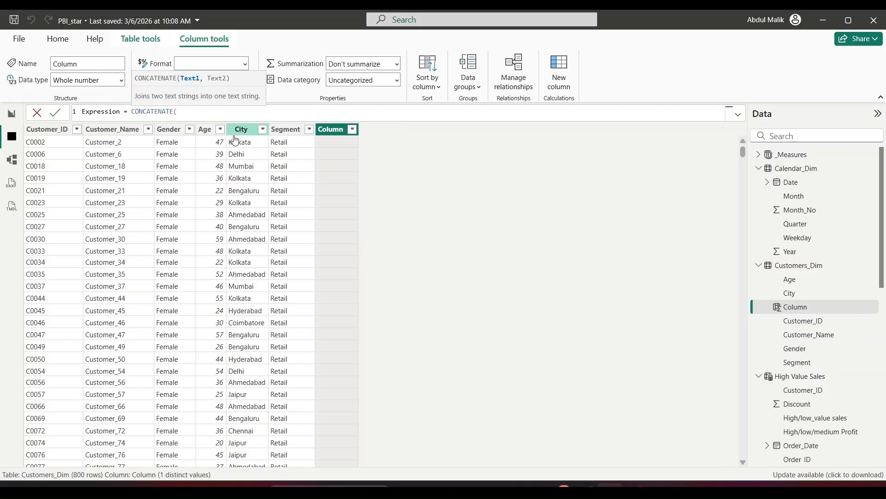
Enter Customers_Dim[Customer_Name] as the first argument of CONCATENATE
text(cust)
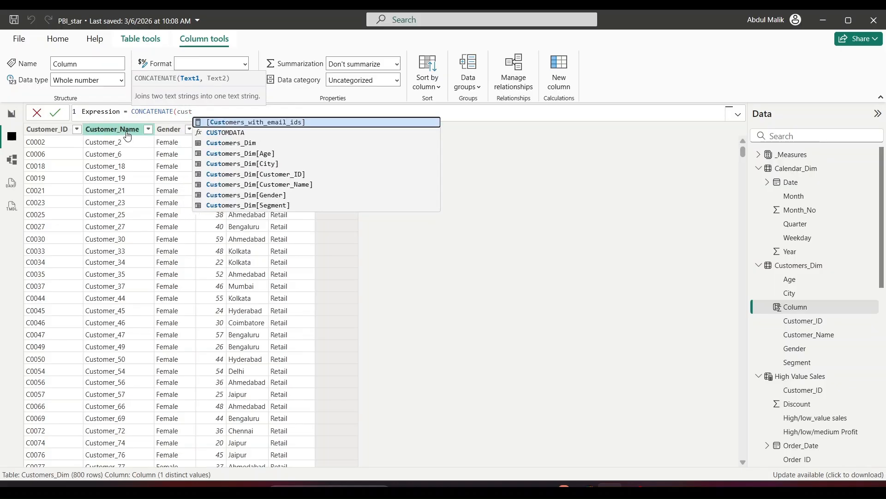
key(Down)
key(Down)
key(Down)
key(Down)
key(Down)
key(Down)
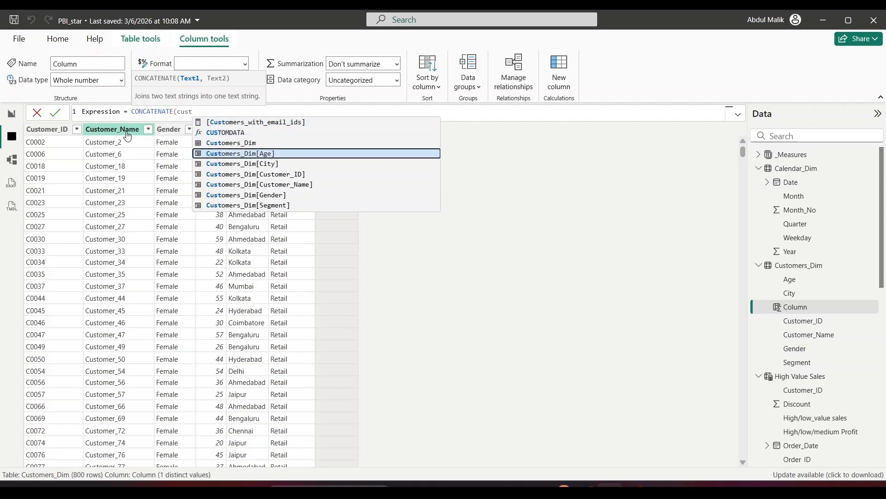
key(Tab)
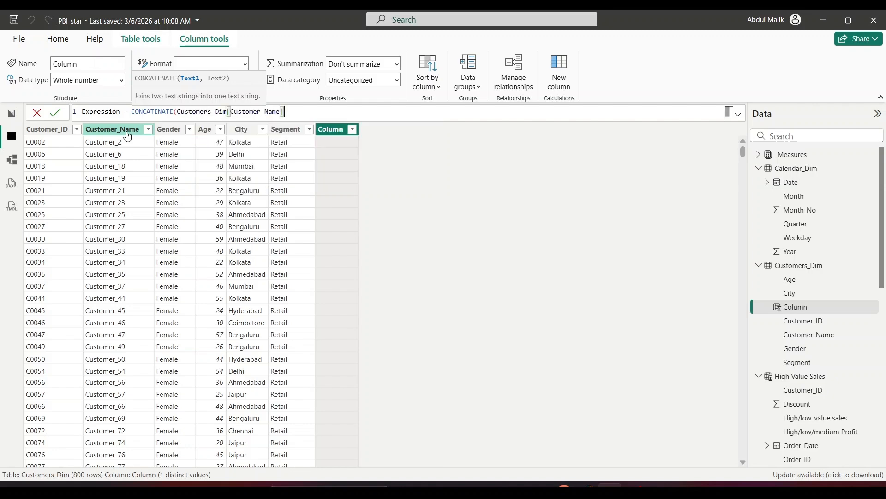
Try adding the literal text "segment is" as the second CONCATENATE argument, followed by a comma
text(,)
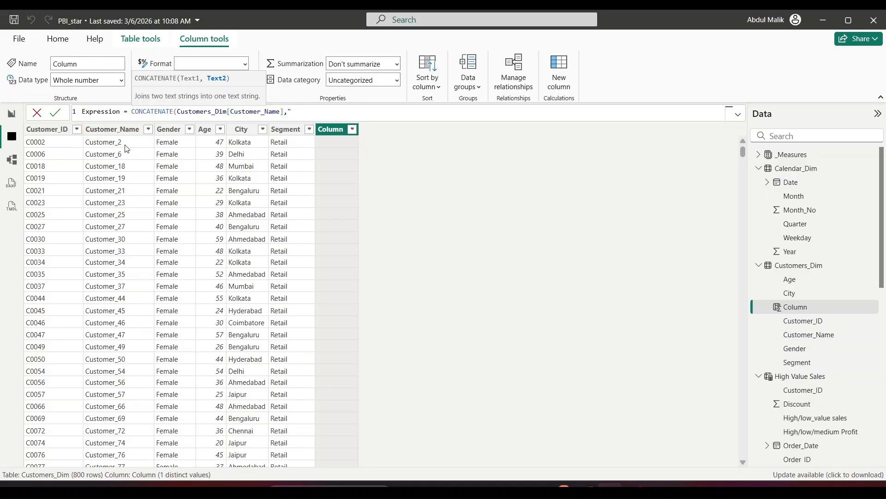
text(Segem)
key(BackSpace)
key(BackSpace)
key(BackSpace)
key(BackSpace)
key(BackSpace)
key(BackSpace)
text(segment is",)
click(285, 111)
text(,)
drag(292, 111, 329, 111)
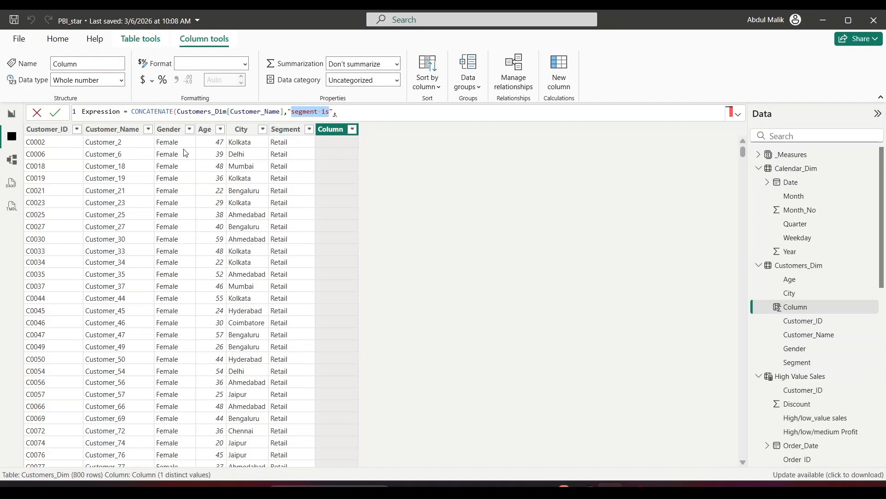
key(End)
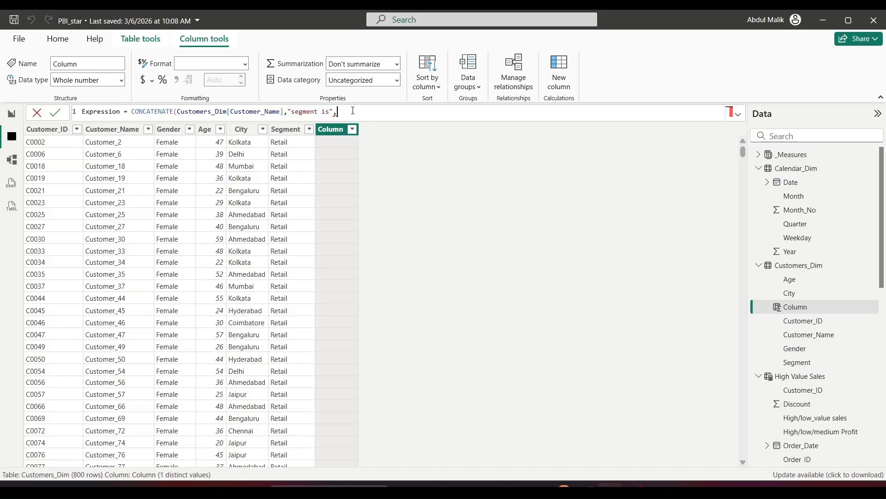
Add Customers_Dim[Segment] as the last argument and close the CONCATENATE function
text(cust)
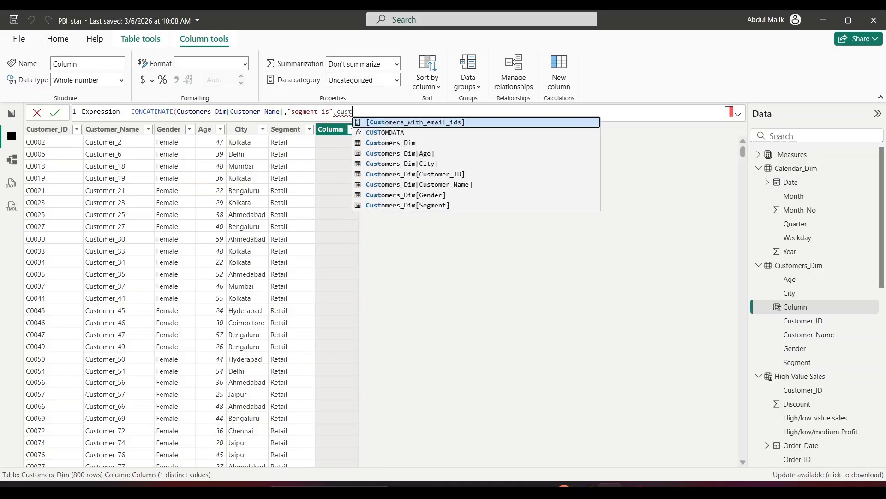
key(Down)
key(Down)
key(Down)
key(Down)
key(Down)
key(Down)
key(Down)
key(Down)
key(Tab)
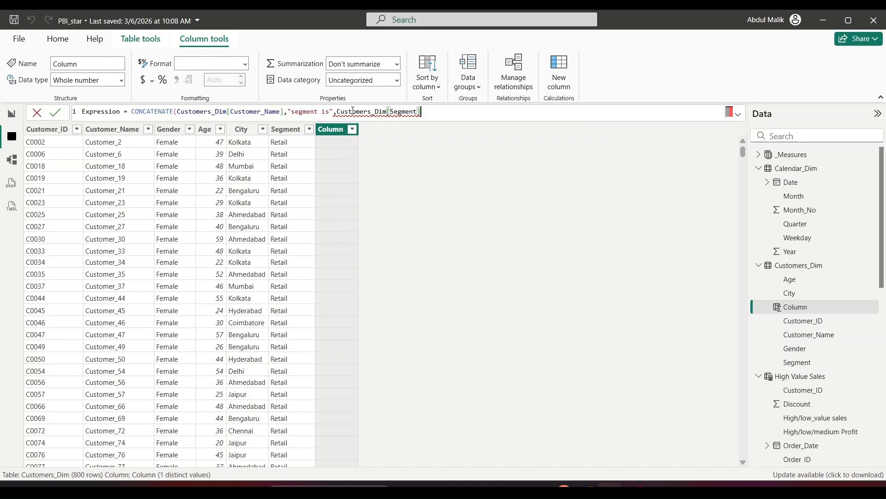
text())
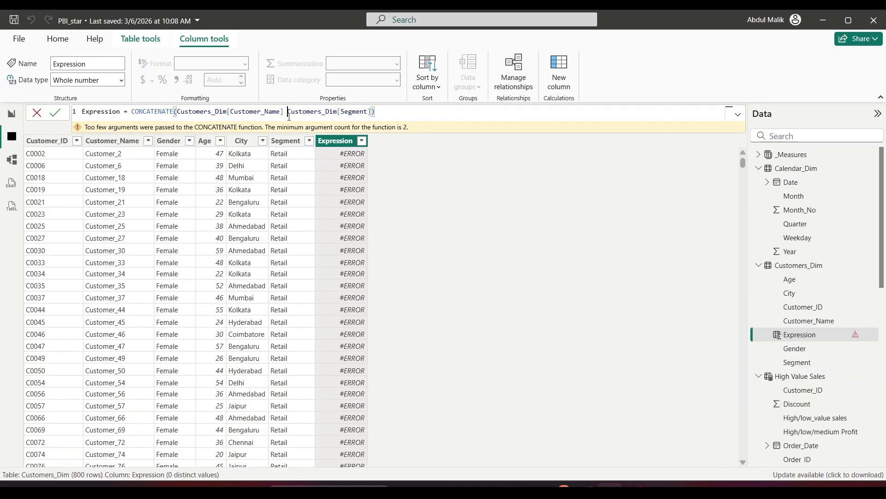
Insert the missing comma between the Customer_Name and Segment arguments and commit the Expression column formula
click(290, 111)
text(,)
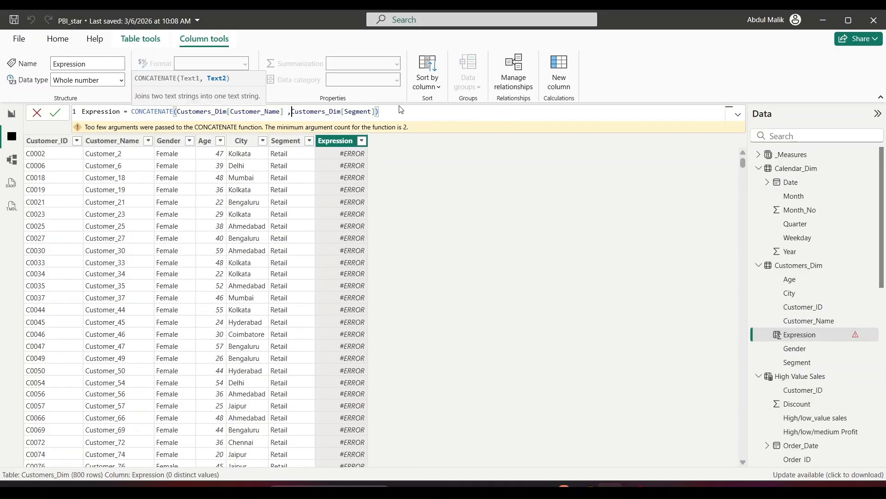
click(403, 107)
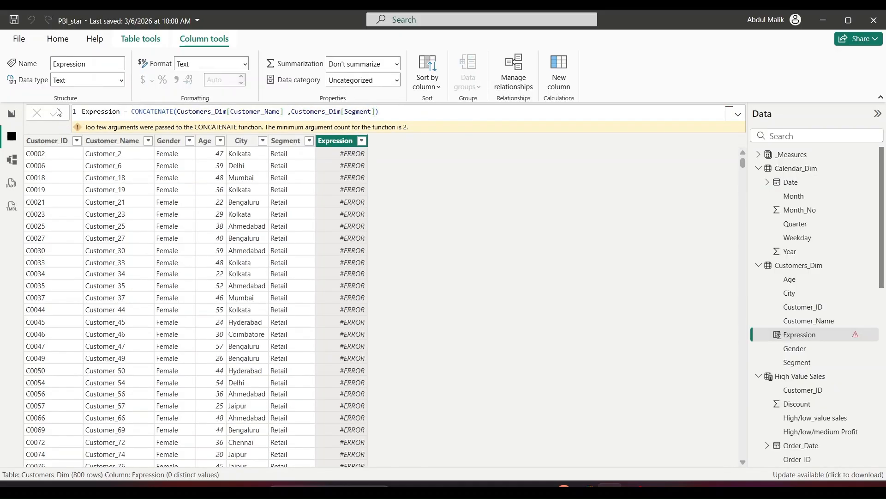
click(57, 113)
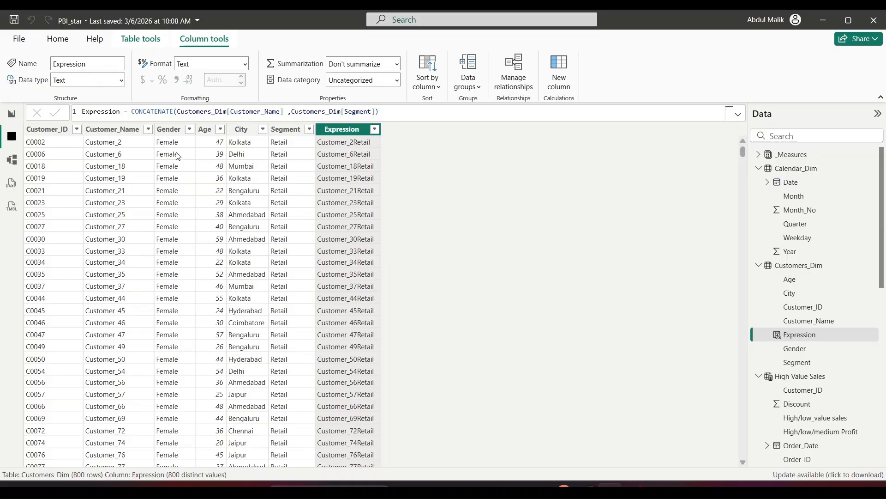
Try inserting the literal " Sgement is" as an extra argument before Customers_Dim[Segment] in the Expression column's CONCATENATE formula
click(398, 109)
drag(398, 110, 296, 113)
click(296, 112)
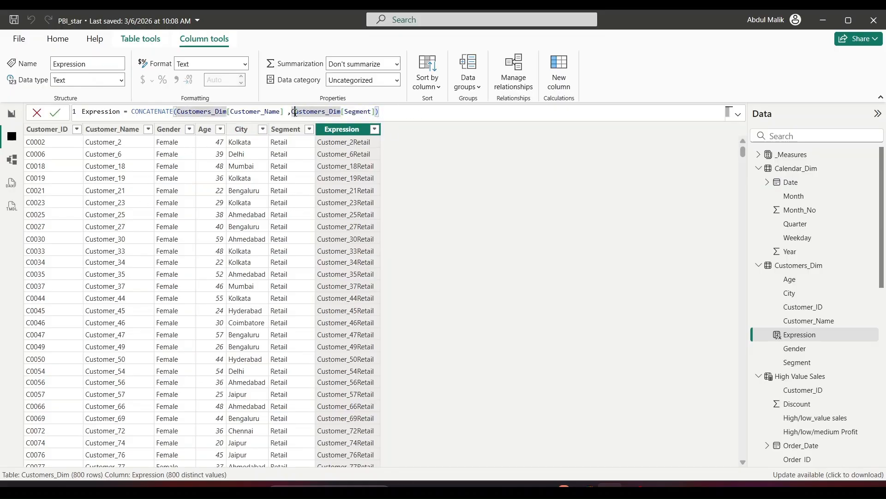
text(" Sgement )
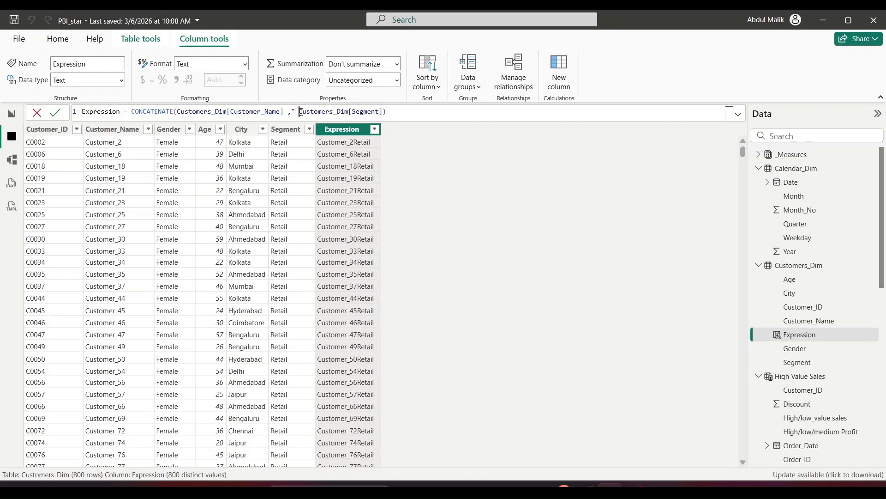
text(is)
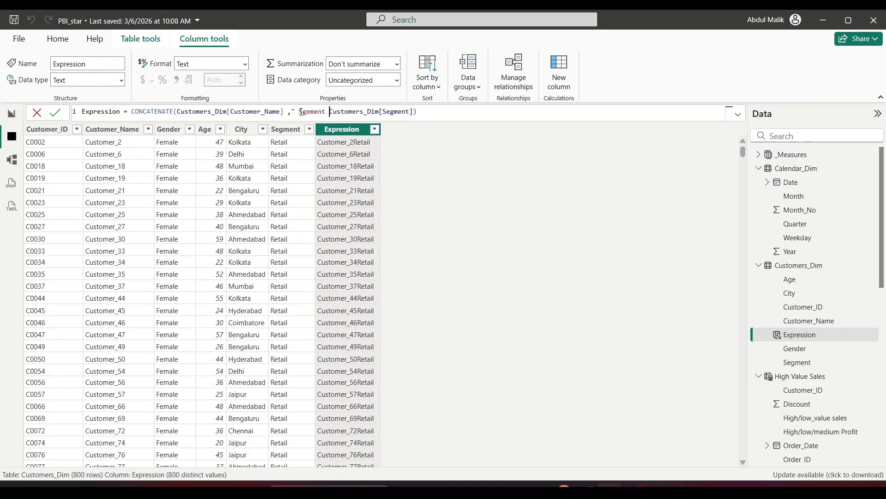
text(",)
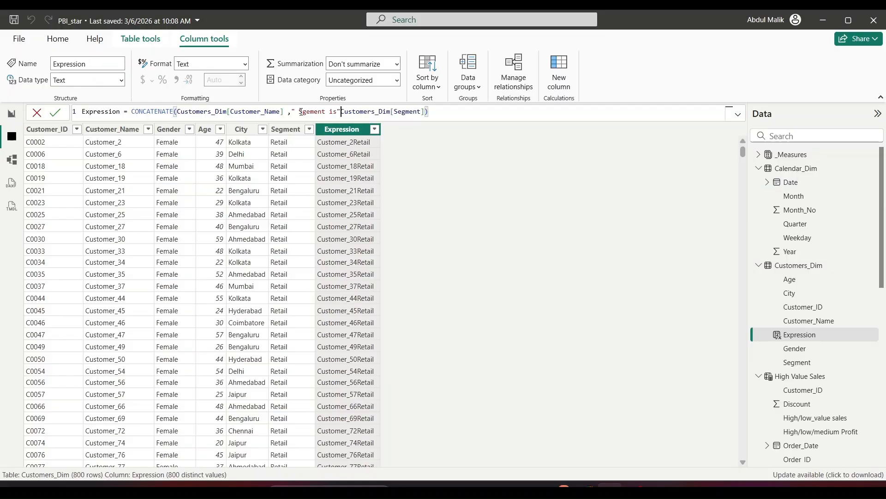
Remove the " Sgement is" argument and commit Expression as CONCATENATE of Customers_Dim[Customer_Name] and Customers_Dim[Segment]
click(337, 113)
key(shift+End)
shift+click(292, 115)
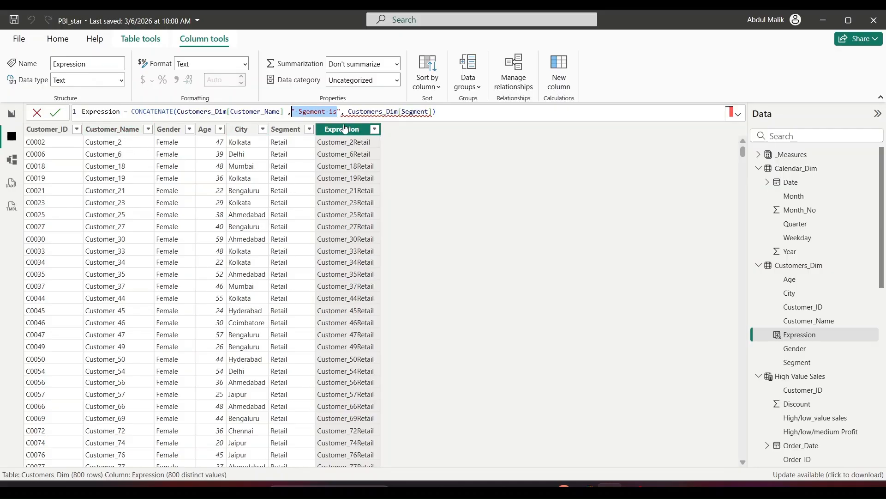
click(340, 112)
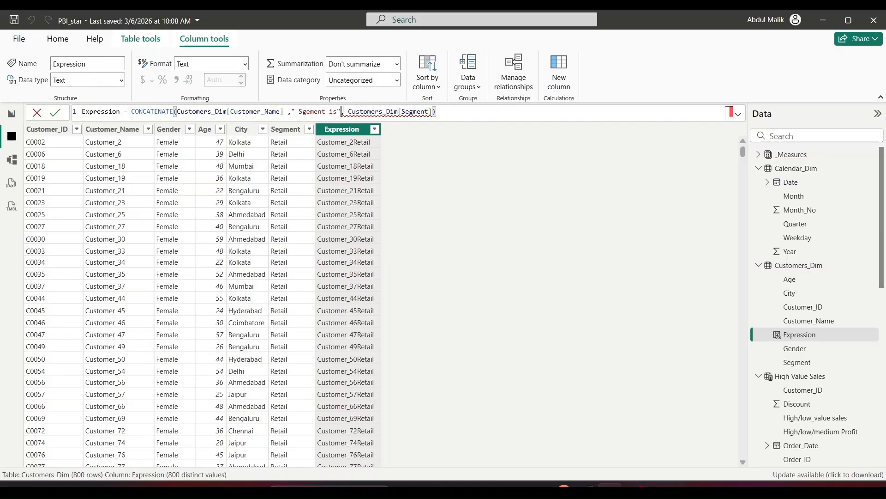
drag(292, 112, 341, 112)
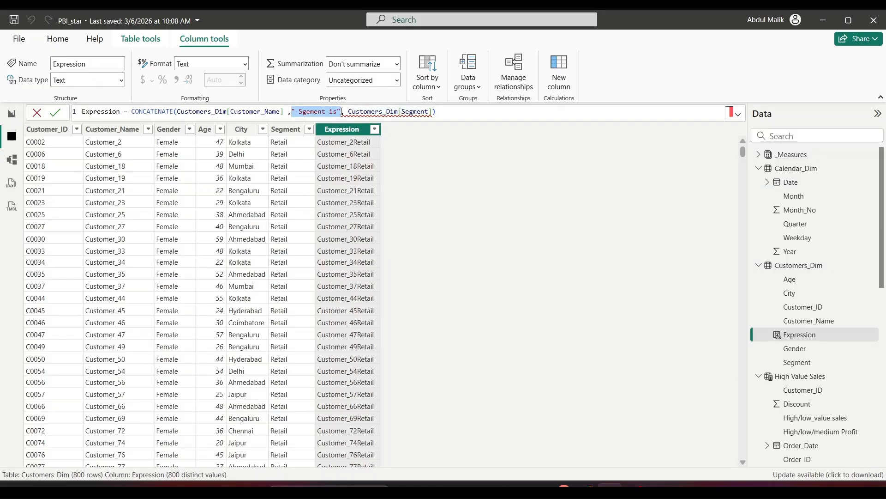
key(BackSpace)
key(BackSpace)
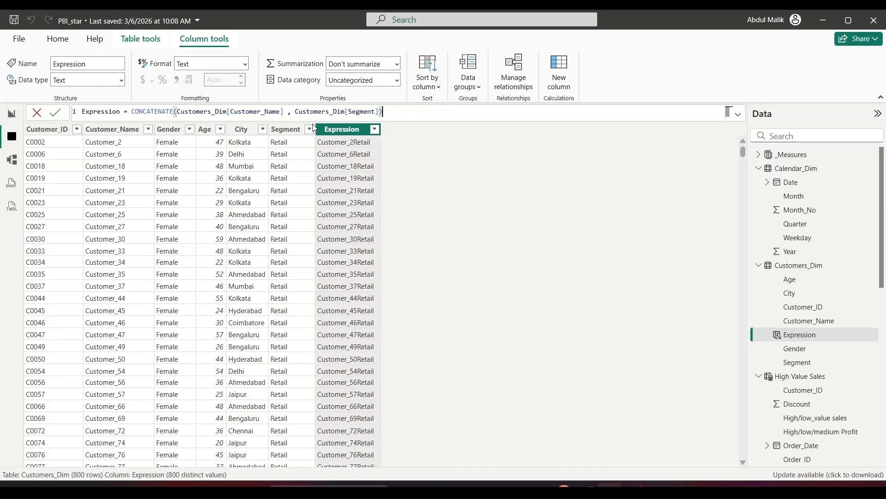
drag(288, 113, 181, 112)
drag(283, 111, 178, 112)
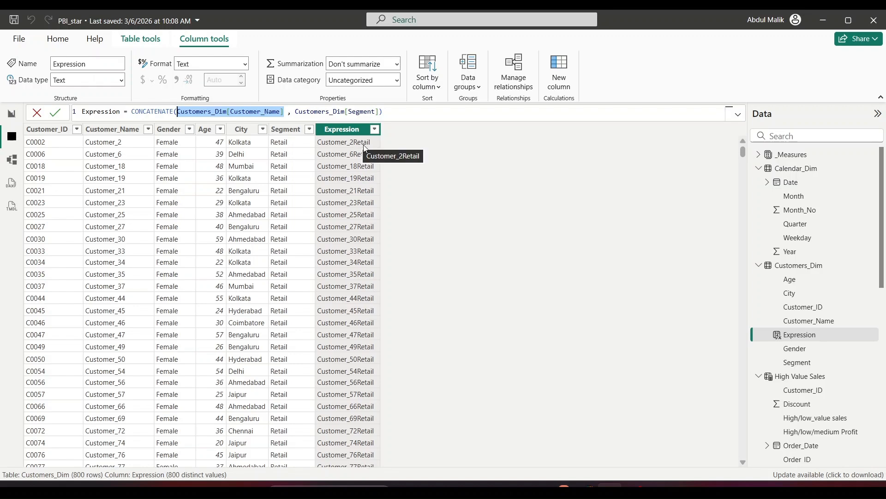
click(55, 113)
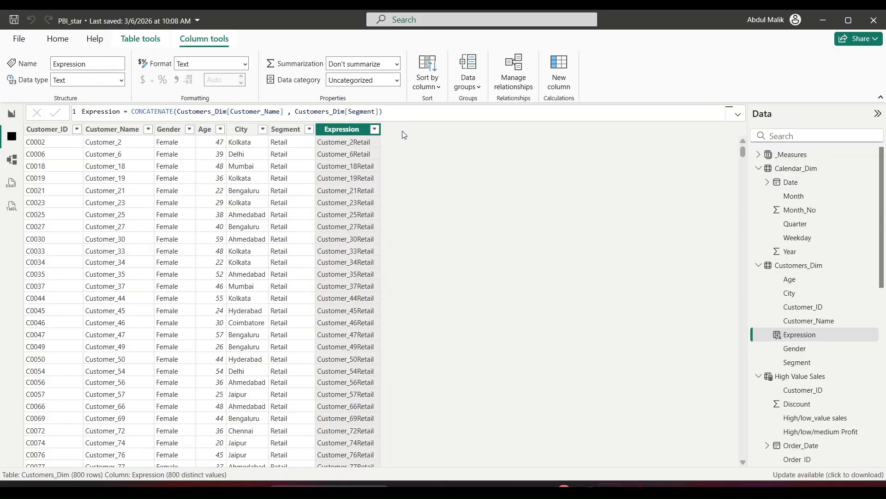
Consult the & operator example in Measures vs Dax.pdf and add a calculated column named Expression2 to Customers_Dim
key(alt+Tab)
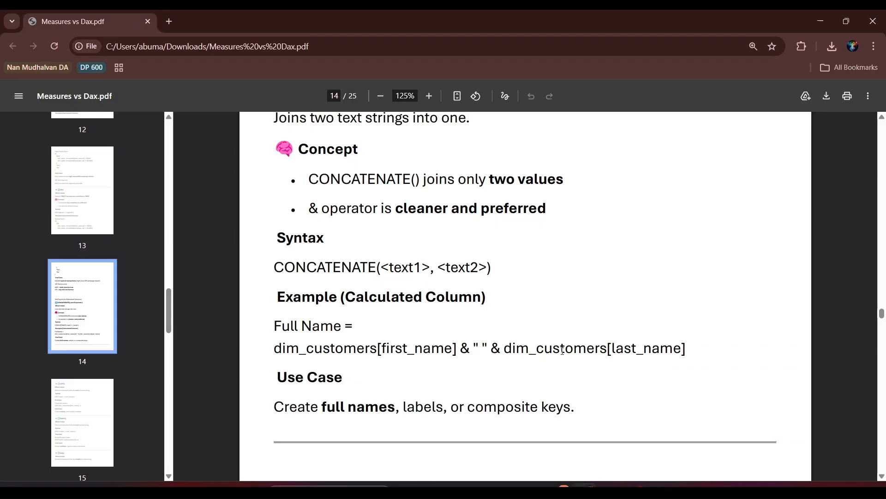
key(alt+Tab)
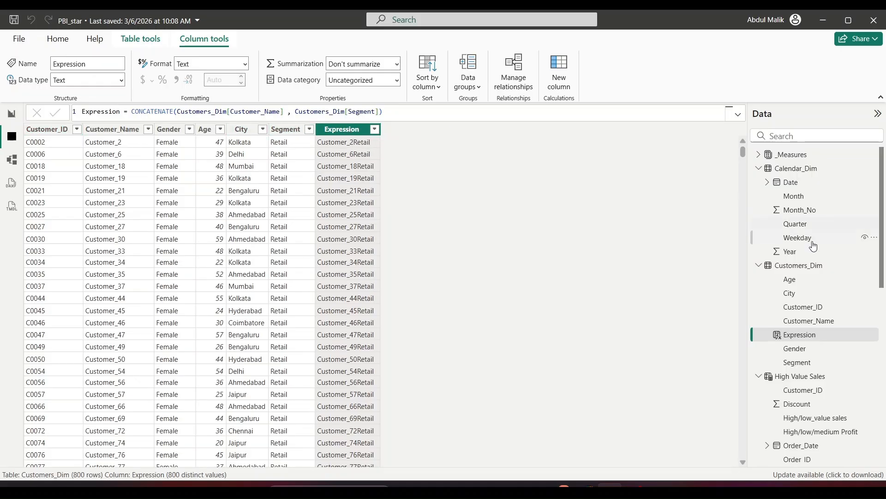
right_click(803, 272)
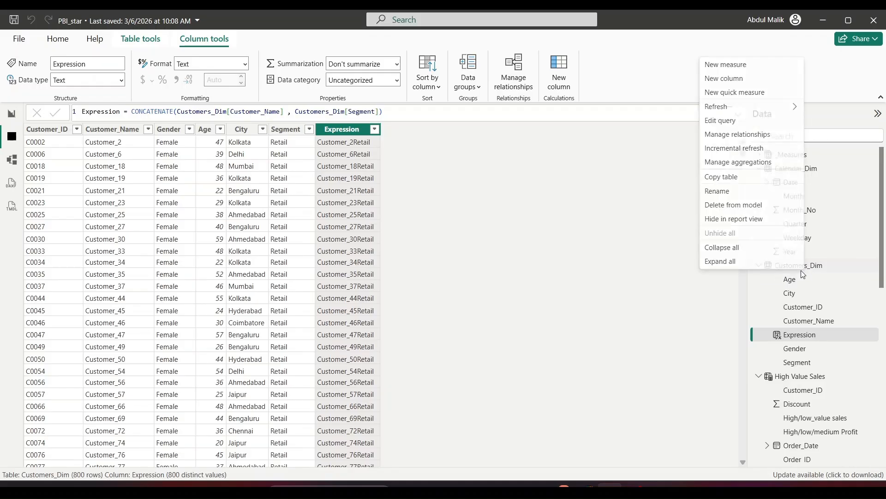
click(737, 80)
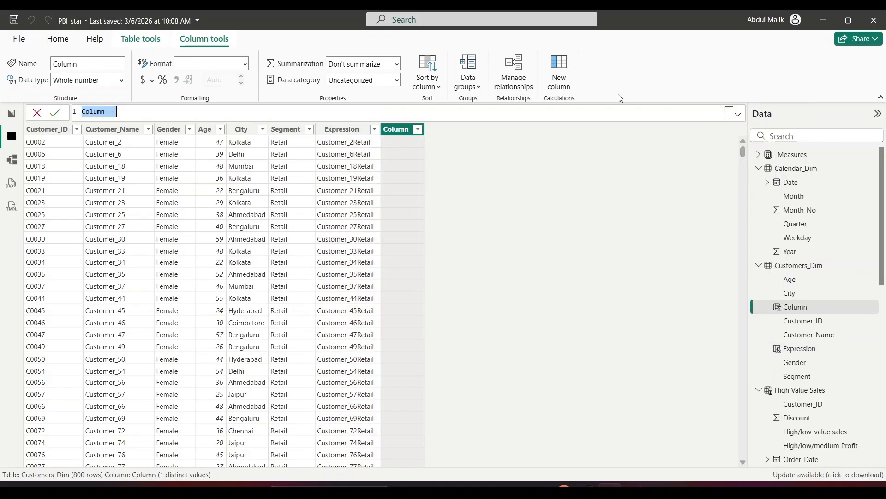
text(Expression2)
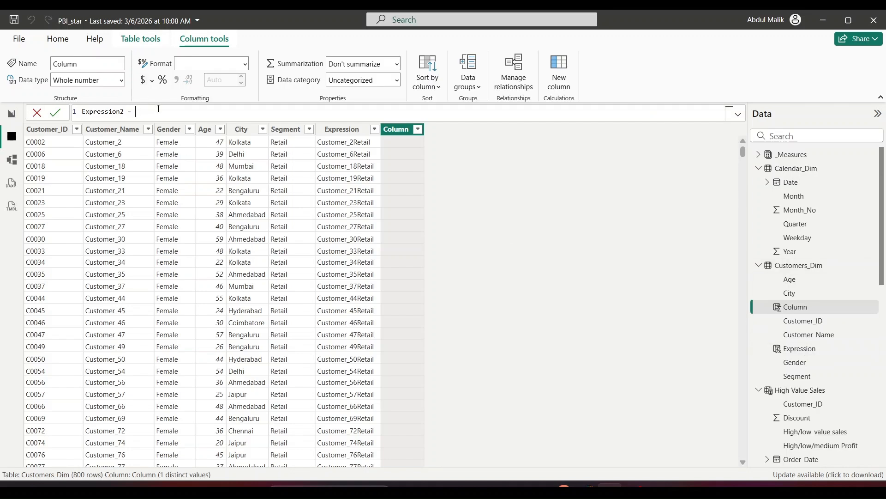
Start the Expression2 formula with the Customers_Dim[Customer_Name] column reference
text(custome)
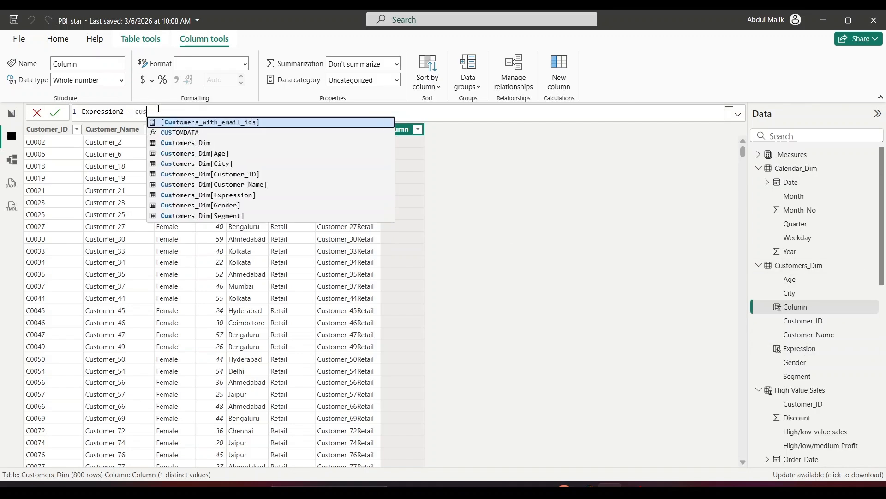
key(Down)
key(Down)
key(Down)
key(Down)
key(Down)
key(Tab)
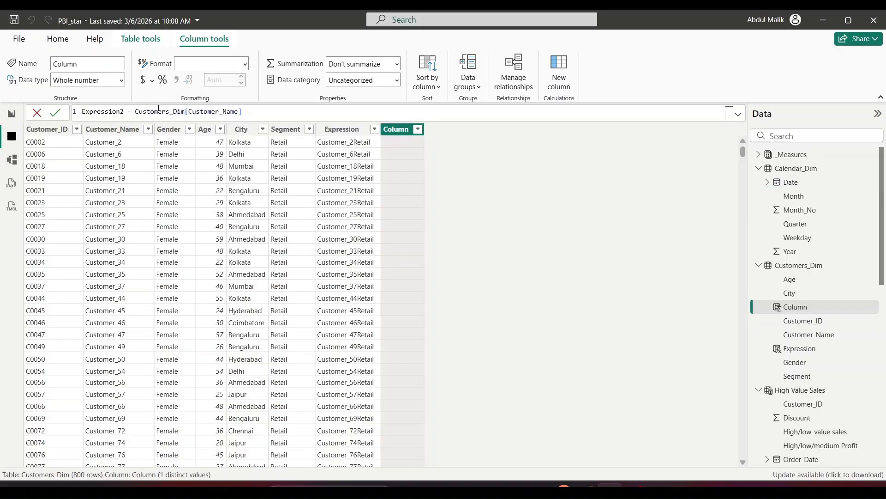
Append the literal text "Segment is" to the Expression2 formula with the & operator
text(& "Segem)
key(BackSpace)
key(BackSpace)
key(BackSpace)
Join Customers_Dim[Segment] to the end of the Expression2 formula with & and commit it
text(custom)
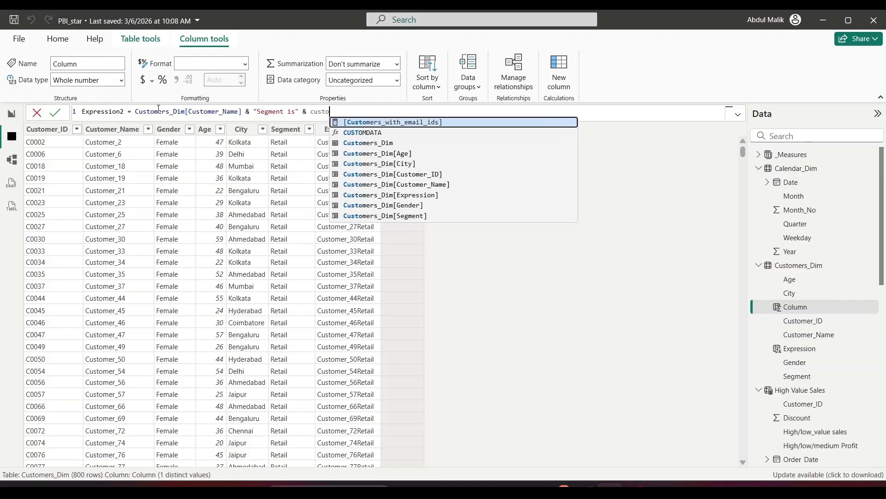
key(Down)
key(Down)
key(Down)
key(Down)
key(Down)
key(Down)
key(Down)
key(Down)
key(Down)
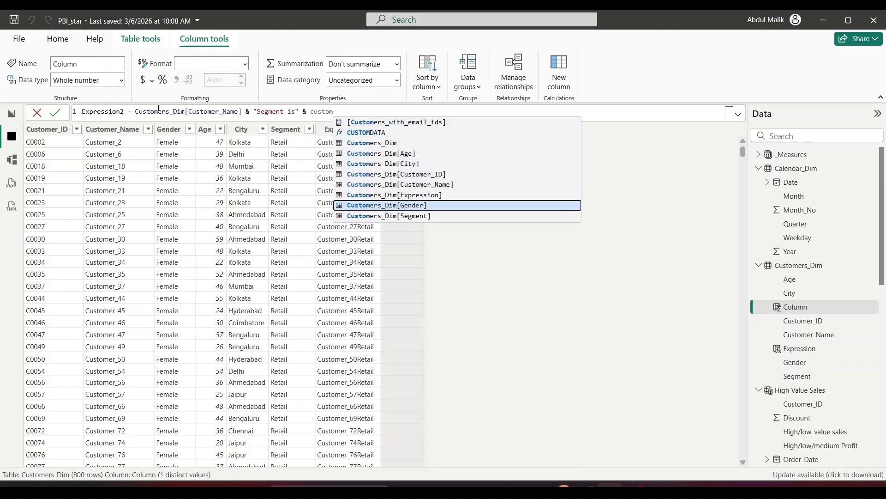
key(Tab)
key(Return)
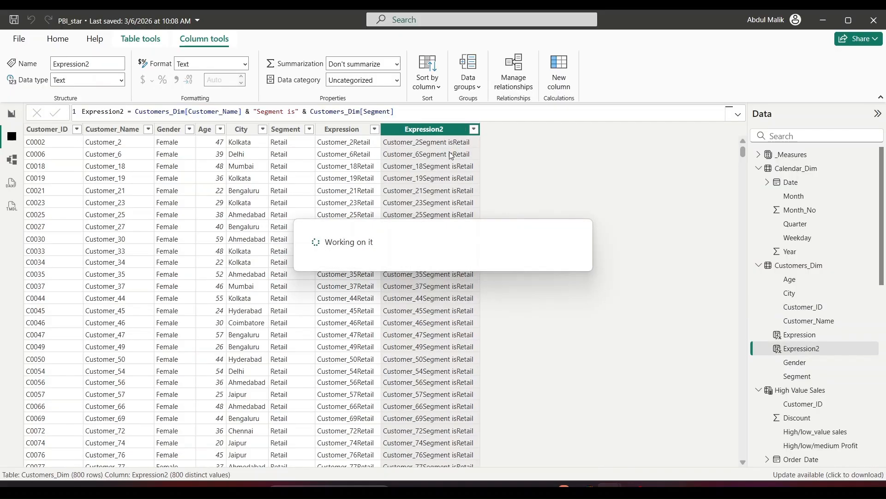
Add a space before and after the words inside the "Segment is" literal, commit Expression2 and check its rows
click(261, 112)
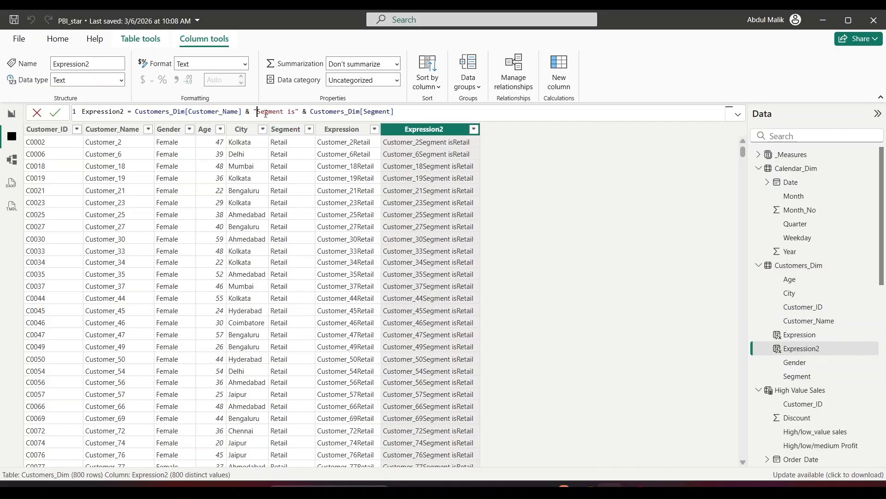
click(299, 113)
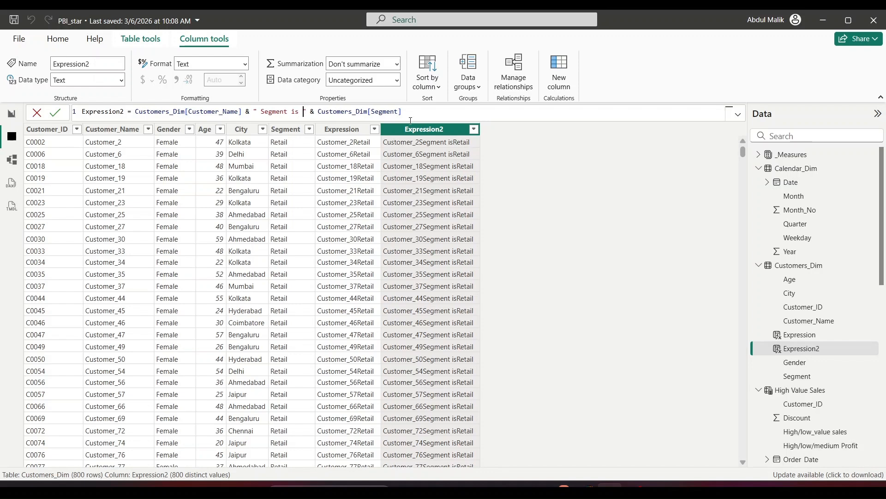
click(55, 116)
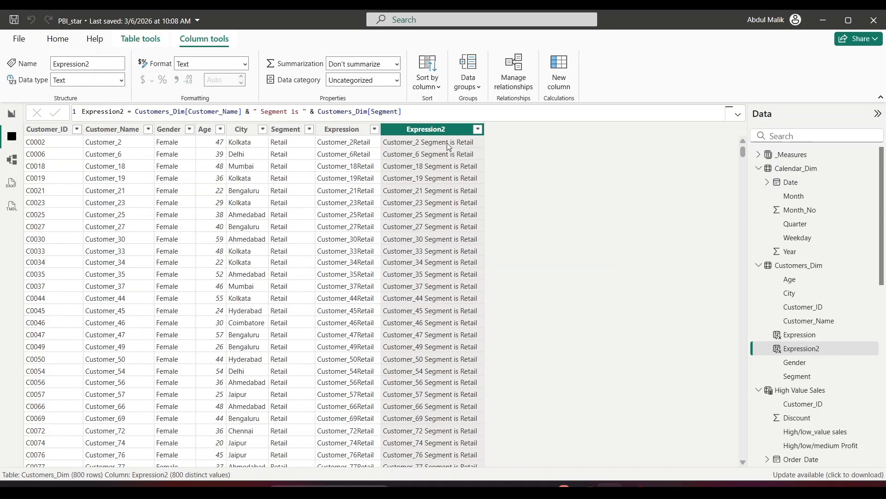
scroll(432, 168, down, 8)
scroll(424, 176, up, 8)
Try adding the literal "segement is" as a middle argument in the Expression column's CONCATENATE formula
click(793, 336)
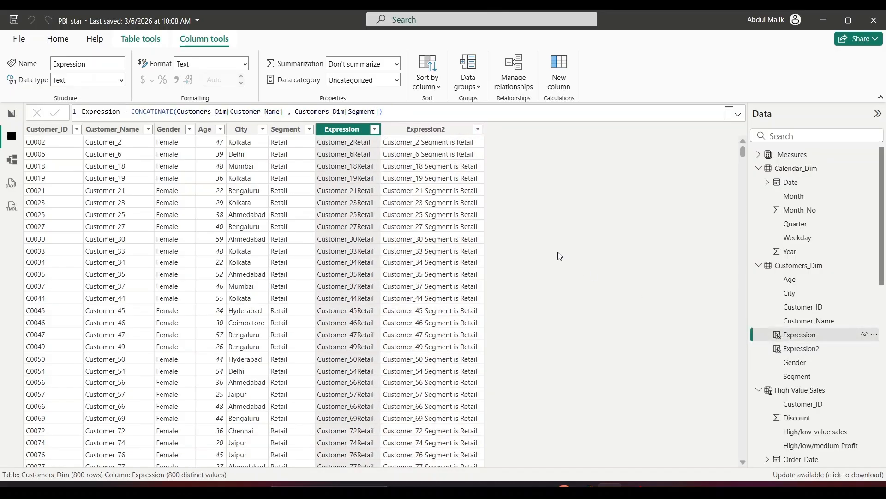
click(283, 112)
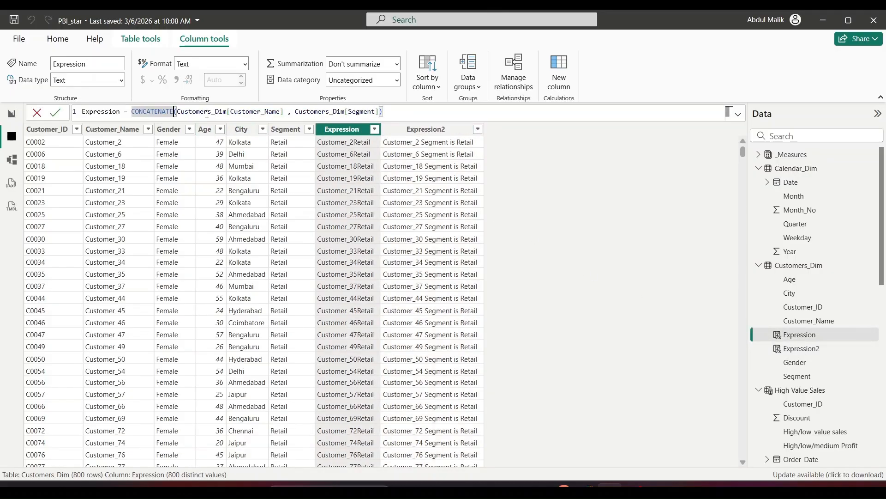
drag(283, 112, 182, 115)
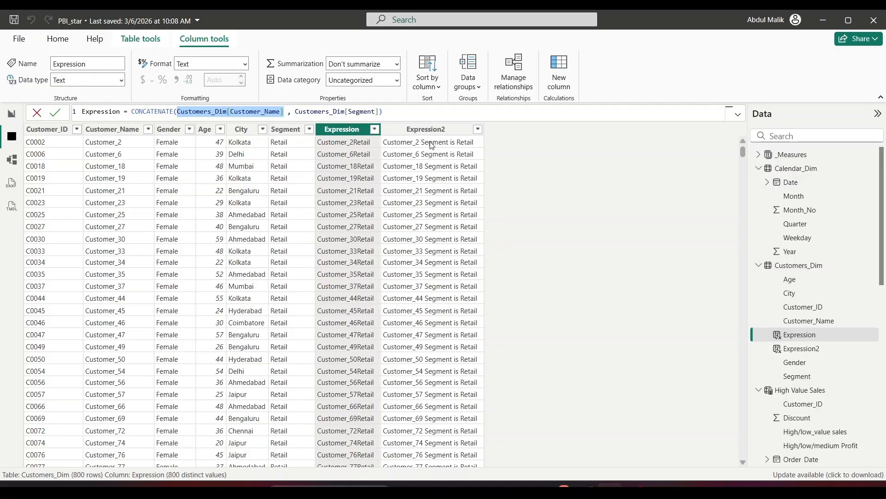
click(292, 111)
text("segement is",)
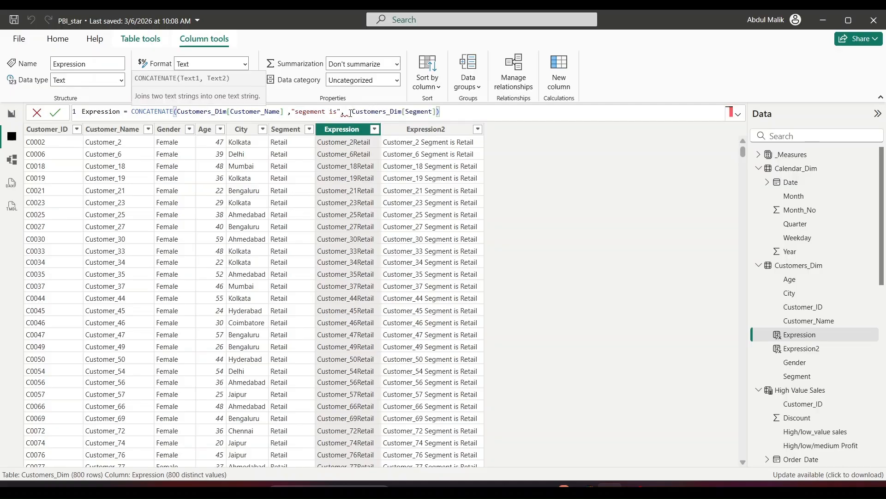
Delete the "segement is" argument from the Expression formula and commit the two-argument CONCATENATE
drag(349, 112, 290, 112)
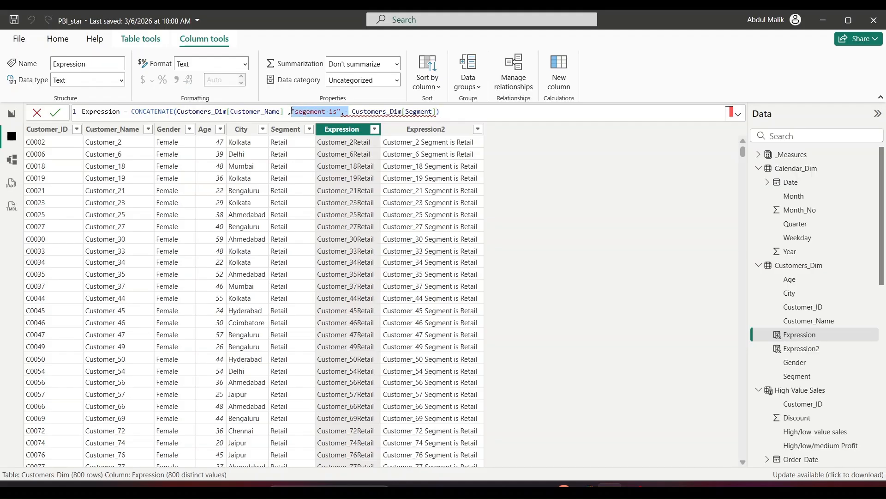
key(BackSpace)
click(56, 113)
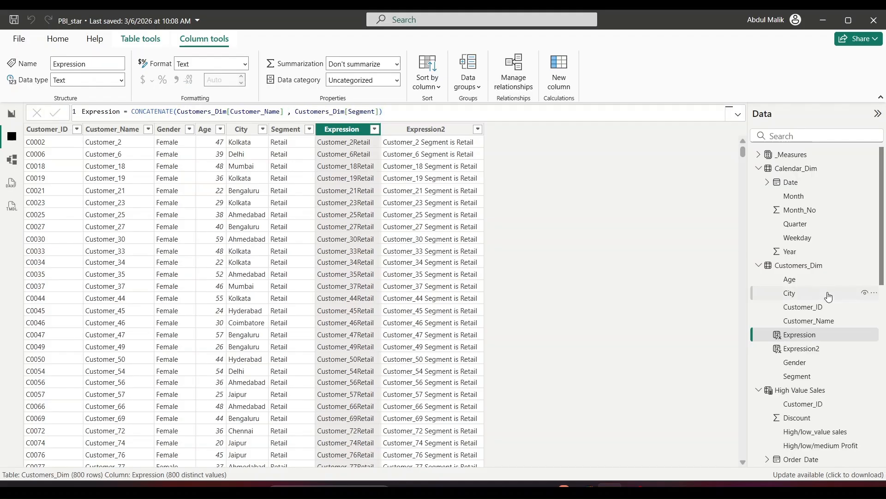
Inspect the Customer_Name reference and & operators in the Expression2 formula
click(803, 348)
click(167, 115)
click(142, 111)
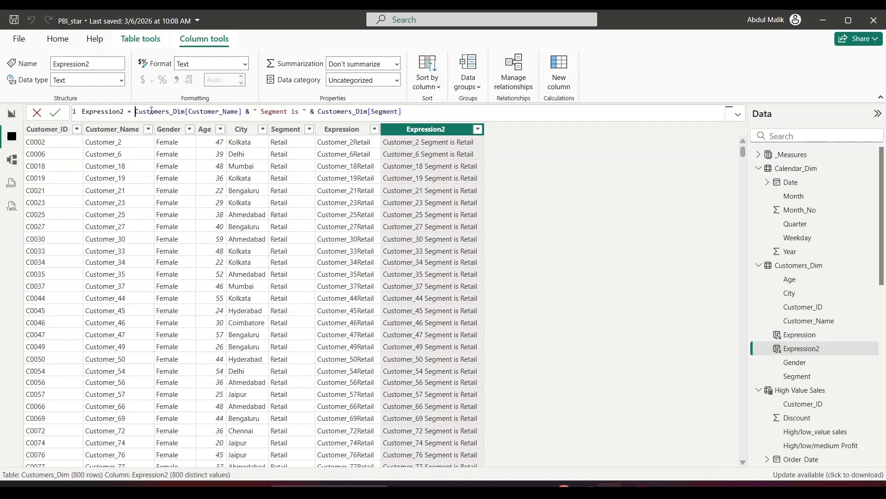
click(230, 111)
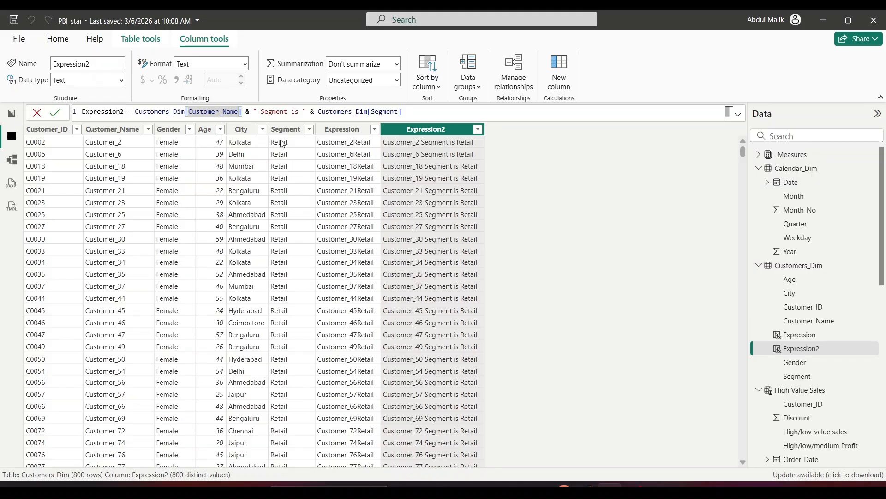
Read the LEFT() section in Measures vs Dax.pdf, discard the open Expression2 edit and look through the Customers_Dim rows
key(alt+Tab)
scroll(500, 237, down, 6)
scroll(491, 226, down, 1)
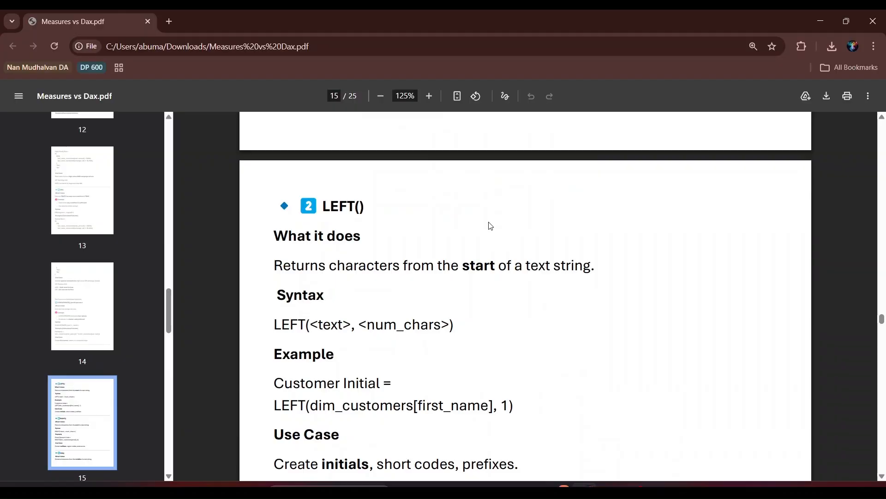
key(alt+Tab)
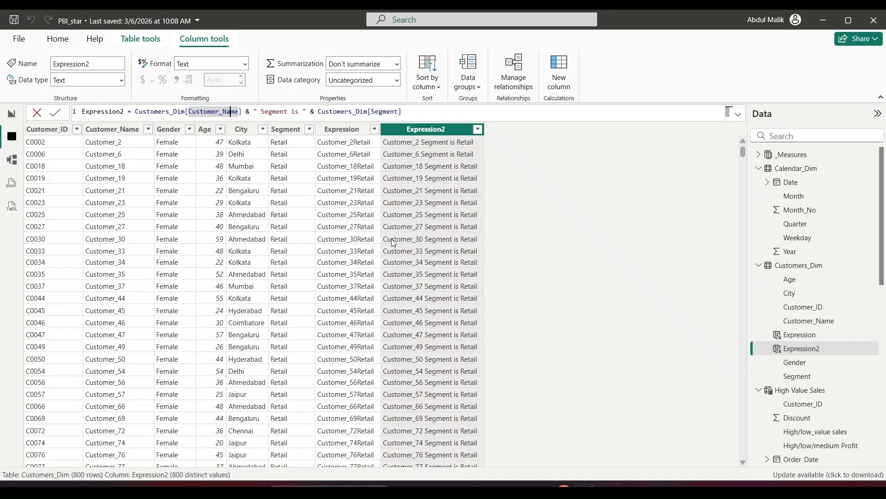
click(36, 114)
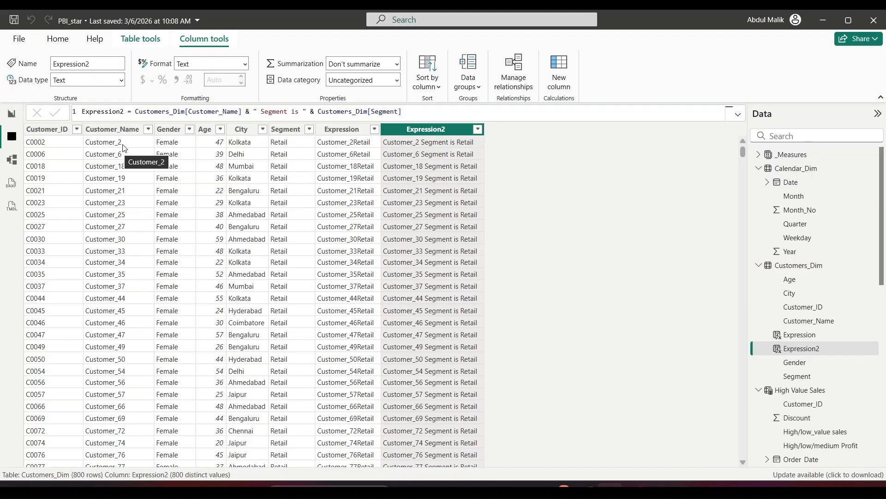
scroll(116, 152, down, 10)
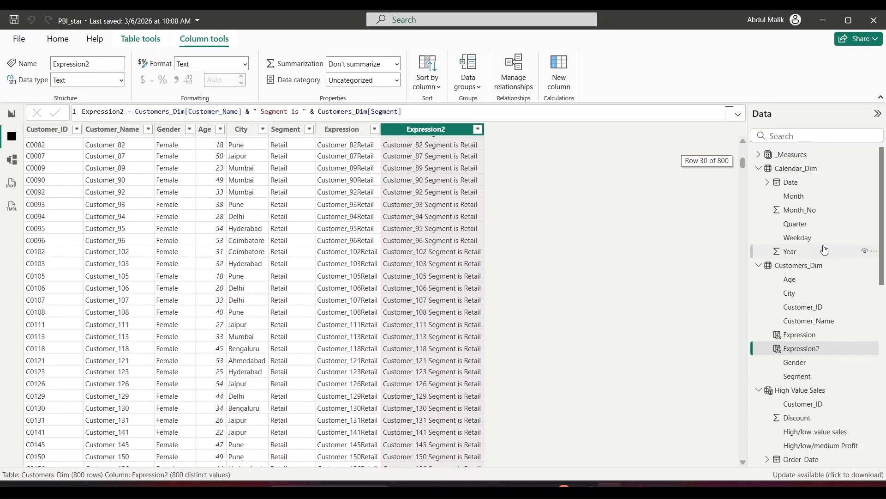
Look through the Calendar_Dim, Customers_Dim, High Value Sales, Products_Dim, Sales_Fact and Stores_Dim tables for a text column suited to LEFT
click(805, 168)
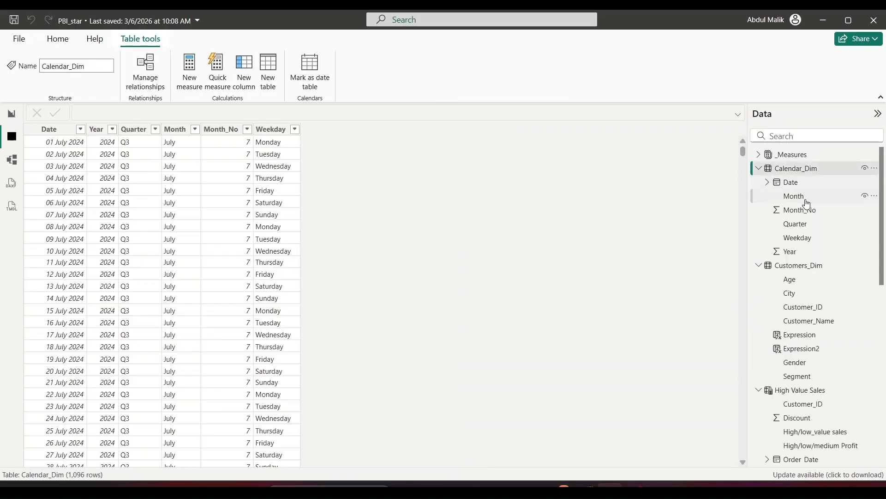
click(808, 264)
scroll(812, 261, down, 3)
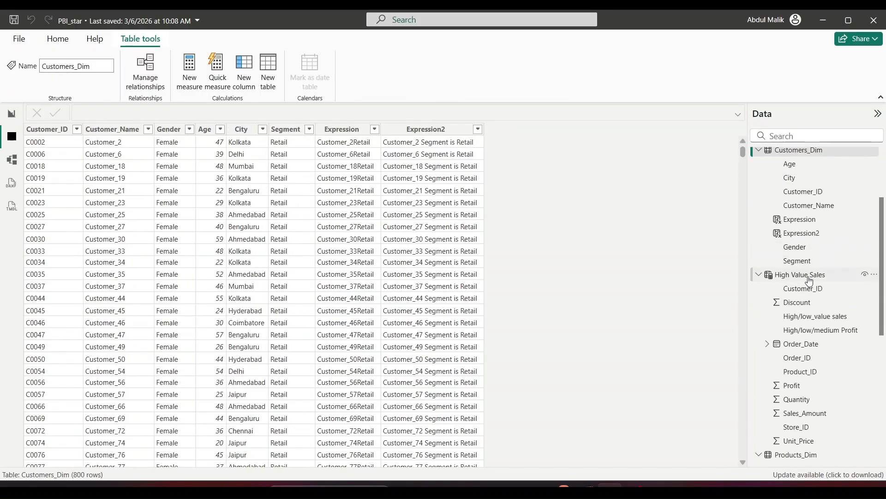
click(806, 275)
scroll(810, 286, down, 4)
click(797, 281)
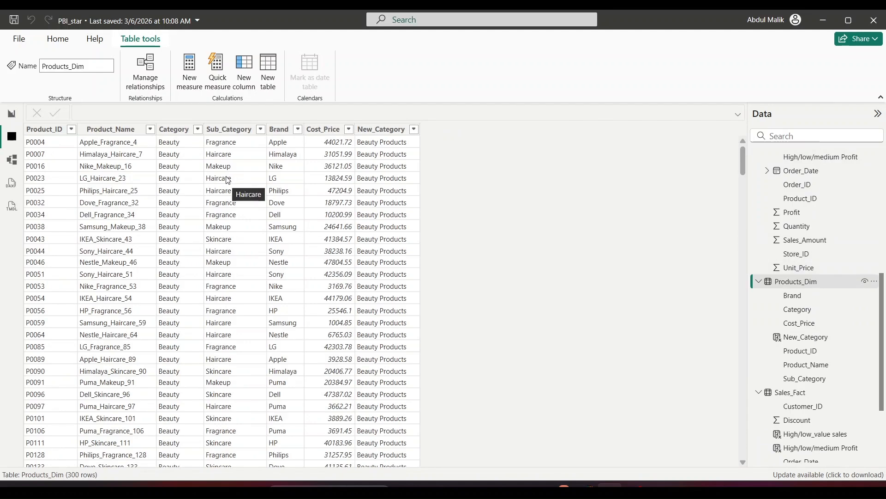
scroll(231, 178, down, 2)
scroll(708, 243, down, 3)
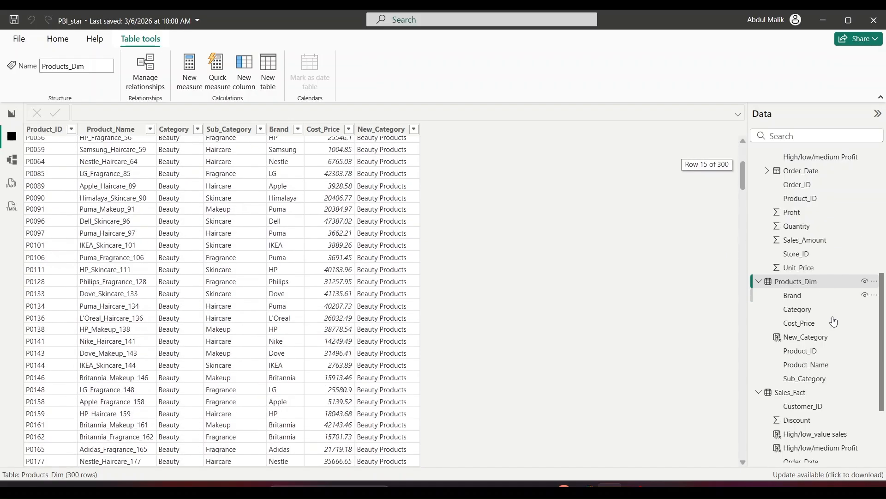
click(804, 393)
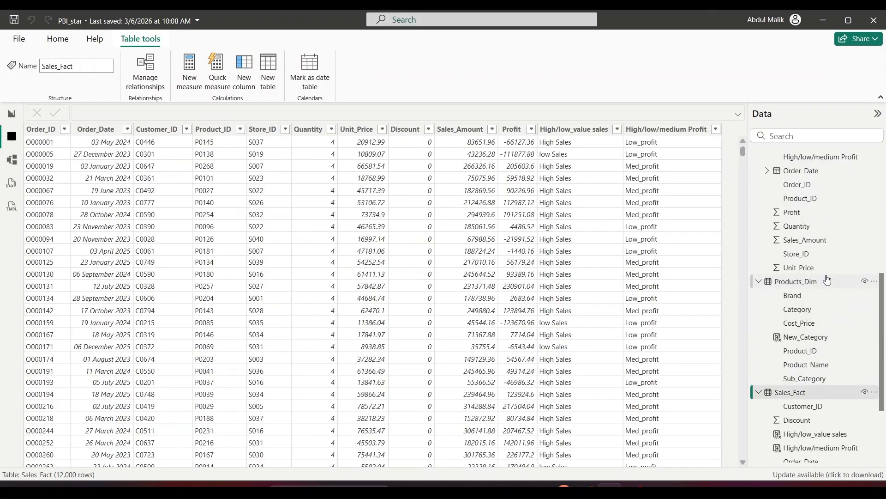
scroll(805, 285, down, 3)
click(792, 454)
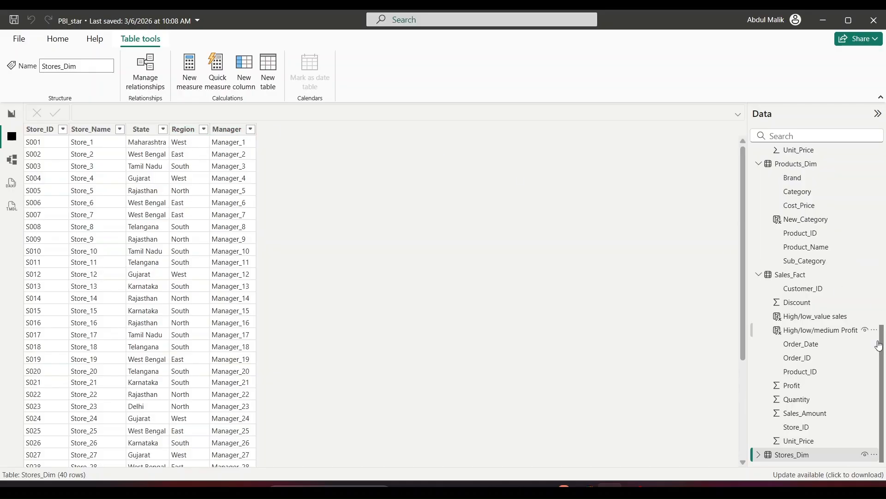
Add the calculated column Region__short = LEFT(Stores_Dim[Region],4) to Stores_Dim and look through its rows
right_click(820, 457)
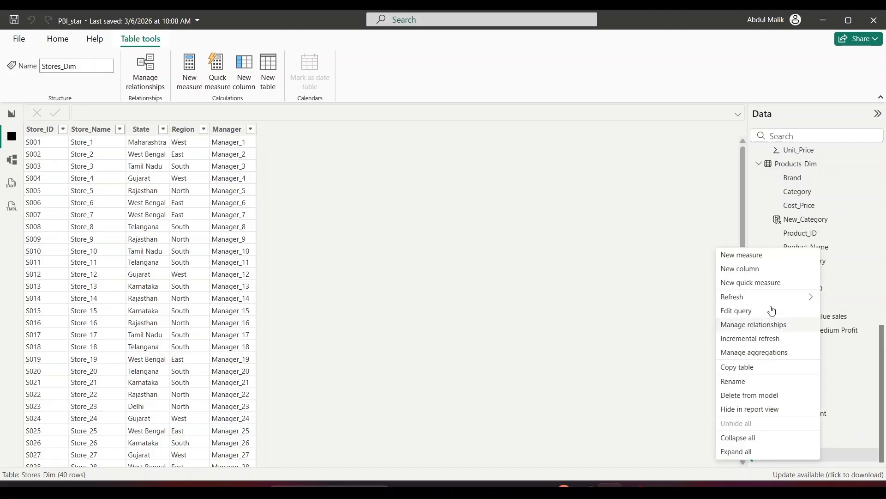
click(773, 270)
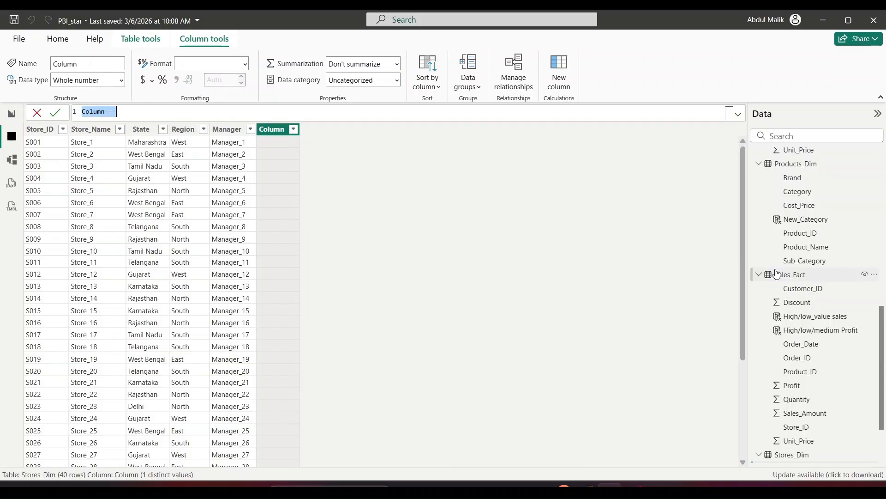
text(Region__short = left)
key(Tab)
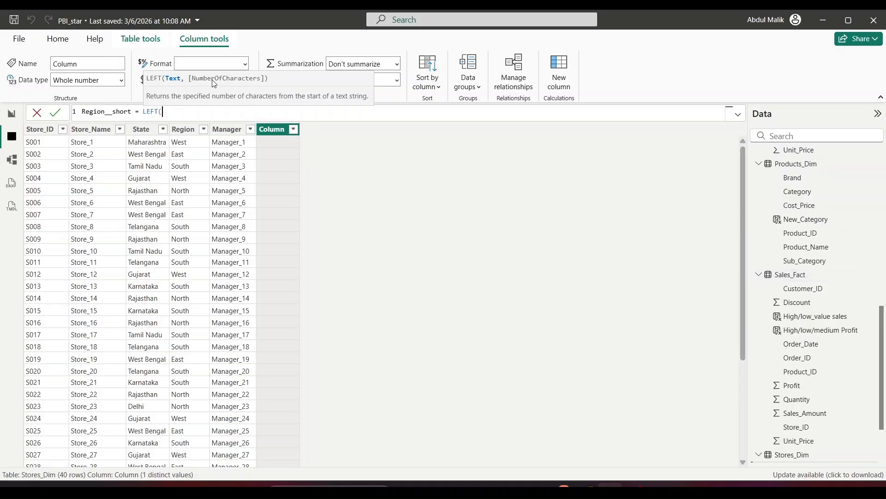
text(store)
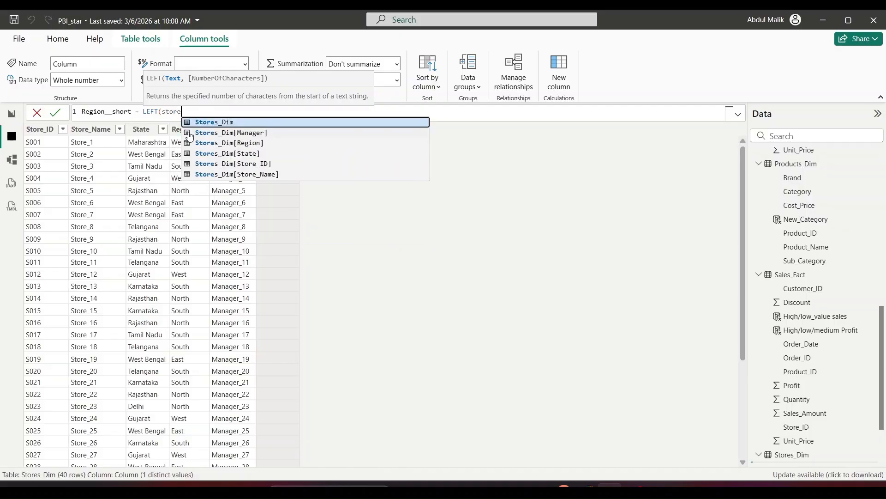
key(Down)
key(Down)
key(Tab)
text(,4))
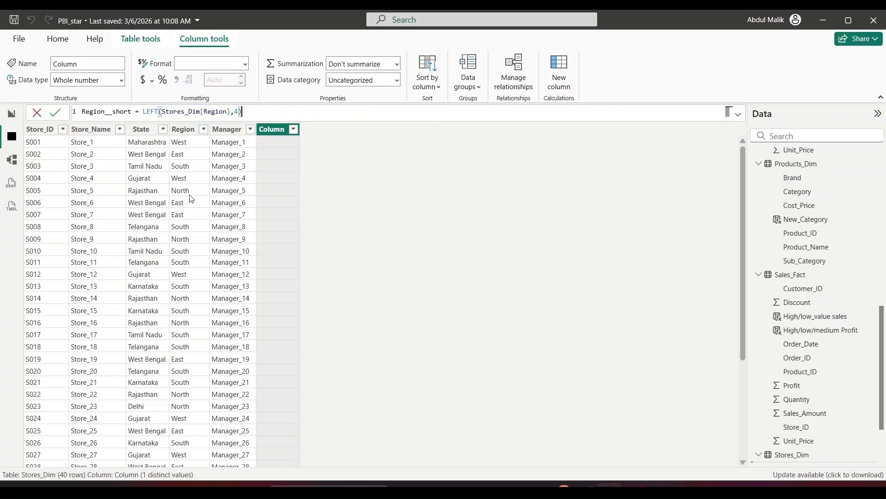
click(56, 114)
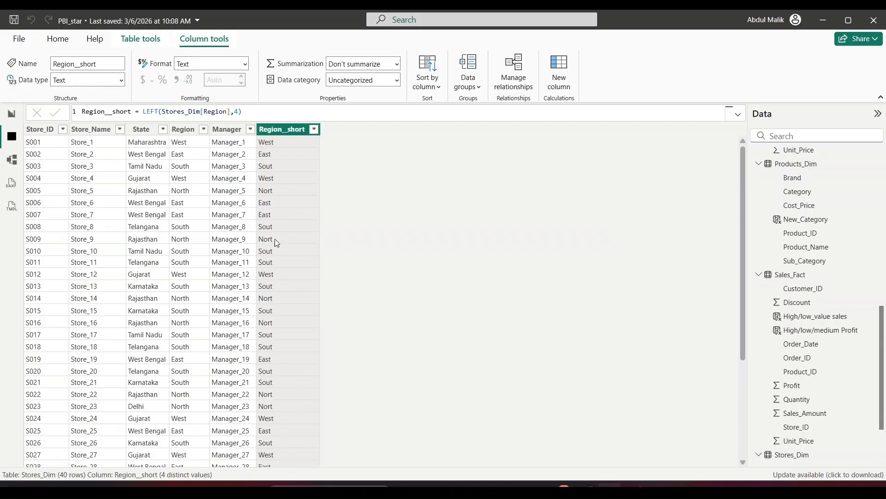
scroll(292, 167, down, 4)
scroll(203, 237, up, 4)
scroll(237, 229, down, 4)
scroll(81, 240, up, 4)
Start a manually entered table named Sample_atble with its first column titled Sample
click(58, 40)
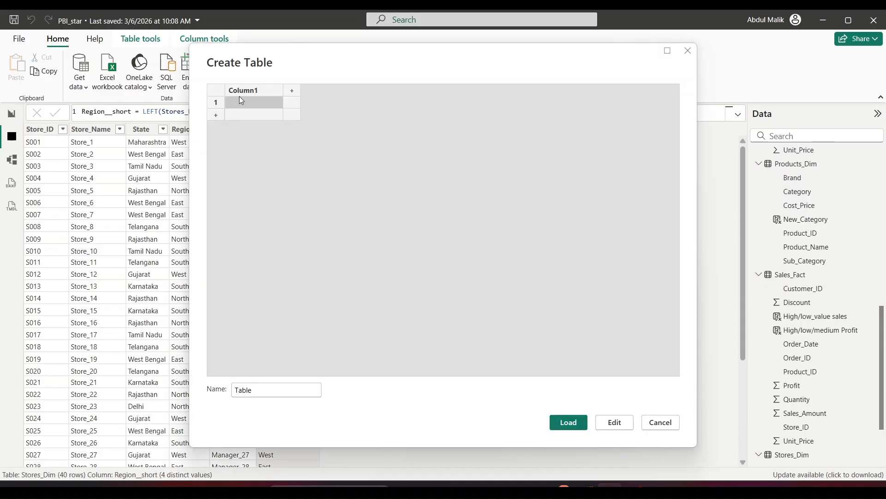
double_click(252, 91)
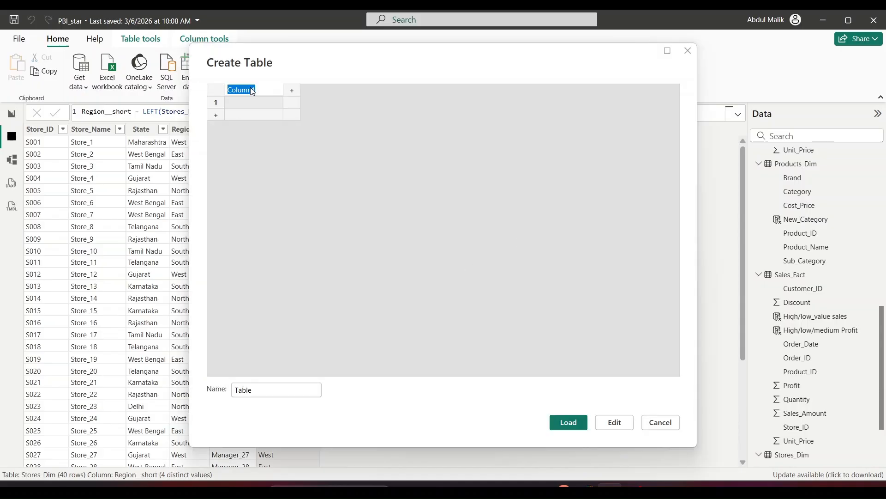
text(Sample)
click(268, 389)
text(S)
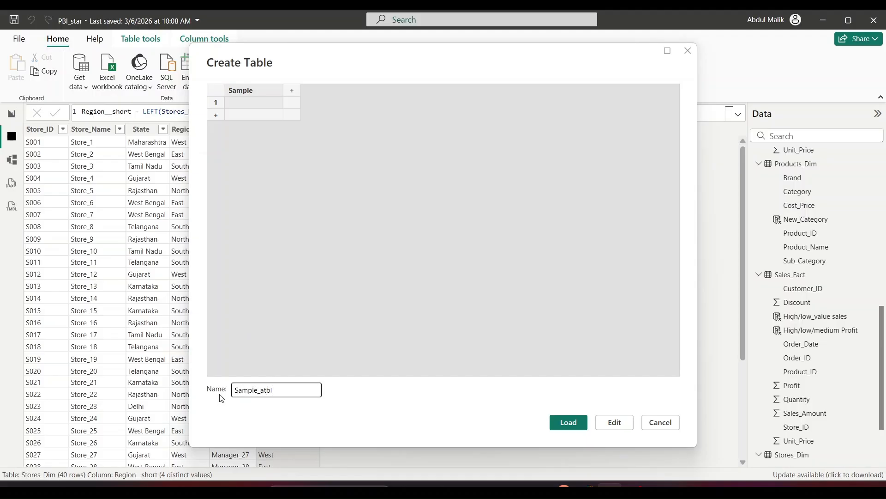
Fill the Sample column's two rows with sample order IDs, copying the first into the second and changing its last digit
click(261, 102)
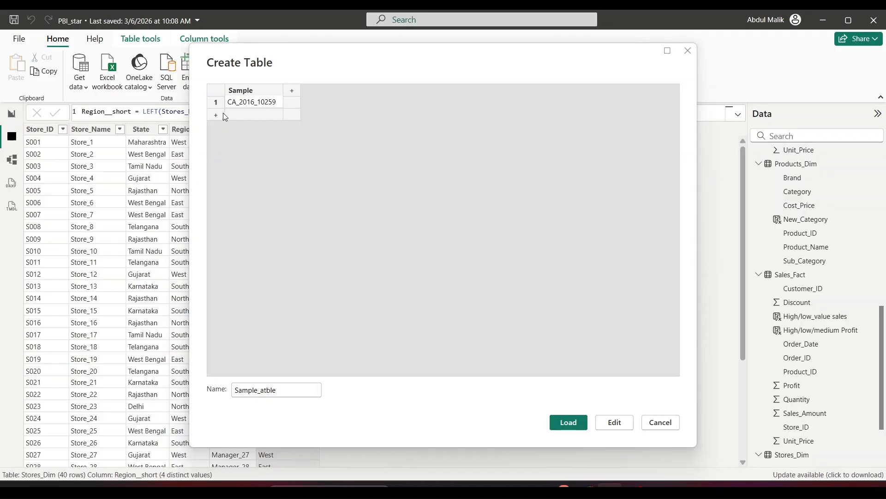
click(218, 116)
double_click(279, 102)
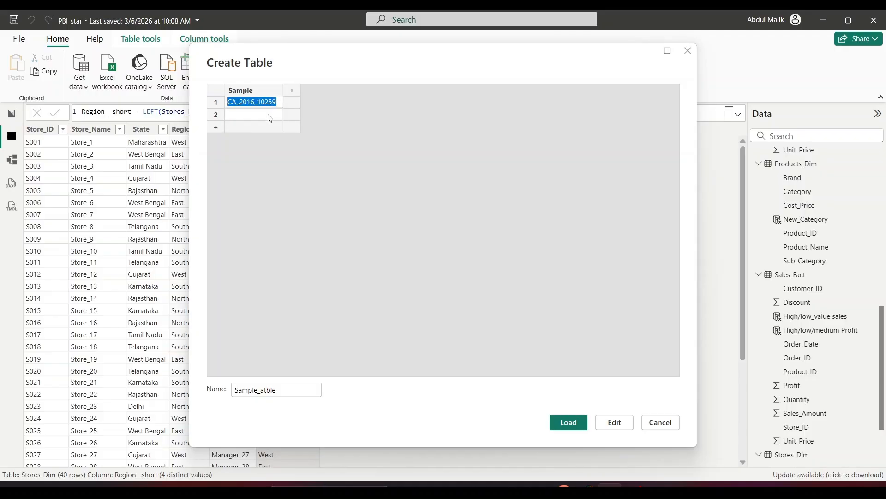
key(ctrl+c)
click(270, 114)
key(ctrl+v)
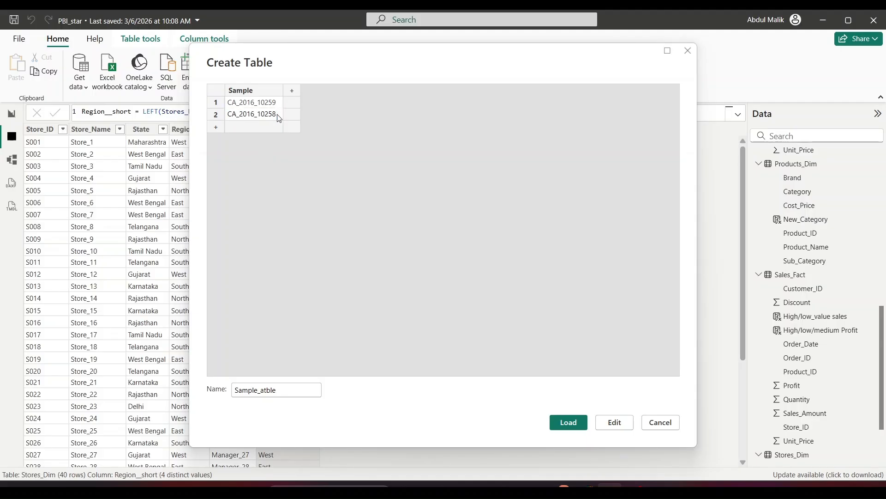
Rename the Sample column as ORder_ID and load the new table into the model
click(262, 92)
double_click(263, 92)
text(ORder_ID)
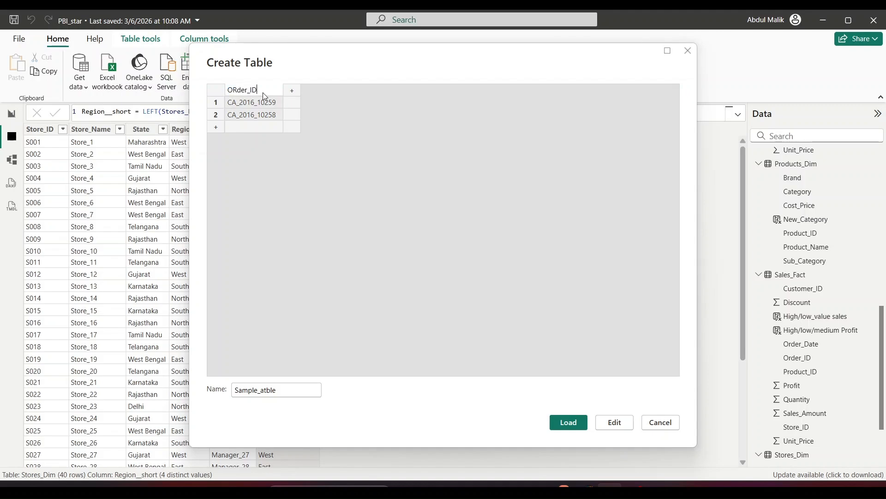
click(572, 422)
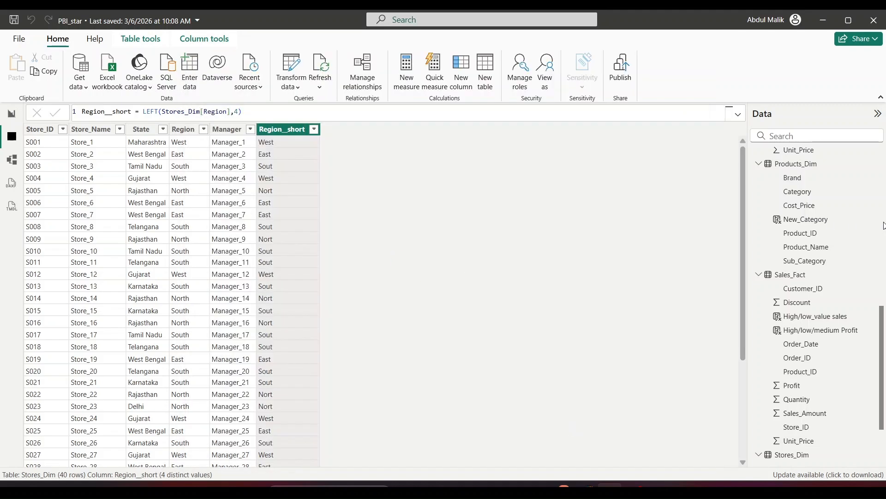
Locate the loaded Sample_atble table among the model's tables, expand its fields and display its data
scroll(831, 336, down, 3)
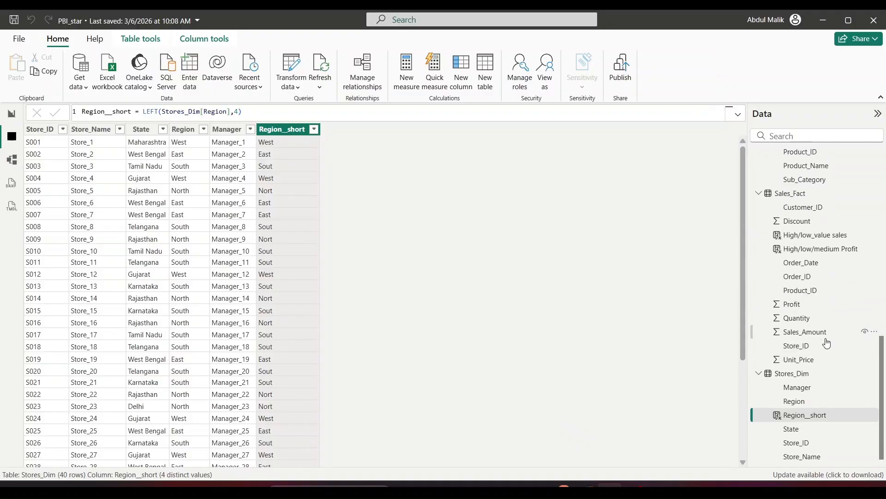
scroll(814, 287, up, 10)
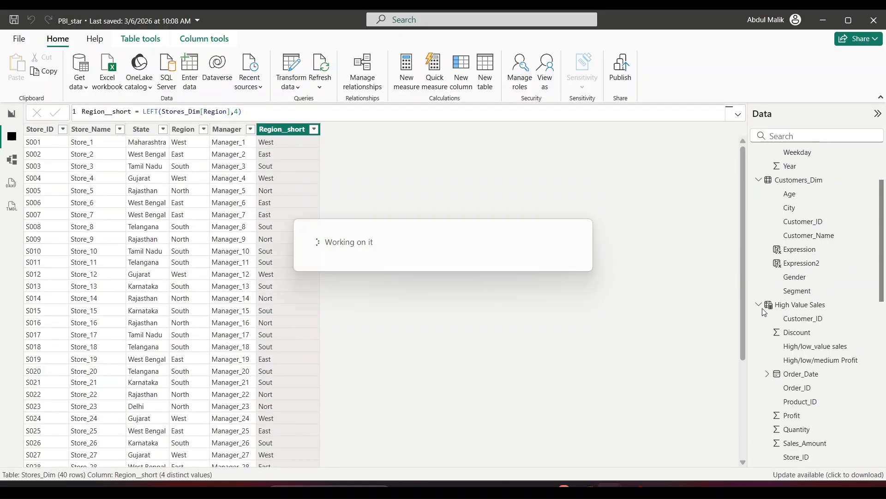
scroll(786, 368, up, 3)
scroll(799, 226, down, 10)
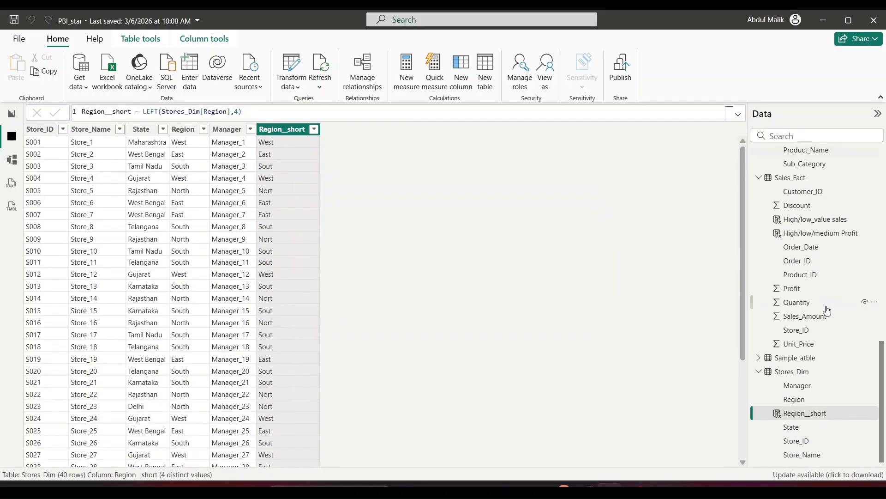
click(758, 368)
click(806, 440)
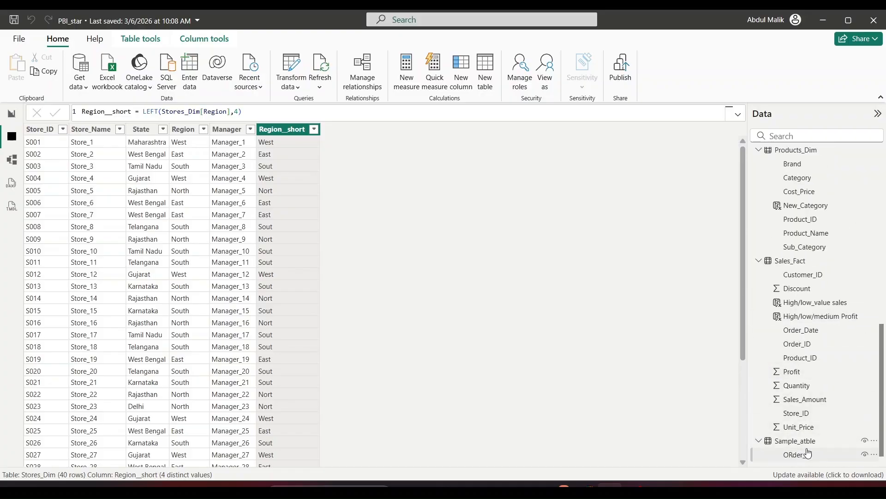
Add the calculated column CountrYcode = LEFT(Sample_atble[ORder_ID],2) to Sample_atble
right_click(809, 441)
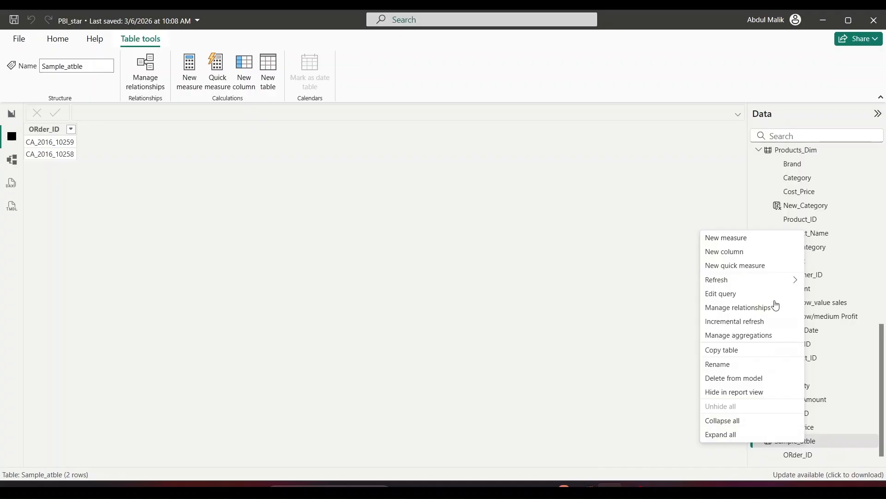
click(762, 254)
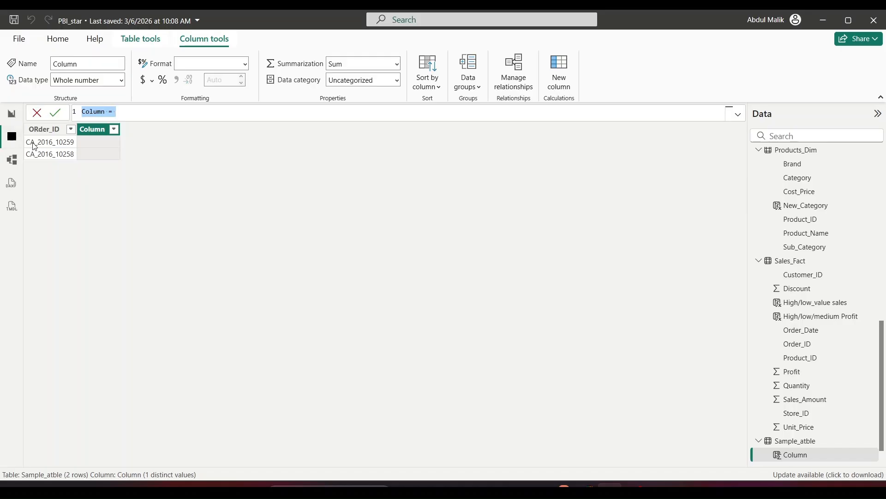
text(Co)
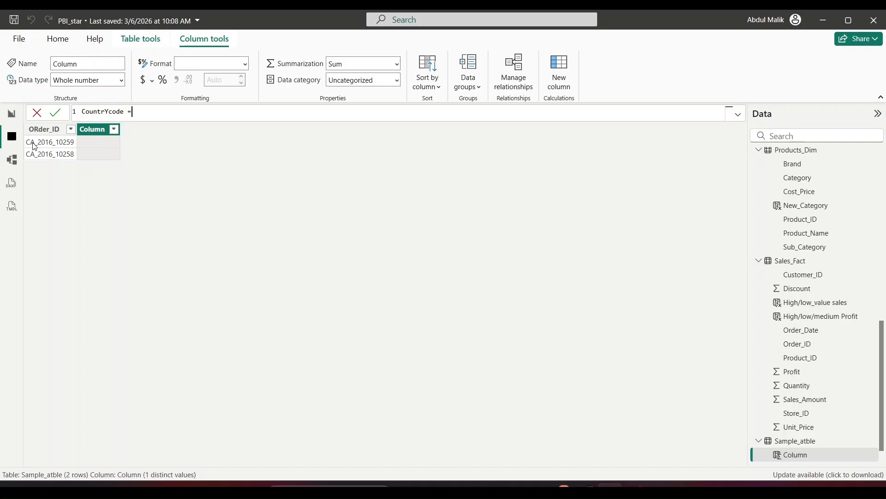
text(left)
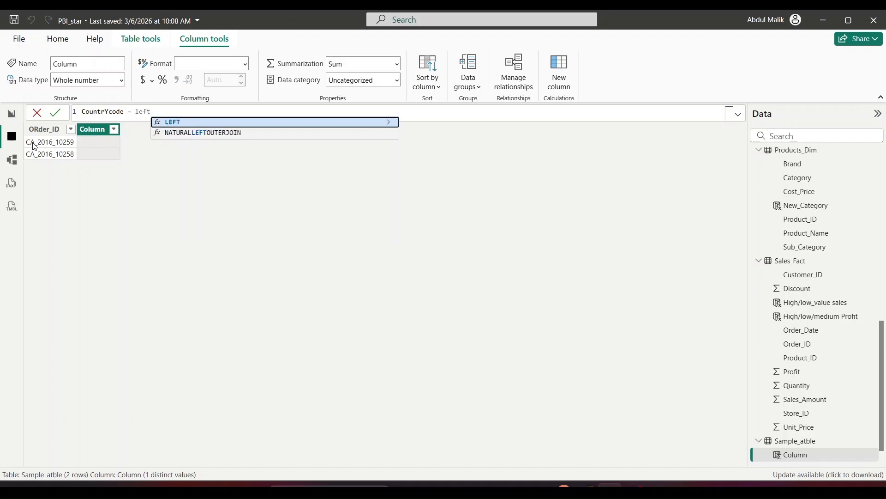
key(Tab)
text(samp)
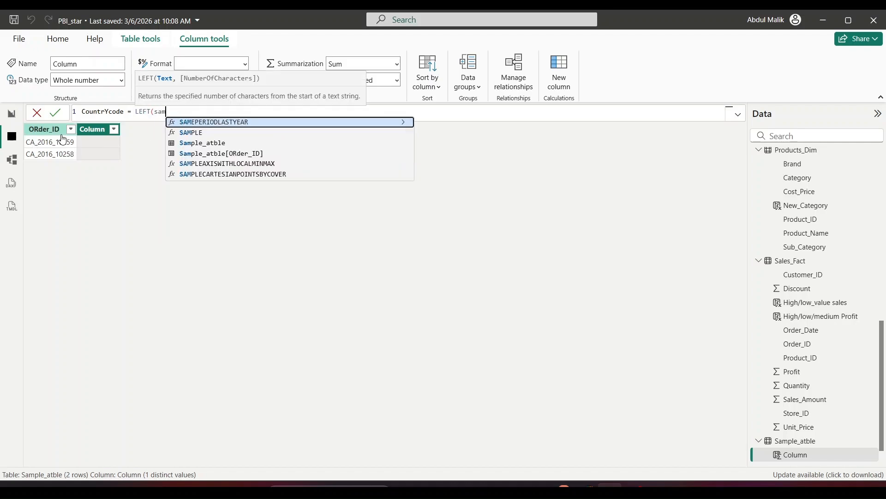
key(Down)
key(Down)
key(Tab)
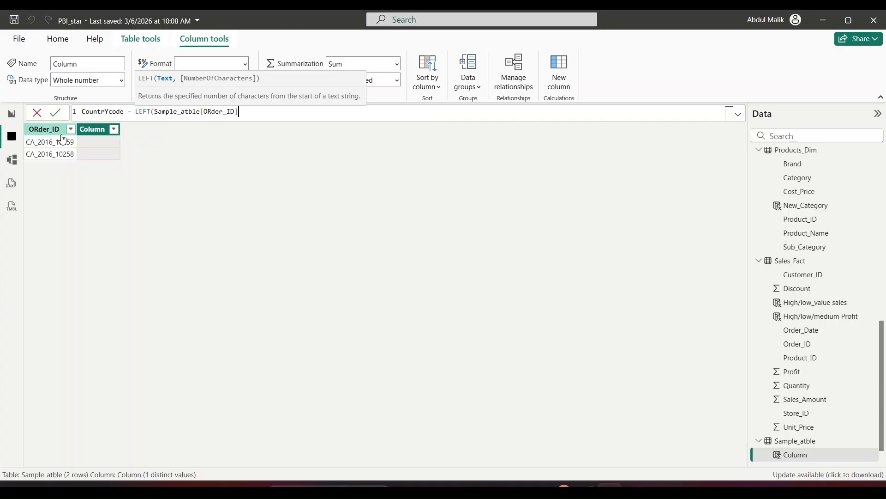
text(,2))
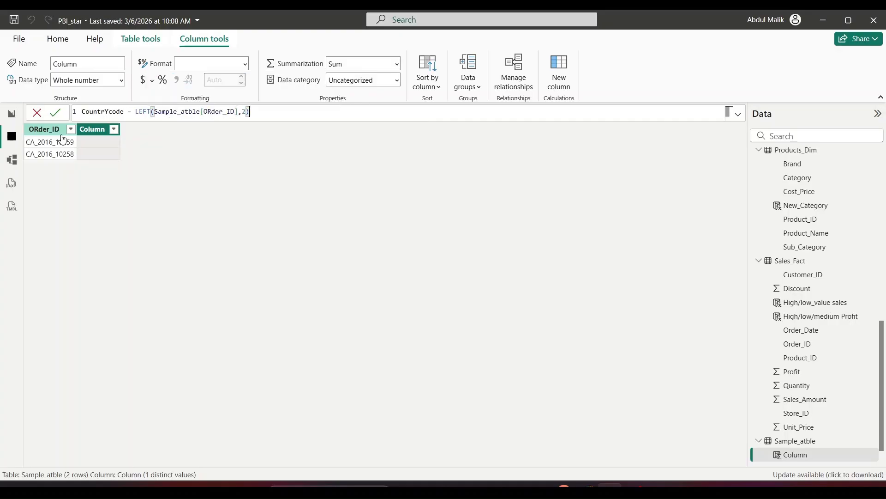
key(Return)
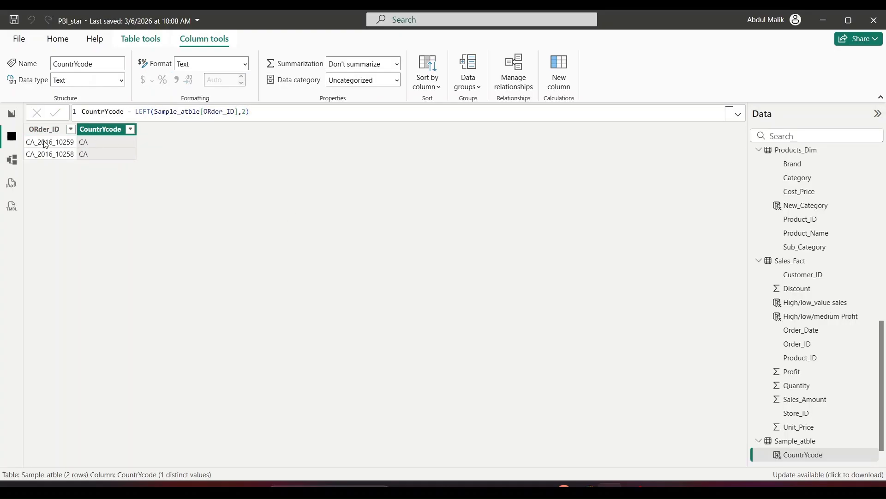
Add the calculated column OrderNumber = RIGHT(Sample_atble[ORder_ID],5) to Sample_atble
right_click(804, 438)
click(750, 247)
text(0)
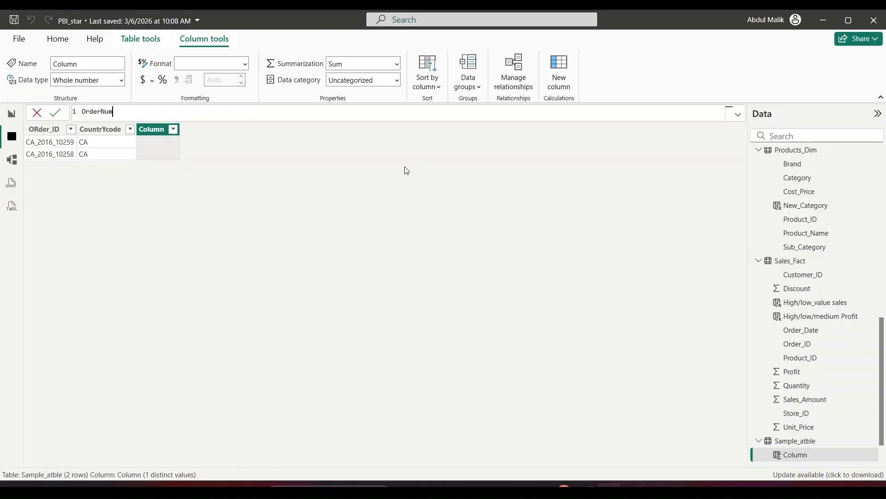
text(rderNumber = RIGHT()
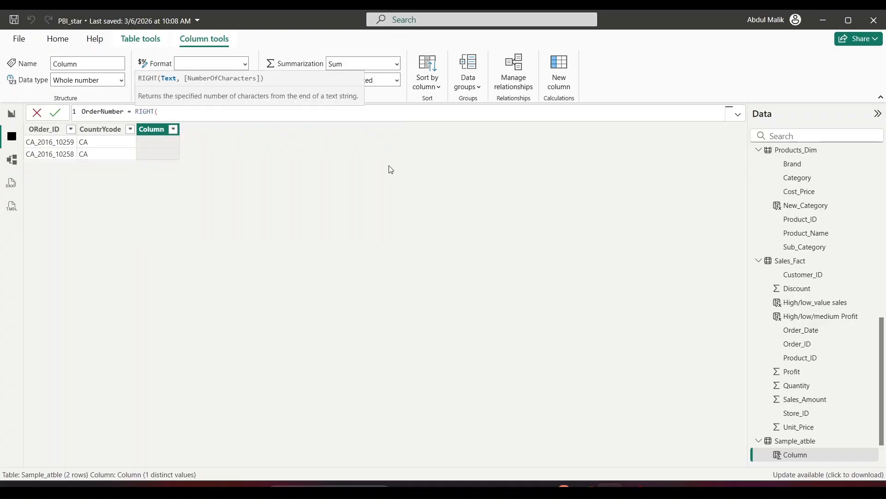
text(orde)
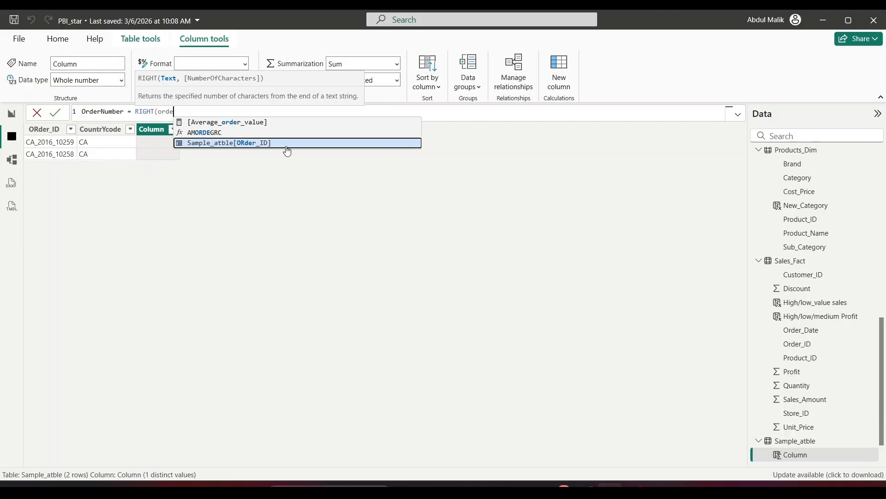
key(Tab)
text(,)
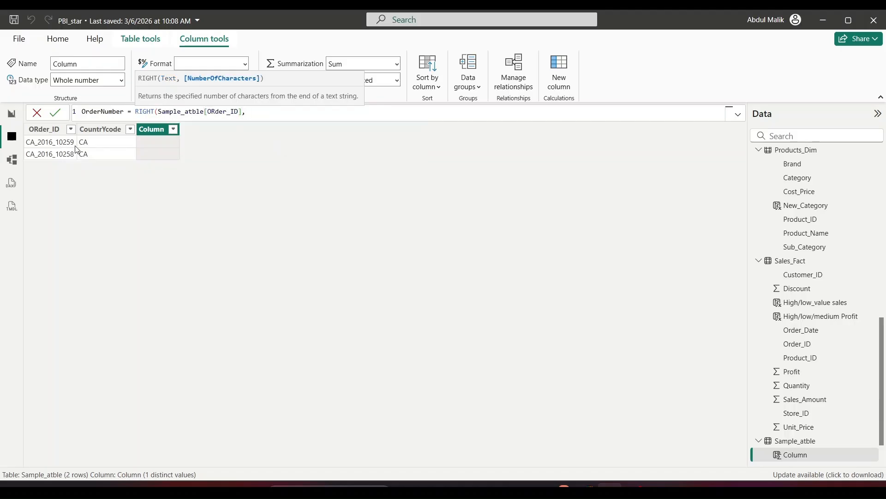
text(5))
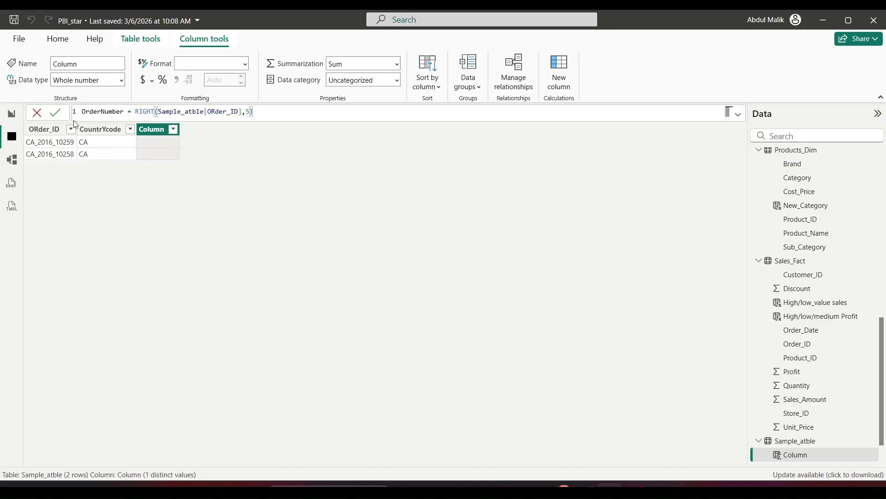
click(55, 113)
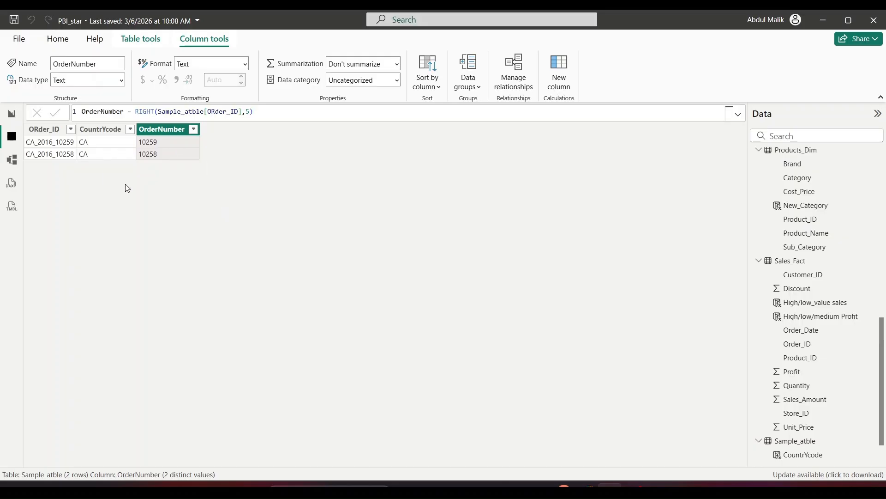
Look over the Sales_Fact data, then examine the MID function's description and syntax arguments in Measures vs Dax.pdf
key(alt+Tab)
scroll(387, 242, down, 3)
key(alt+Tab)
click(804, 260)
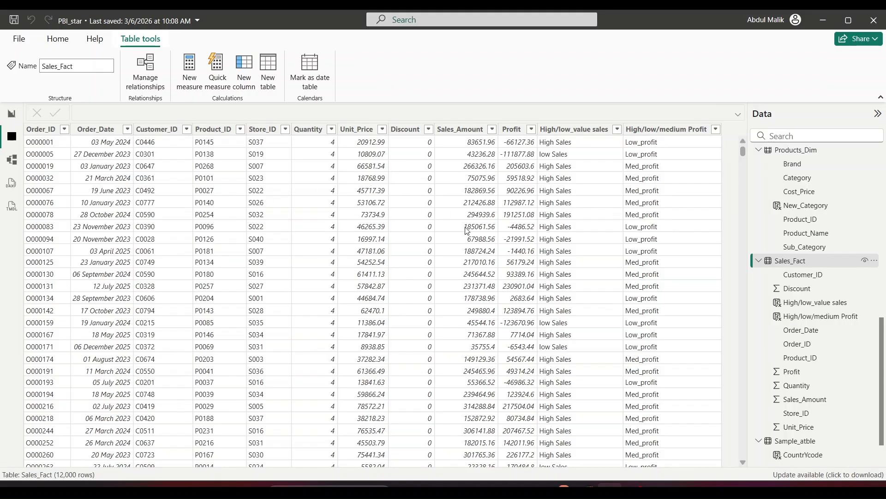
key(alt+Tab)
scroll(546, 232, down, 9)
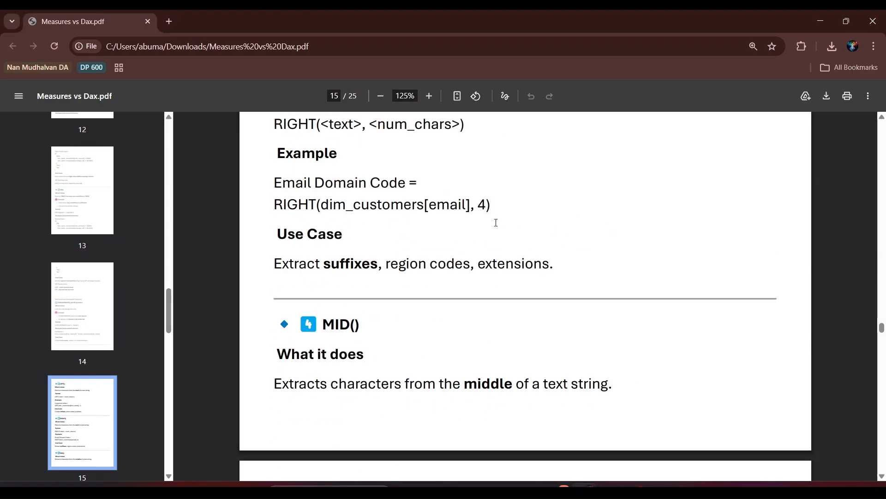
scroll(340, 223, down, 3)
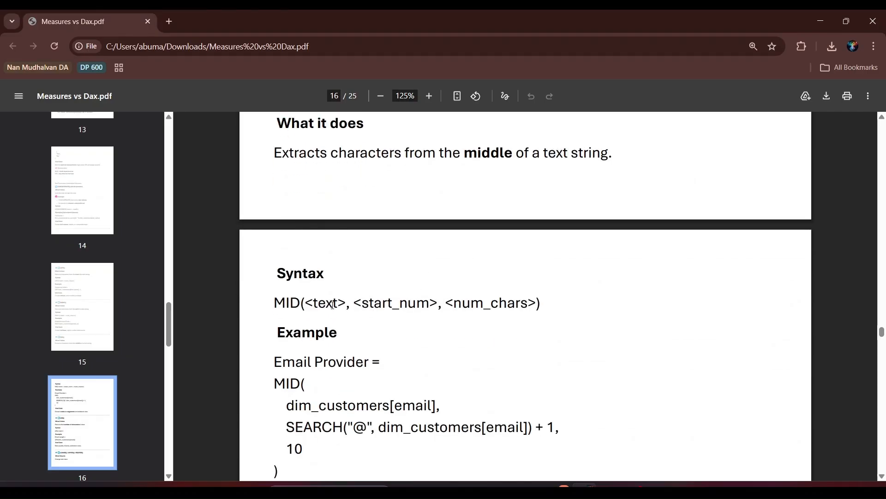
drag(346, 304, 535, 308)
click(311, 299)
click(439, 301)
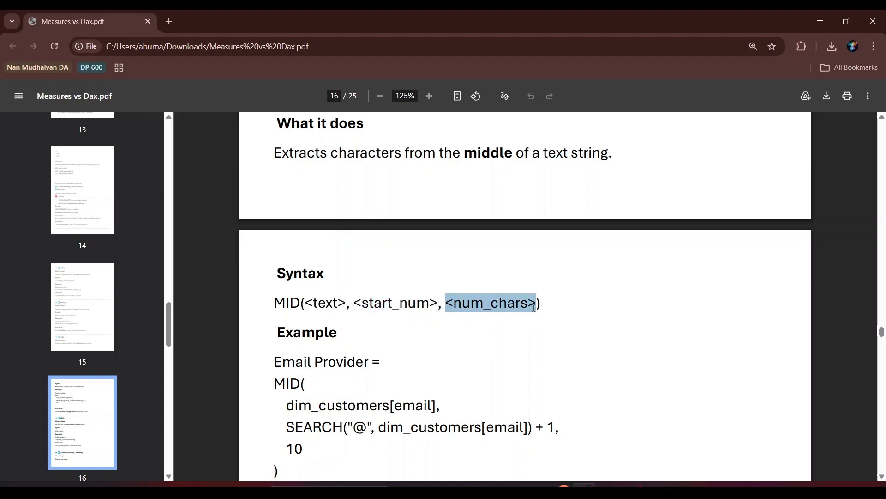
Switch back to Power BI Desktop and display the data of the Sample_atble table
key(alt+Tab)
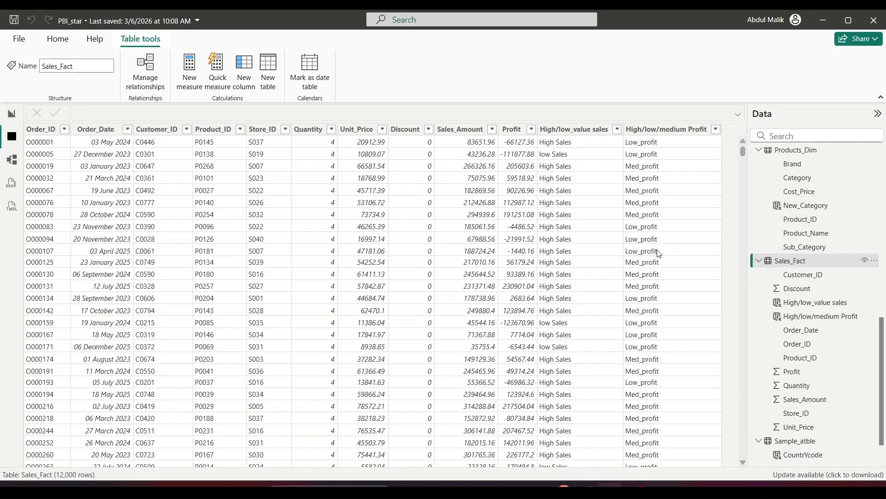
scroll(796, 253, down, 1)
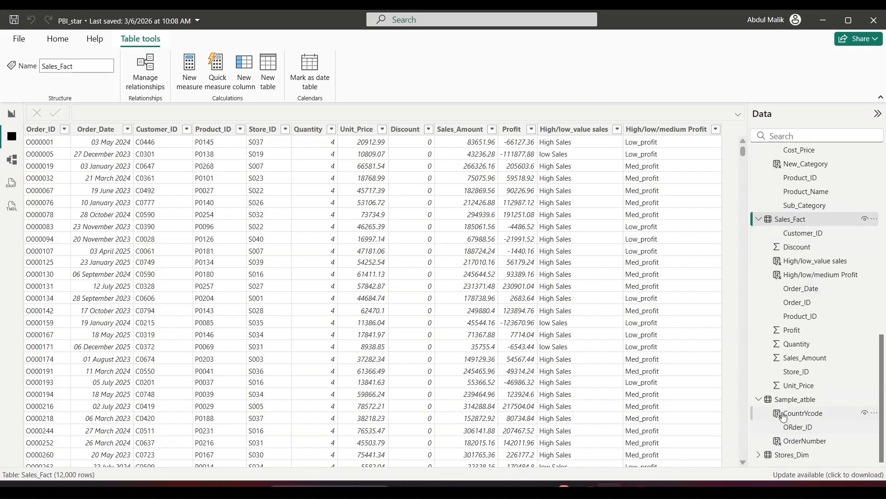
click(772, 403)
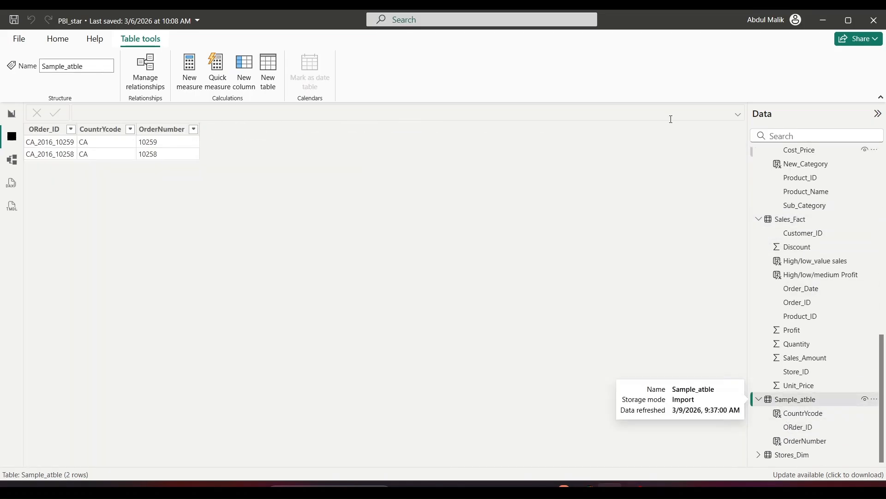
Add the calculated column Orderyear = MID(Sample_atble[ORder_ID],4,4) to Sample_atble
right_click(788, 400)
click(708, 209)
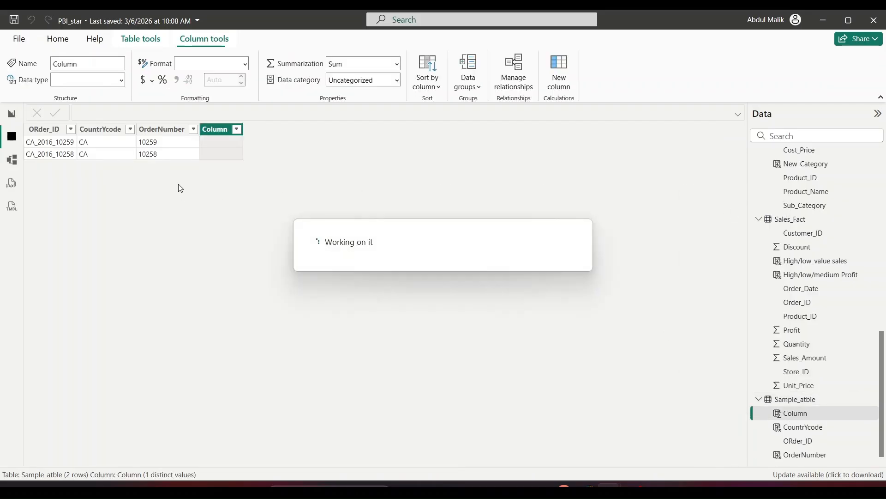
key(BackSpace)
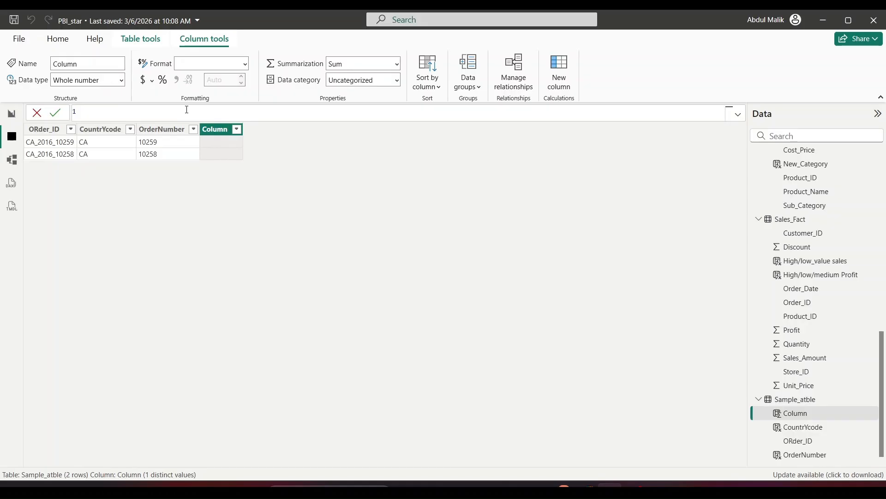
text(Orderyear = MID()
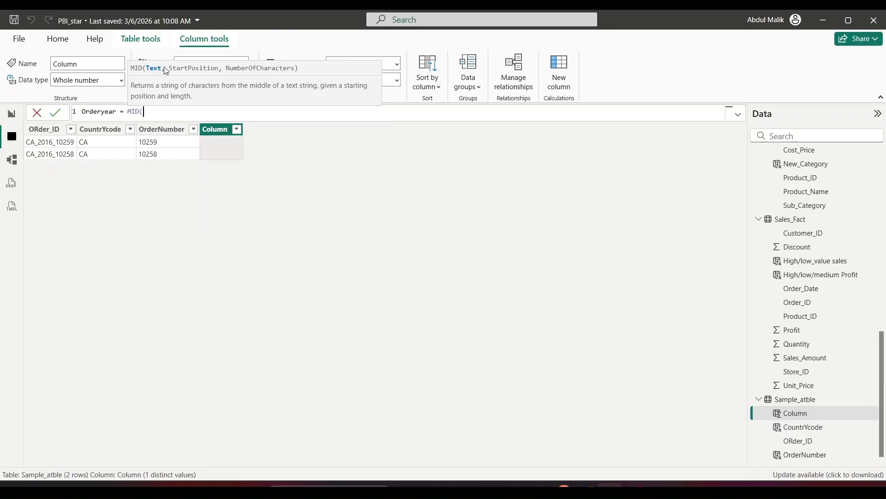
text(sales)
key(BackSpace)
key(BackSpace)
key(BackSpace)
key(BackSpace)
key(BackSpace)
text(order)
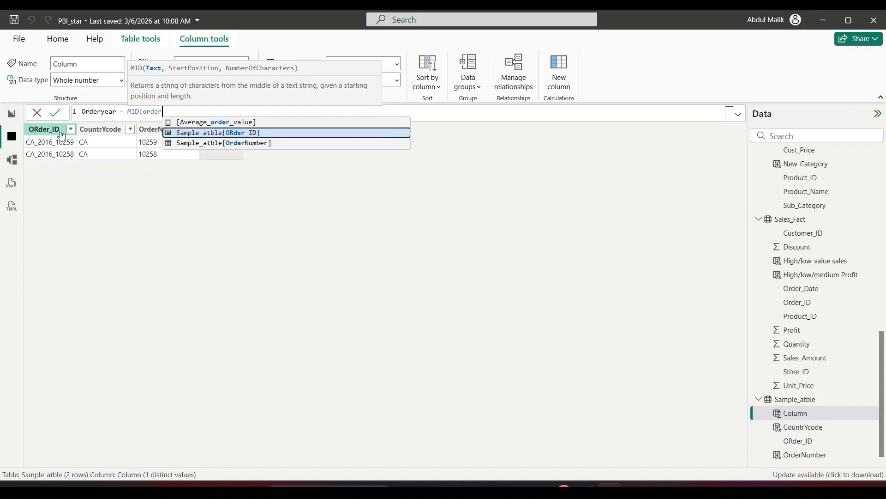
click(231, 133)
text(,)
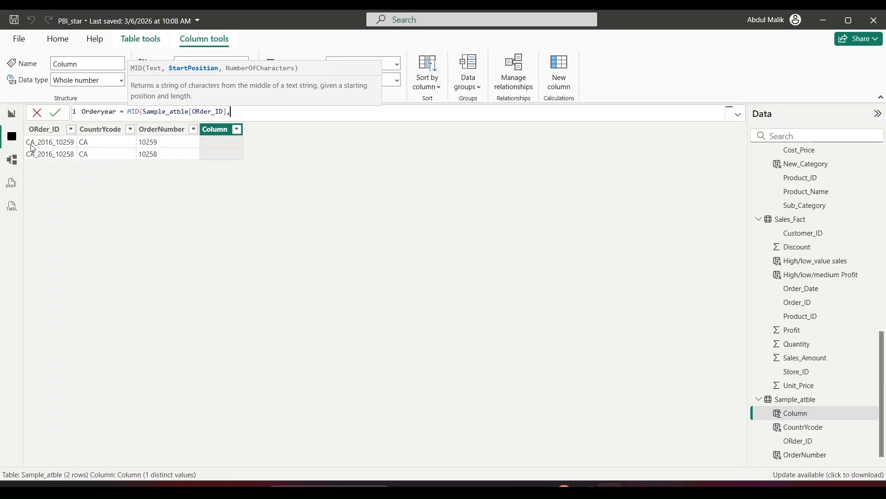
text(4,)
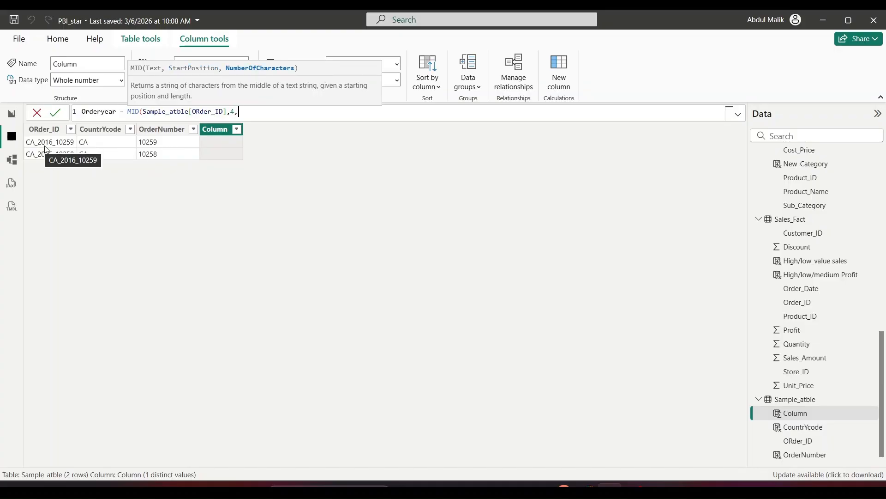
text(4))
click(56, 113)
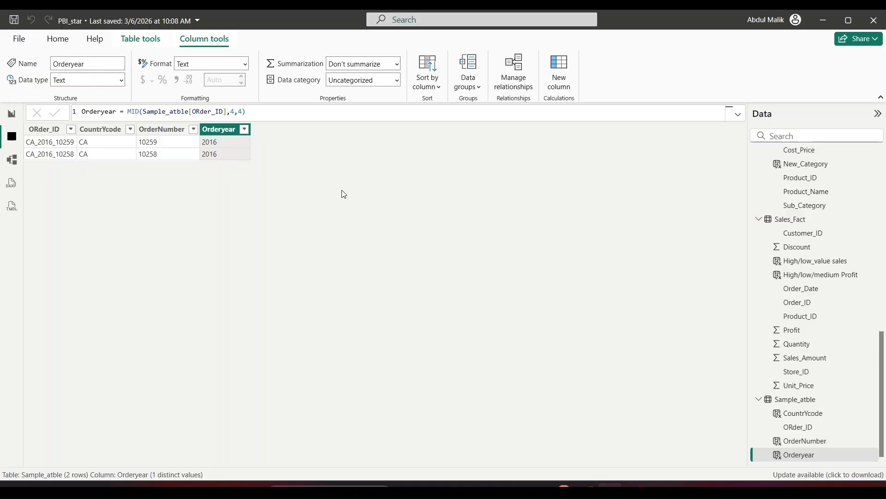
Review the MID example and use case in the PDF notes, then display the Customers_Dim table's data in Power BI Desktop
key(alt+Tab)
scroll(383, 272, down, 2)
scroll(395, 265, down, 1)
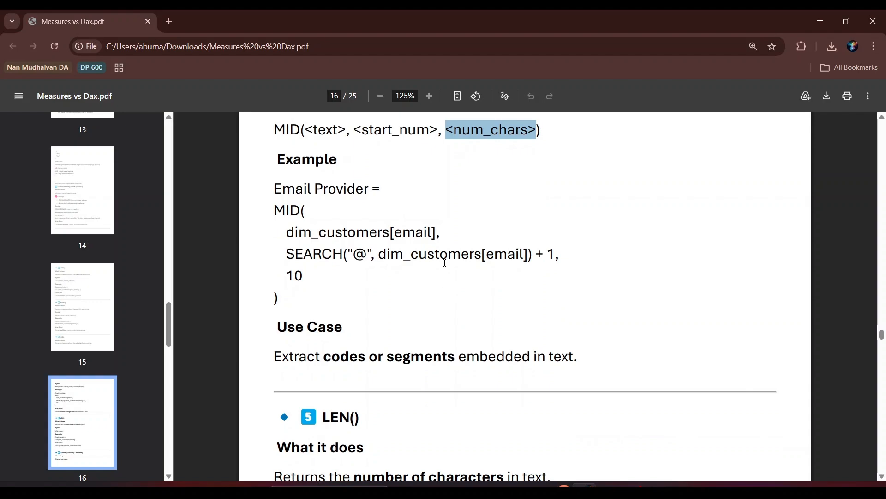
key(alt+Tab)
scroll(807, 249, up, 4)
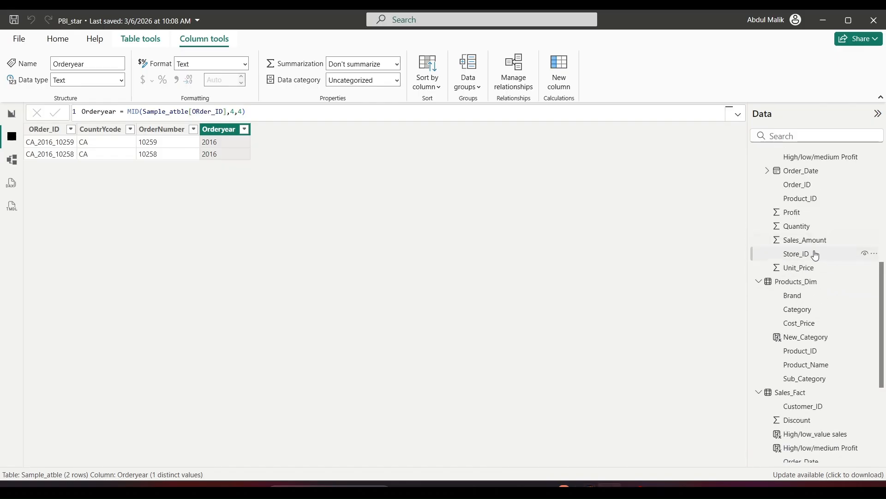
scroll(807, 258, up, 5)
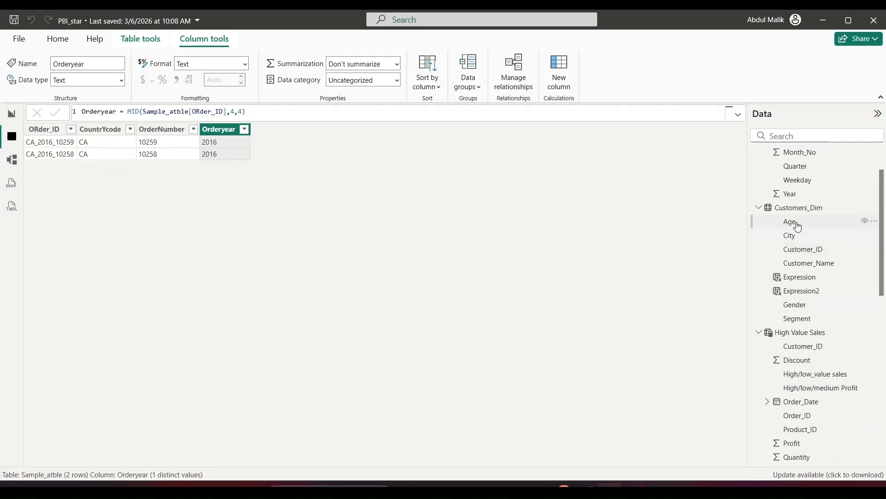
click(825, 265)
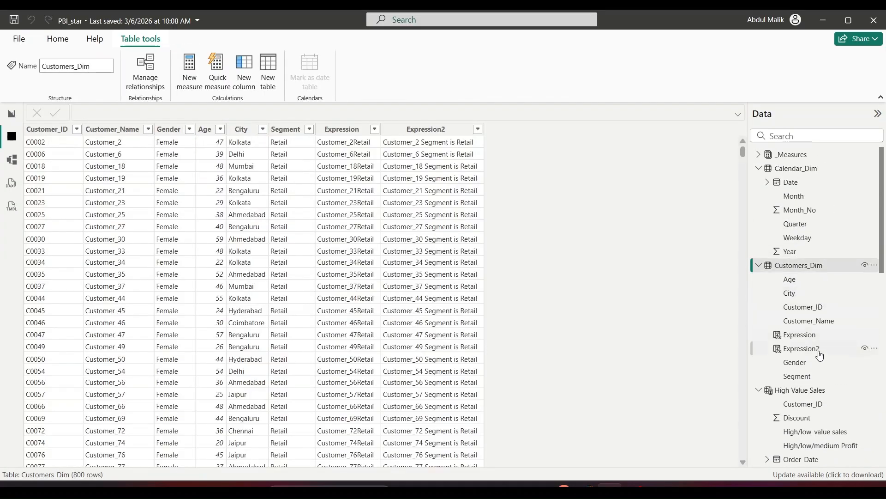
Switch to Measures vs Dax.pdf and read the LEN function's description, syntax, example and use case
key(alt+Tab)
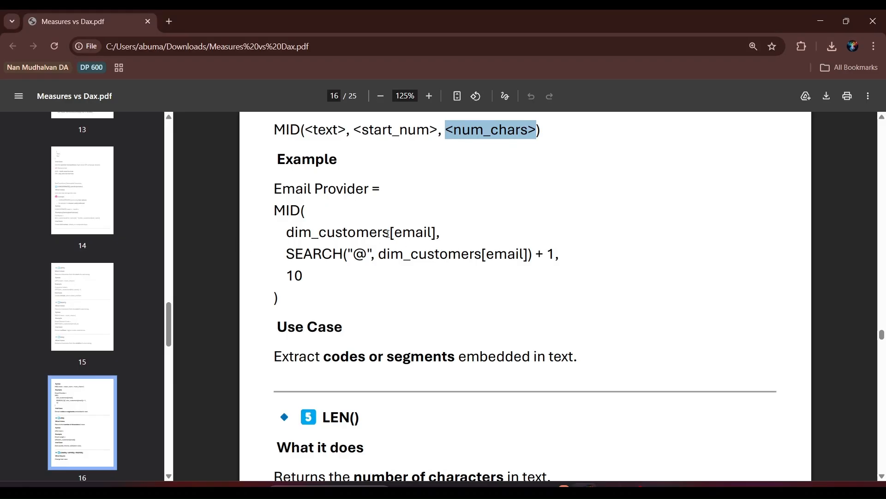
scroll(383, 222, down, 4)
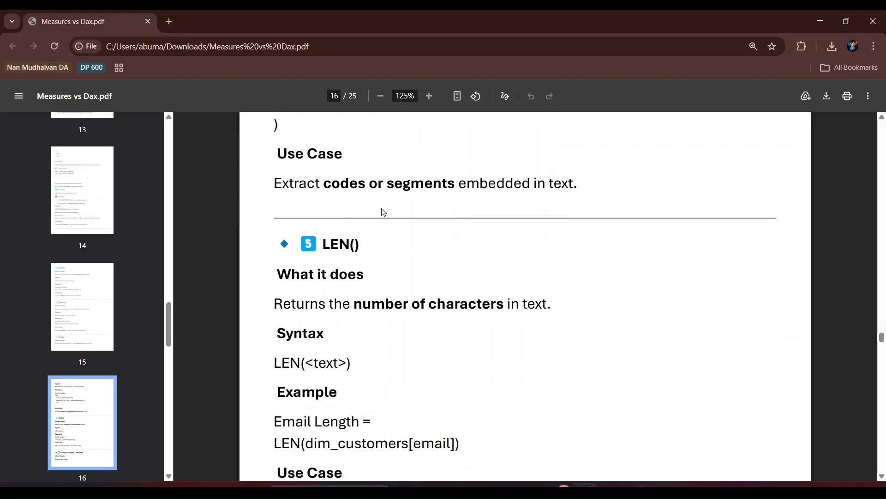
scroll(387, 198, down, 1)
scroll(388, 198, down, 1)
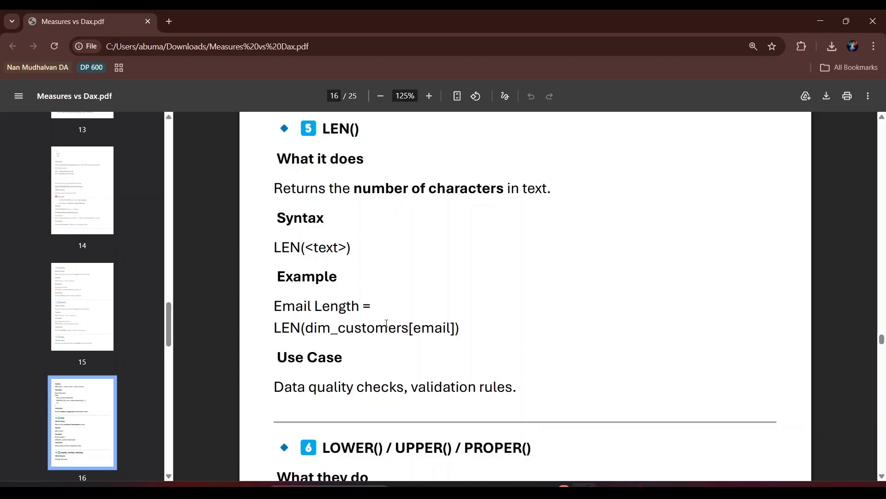
Return to Power BI Desktop, look through High Value Sales and Sales_Fact for a suitable text column, and select Customer_Name in Customers_Dim
key(alt+Tab)
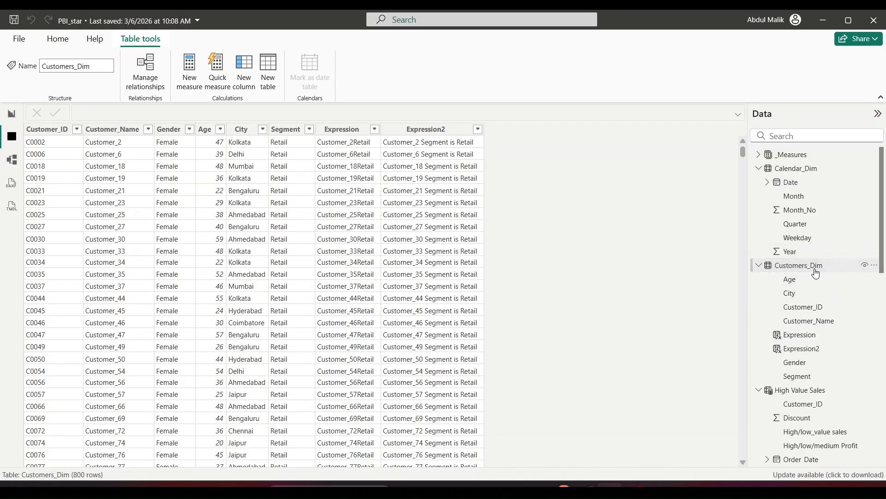
scroll(816, 273, down, 1)
click(803, 333)
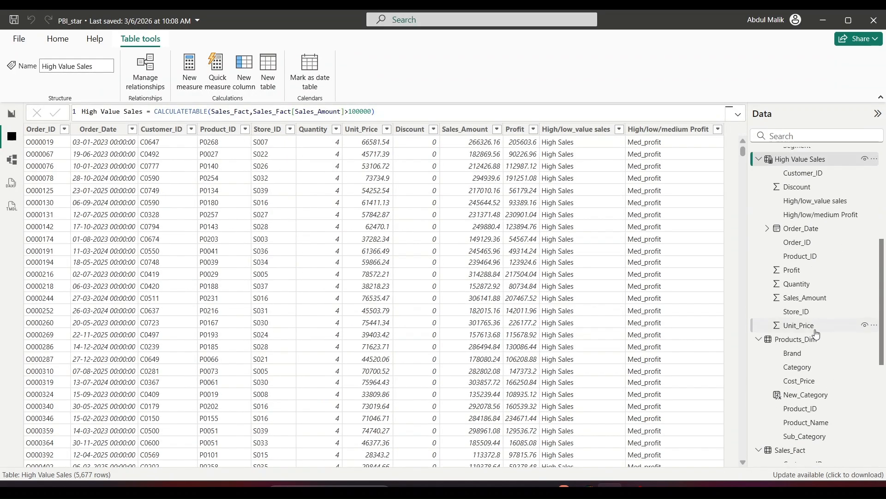
scroll(817, 334, down, 1)
click(796, 392)
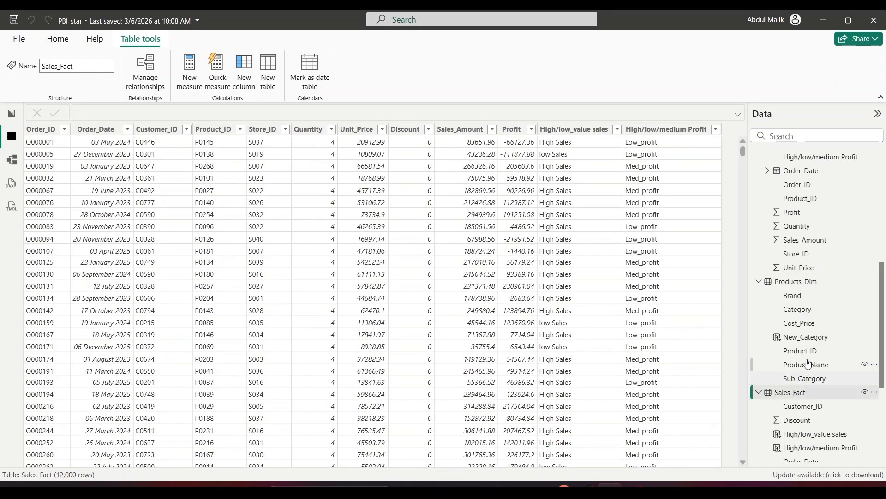
scroll(816, 324, down, 2)
scroll(818, 303, up, 4)
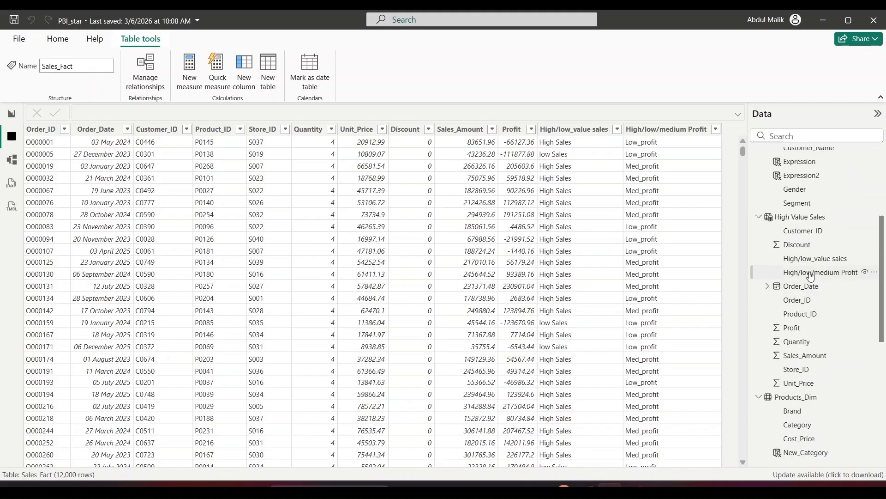
scroll(816, 266, up, 2)
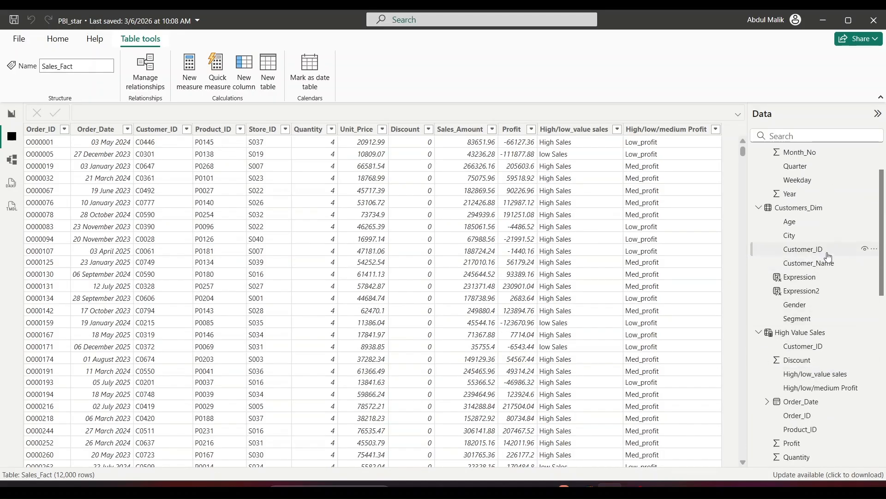
click(827, 263)
scroll(815, 249, up, 1)
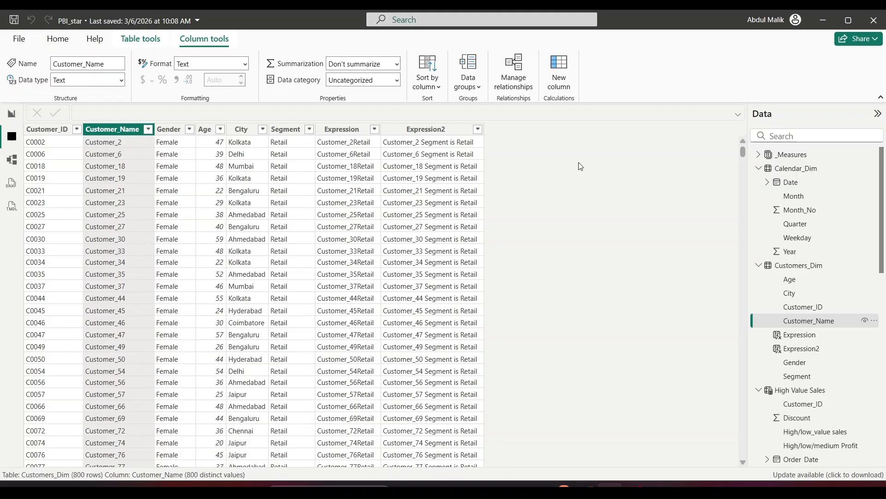
Start a calculated column in Customers_Dim with the formula CustomerName lEngth = LEN(Customers_Dim[Customer_Name])
right_click(809, 265)
click(753, 284)
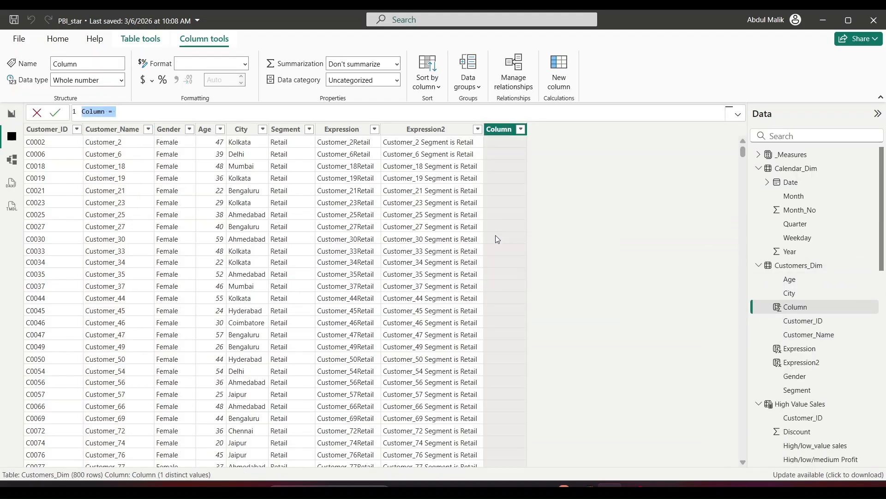
text(CustomerName lE)
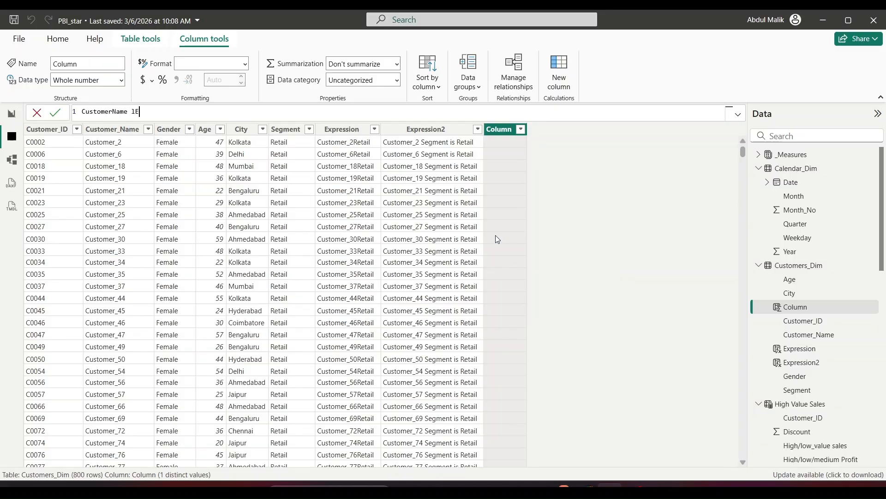
text(ngth = LEN()
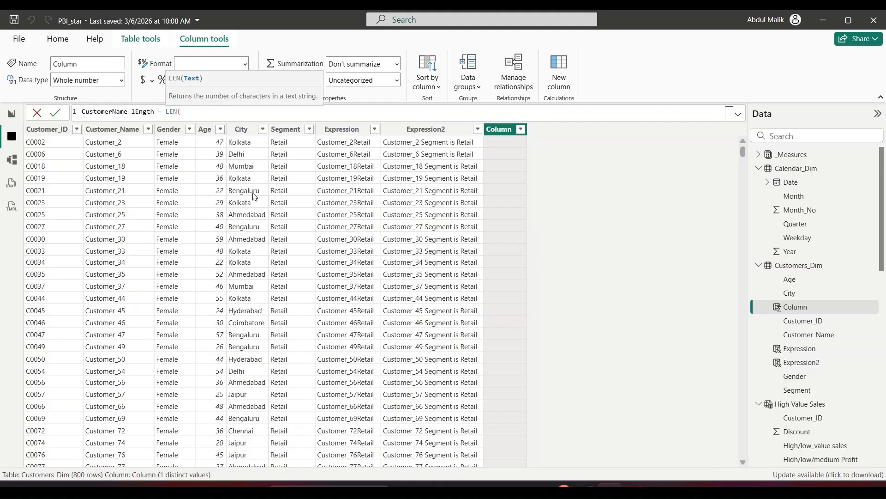
text(customer)
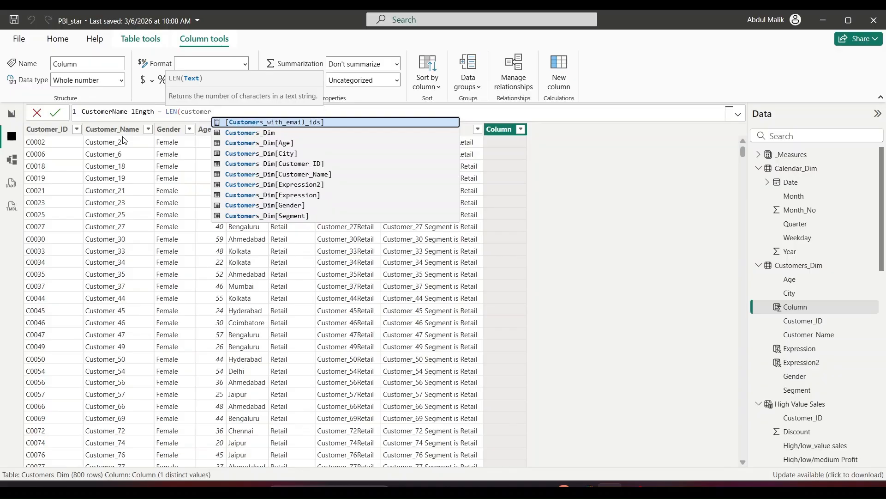
key(Down)
key(Down)
key(Down)
key(Down)
key(Down)
key(Tab)
text())
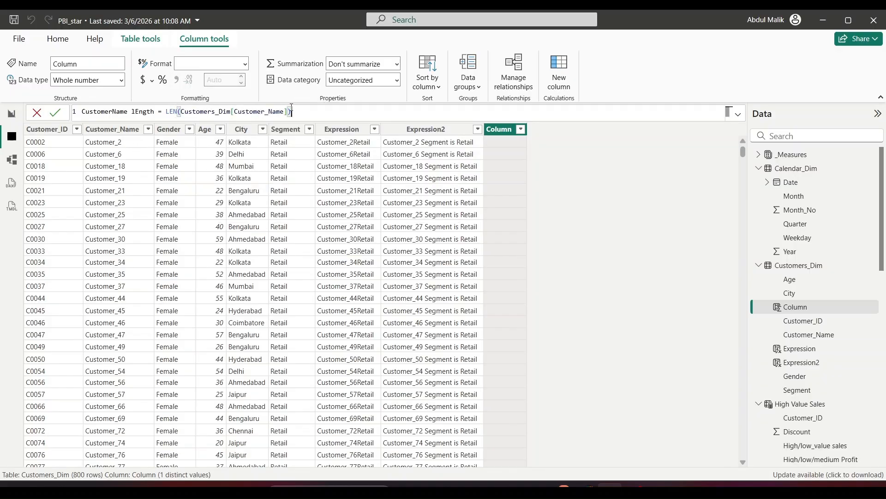
Replace the LEN argument with Customers_Dim[Expression2] and commit the CustomerName lEngth column
key(BackSpace)
key(BackSpace)
key(BackSpace)
key(BackSpace)
key(BackSpace)
key(BackSpace)
key(BackSpace)
key(BackSpace)
key(BackSpace)
key(BackSpace)
key(BackSpace)
key(BackSpace)
key(BackSpace)
key(BackSpace)
key(BackSpace)
text(E)
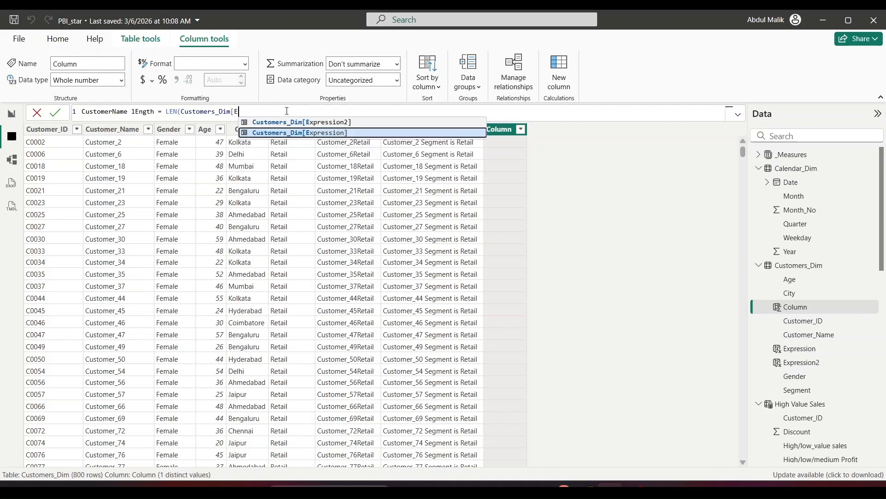
key(Up)
key(Tab)
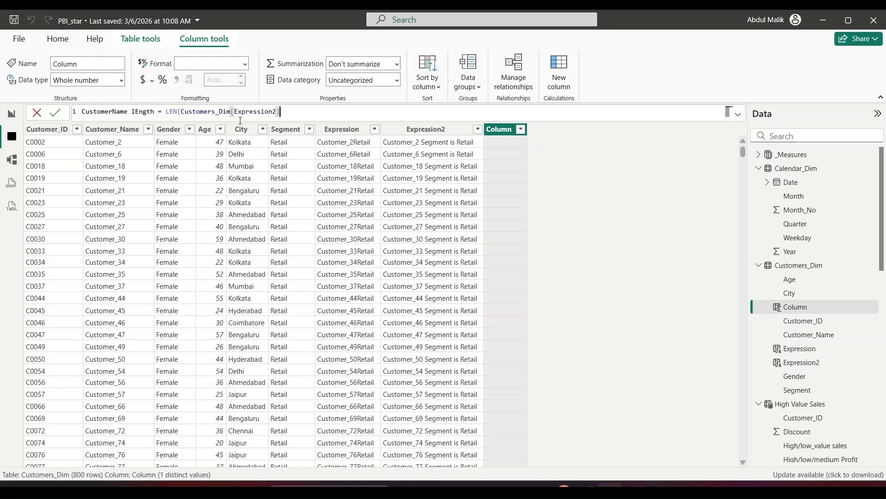
text())
key(Return)
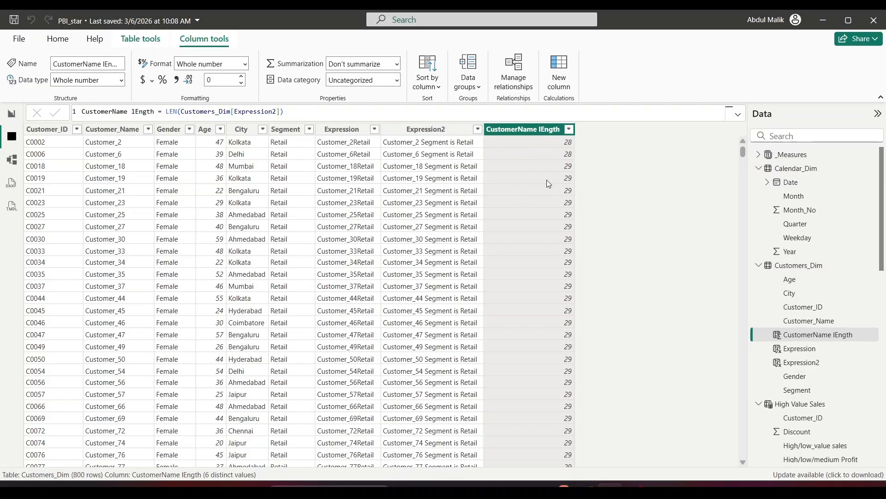
Switch to Measures vs Dax.pdf and read the description and syntax of LOWER, UPPER and PROPER
key(alt+Tab)
scroll(433, 224, down, 3)
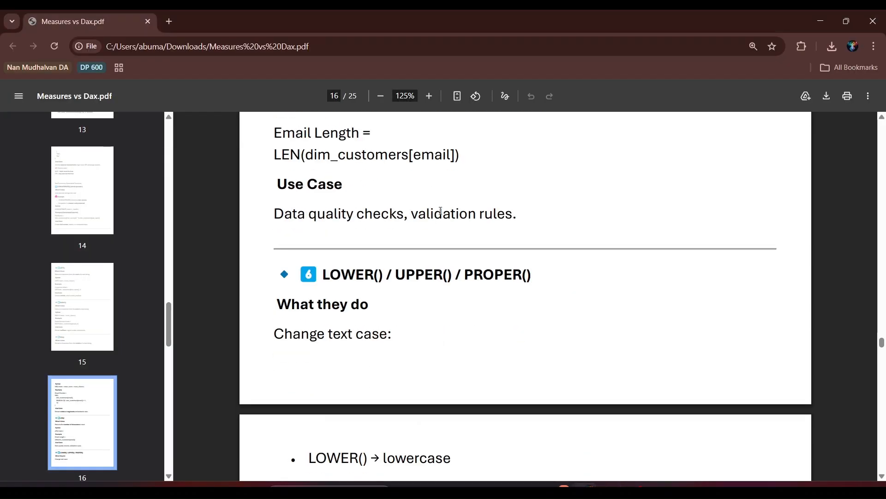
scroll(439, 213, down, 1)
scroll(436, 216, down, 2)
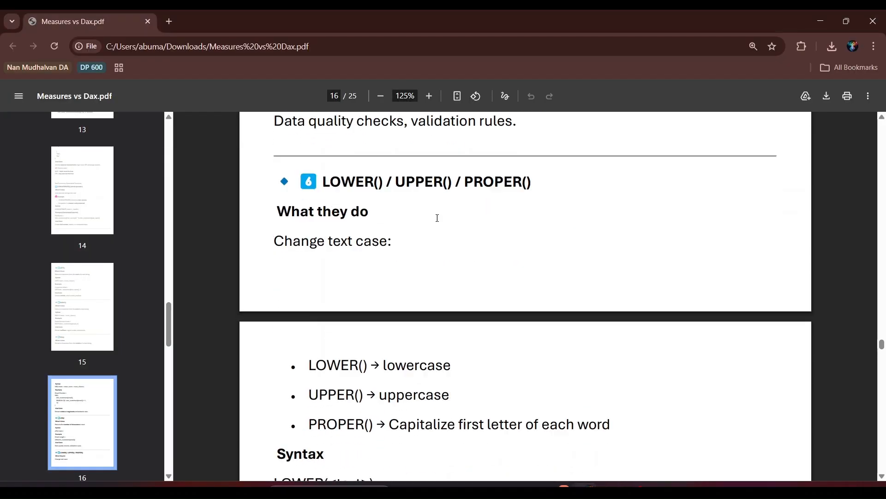
scroll(439, 223, up, 1)
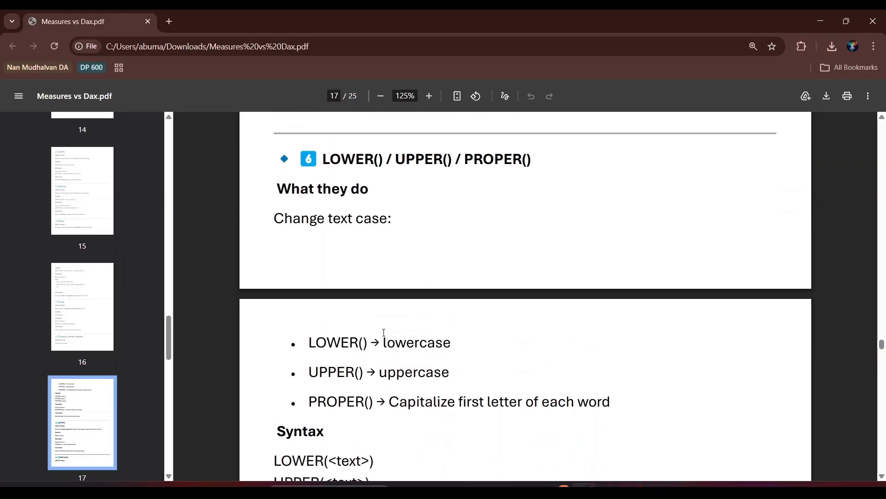
scroll(382, 354, down, 1)
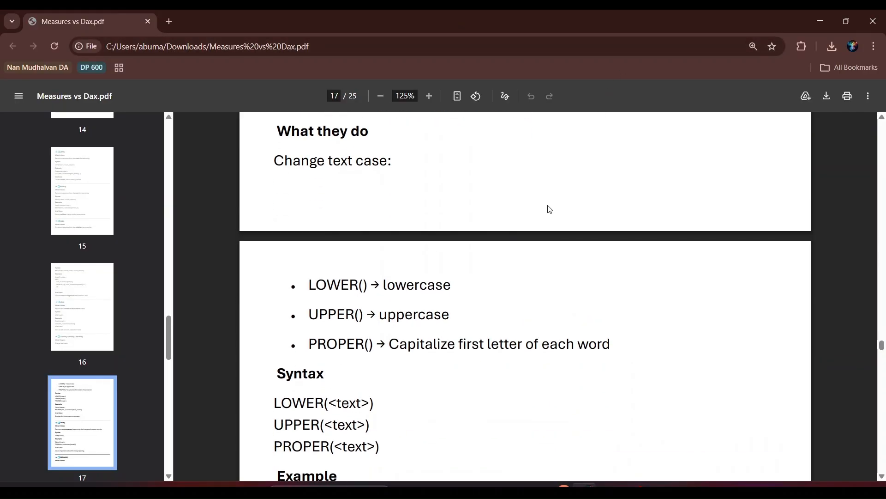
Return to Power BI Desktop and look through the Customers_Dim rows for a text column suited to case conversion
key(alt+Tab)
scroll(305, 283, down, 5)
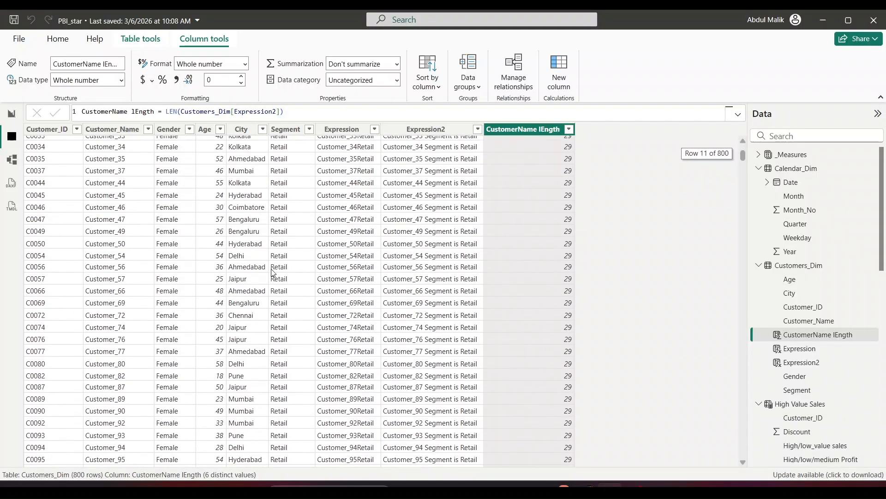
scroll(247, 278, down, 2)
scroll(250, 258, down, 10)
scroll(257, 231, down, 7)
scroll(267, 261, up, 8)
scroll(267, 261, up, 13)
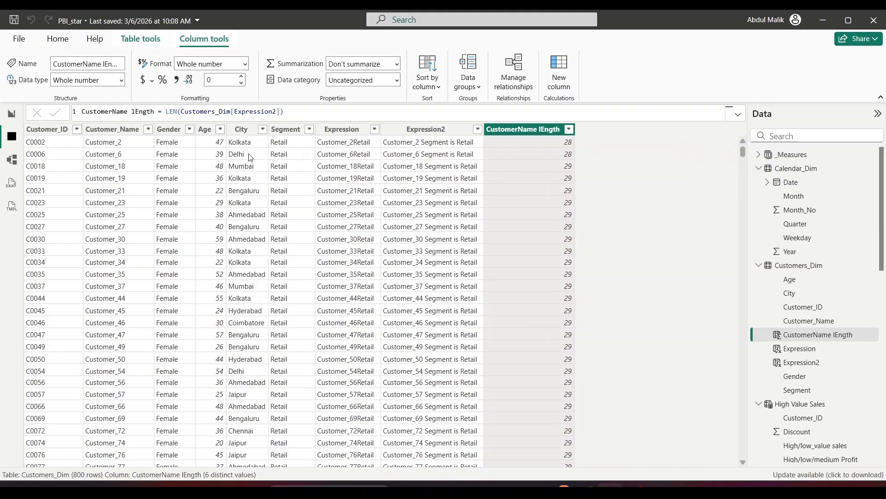
Add the calculated column UpperCity = UPPER(Customers_Dim[City]) to Customers_Dim
right_click(546, 132)
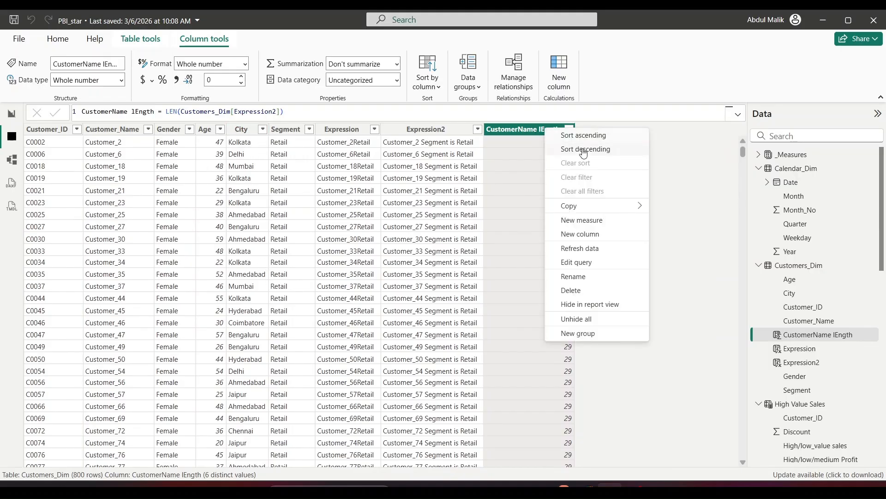
click(622, 235)
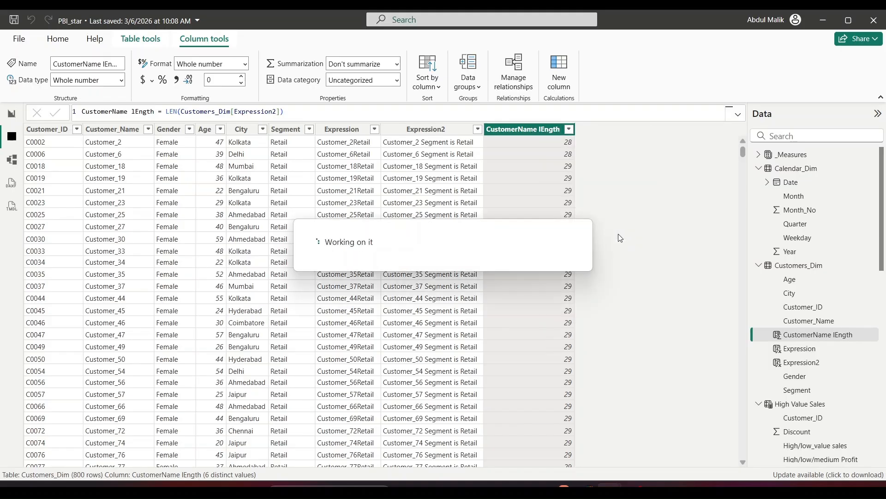
text(UpperCi)
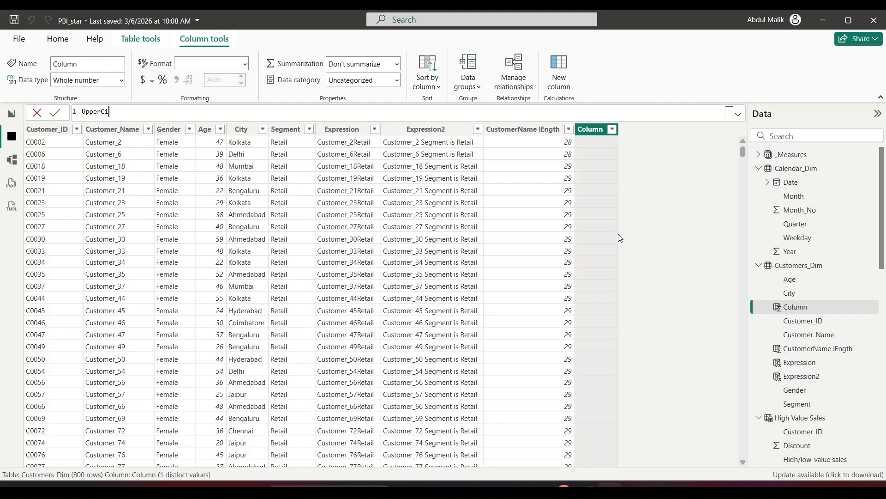
text(ty = UPPER()
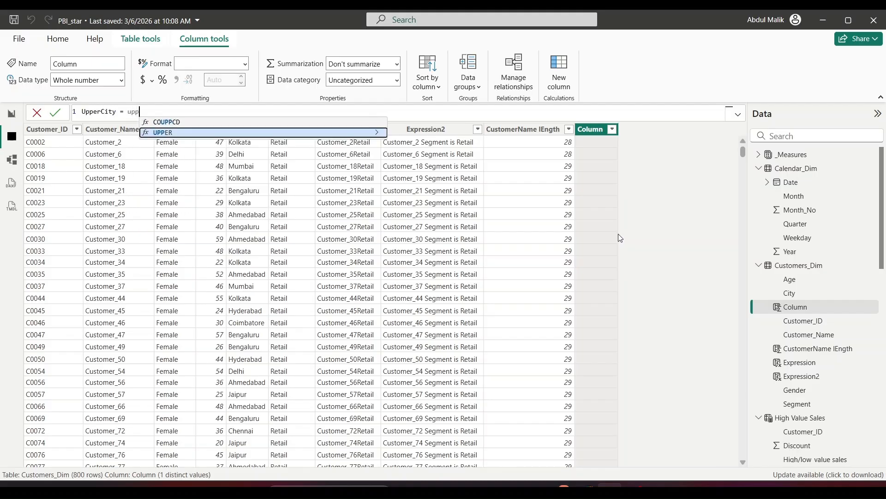
text(Customers_Dim[City]))
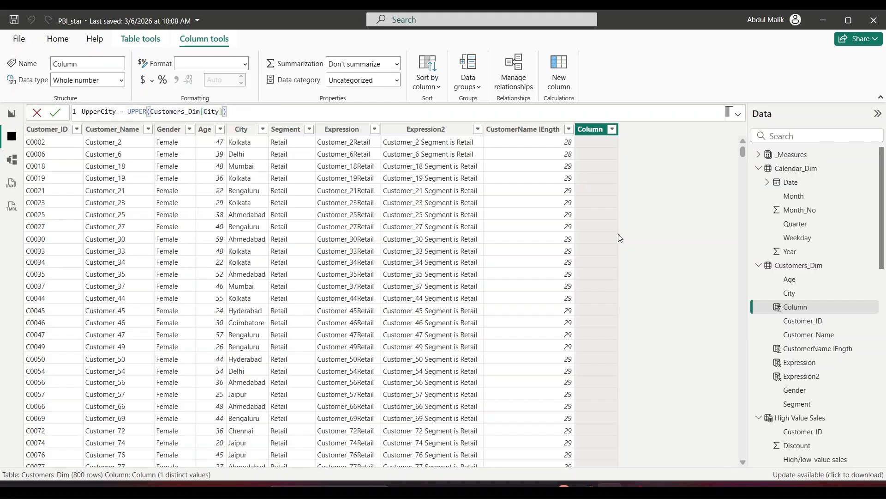
click(56, 112)
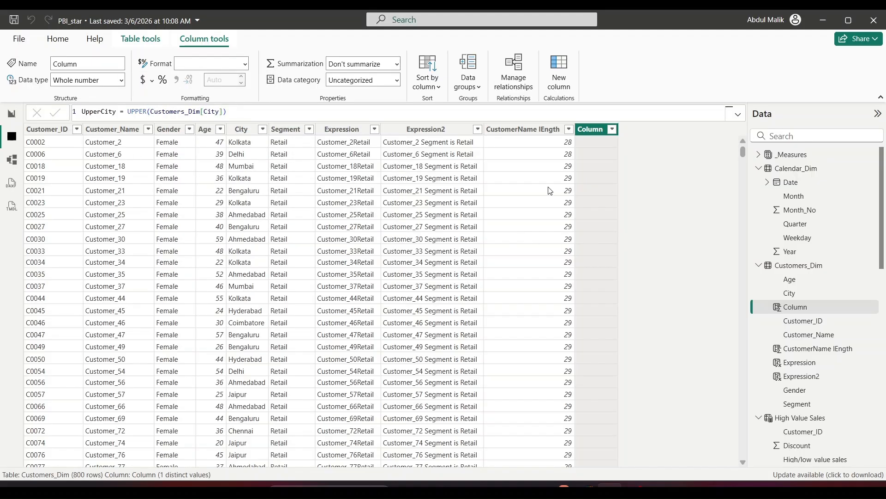
Rename the UpperCity column to LowerrCity and change its formula to use LOWER on Customers_Dim[City]
right_click(592, 128)
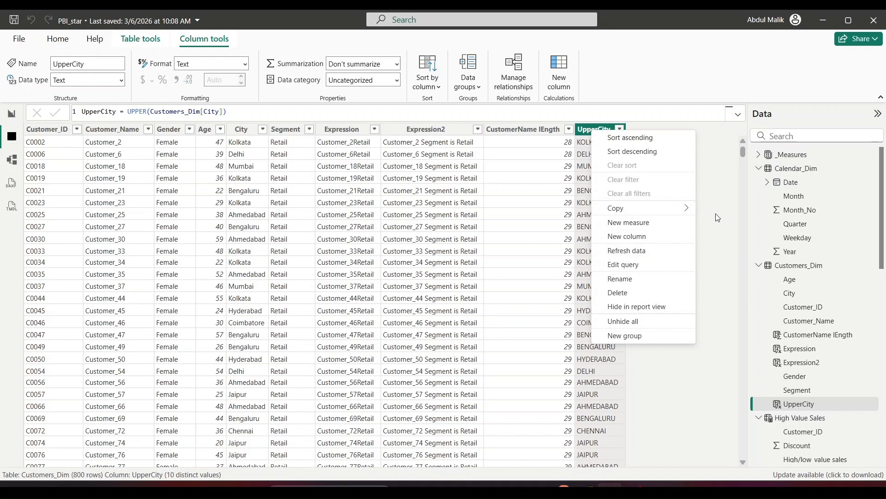
click(145, 111)
double_click(144, 112)
text(Lowe)
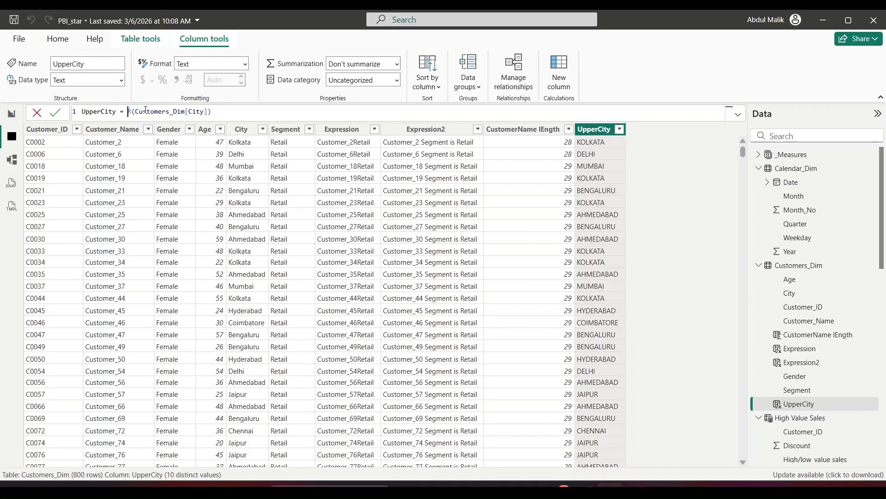
text(r)
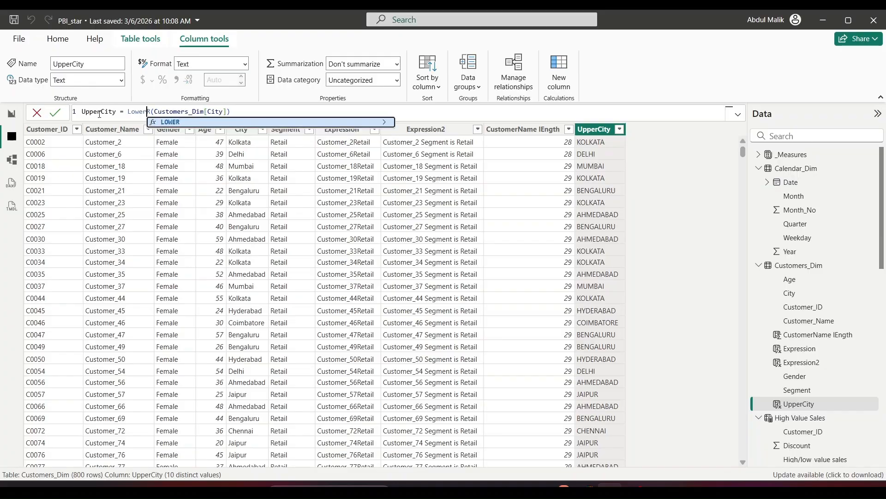
drag(99, 112, 80, 113)
text(Lower)
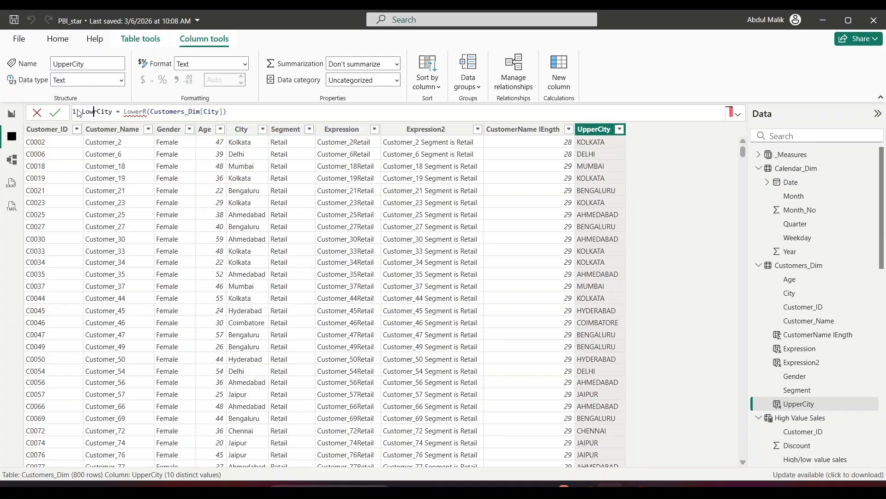
text(r)
click(147, 112)
key(BackSpace)
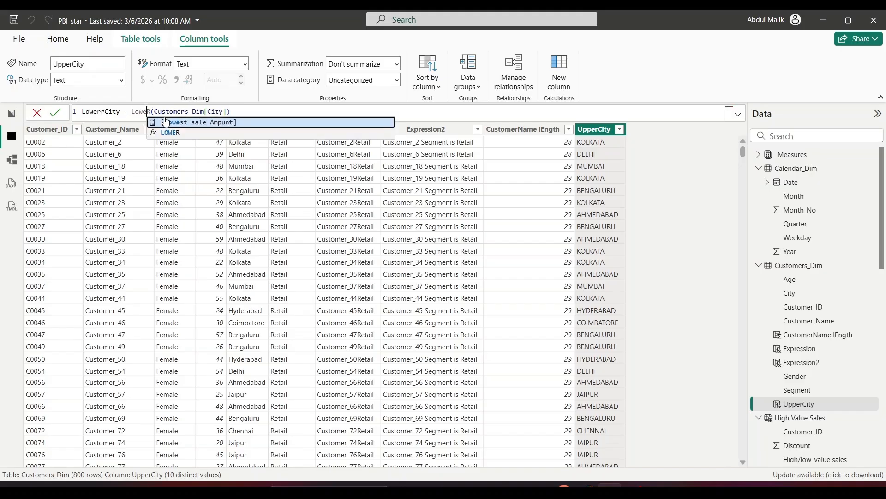
click(55, 112)
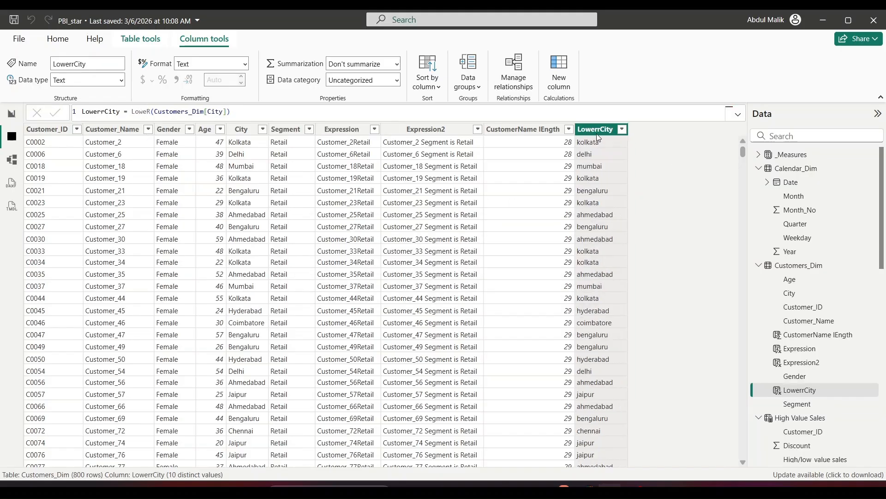
Switch to Measures vs Dax.pdf and read the TRIM function's description, syntax, example and use case
key(alt+Tab)
scroll(337, 213, down, 1)
drag(326, 185, 377, 201)
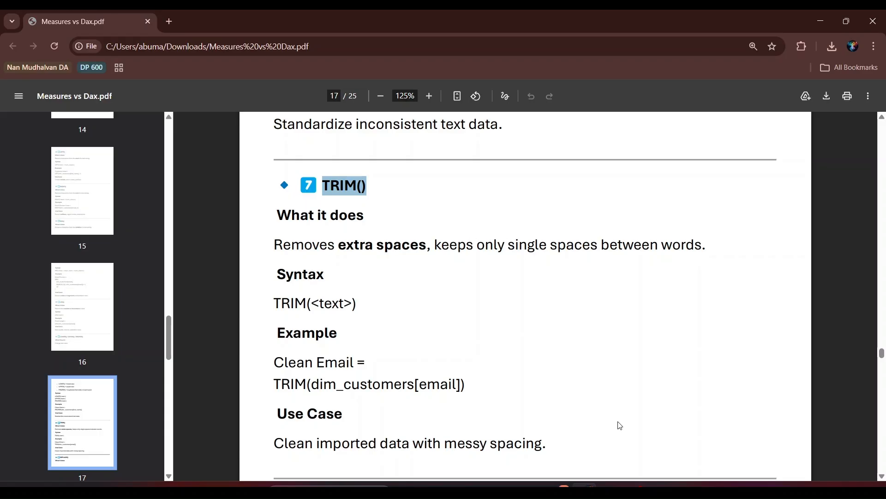
click(633, 488)
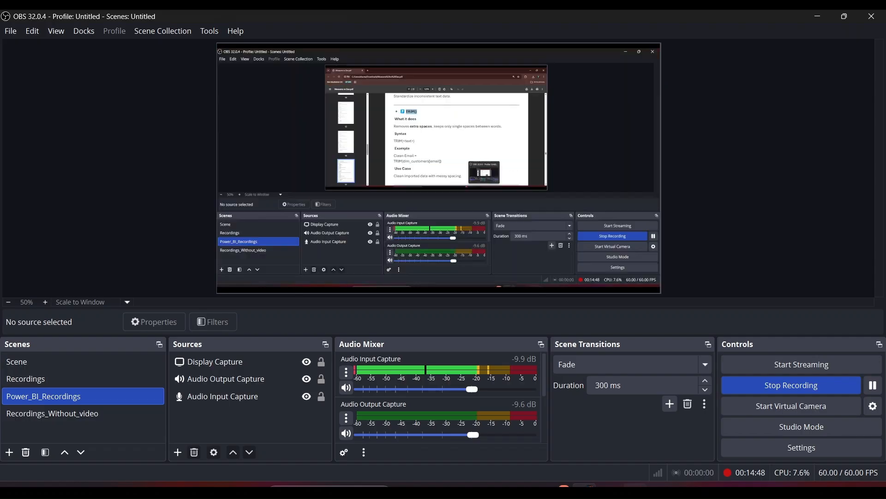
click(875, 387)
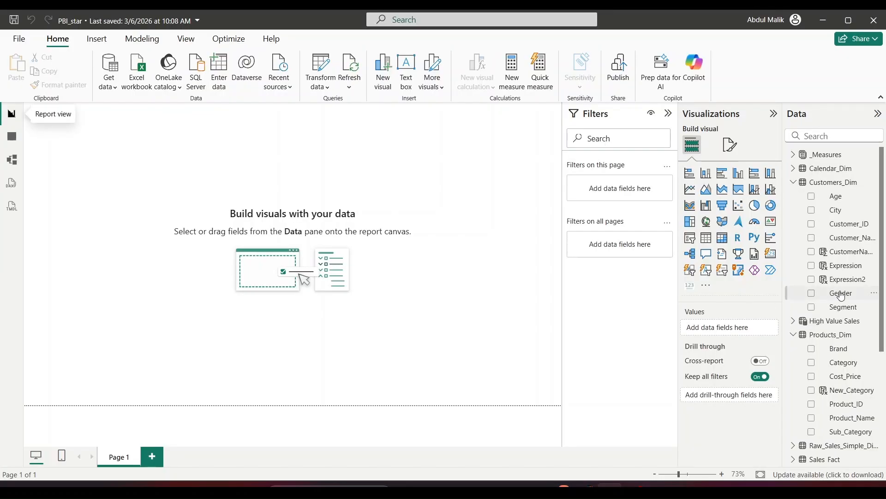
Insert a new calculated column in Raw_Sales_Simple_Dirty and name it Cleaned_sub_Category
click(12, 136)
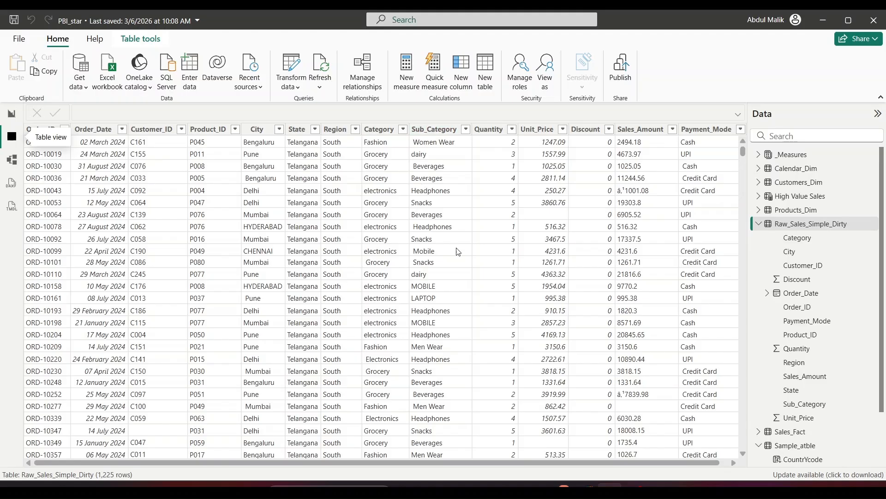
scroll(564, 463, right, 1)
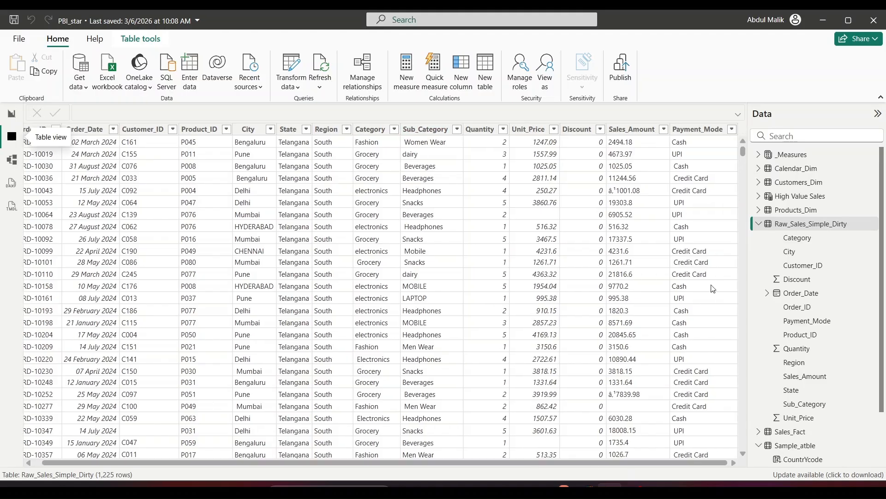
right_click(689, 133)
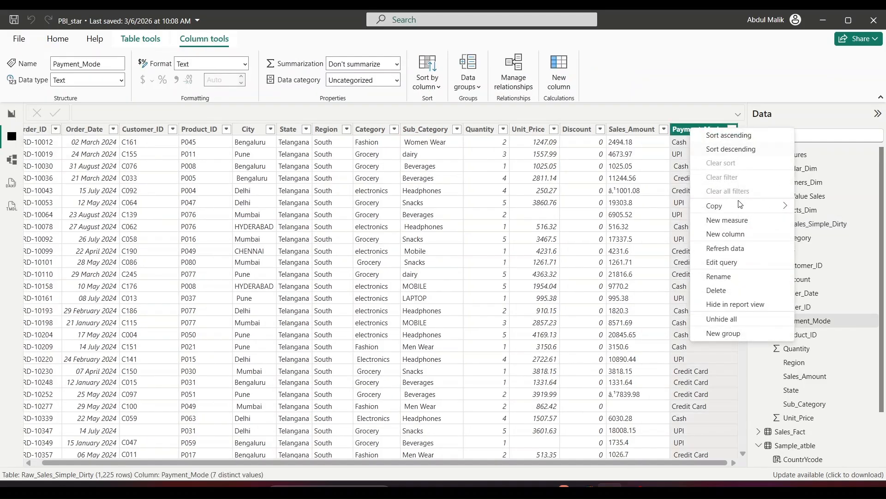
click(742, 235)
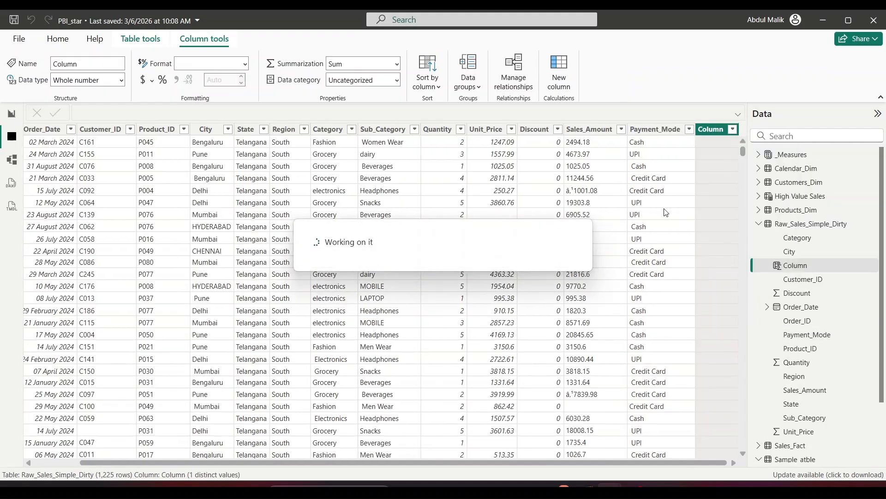
text(C)
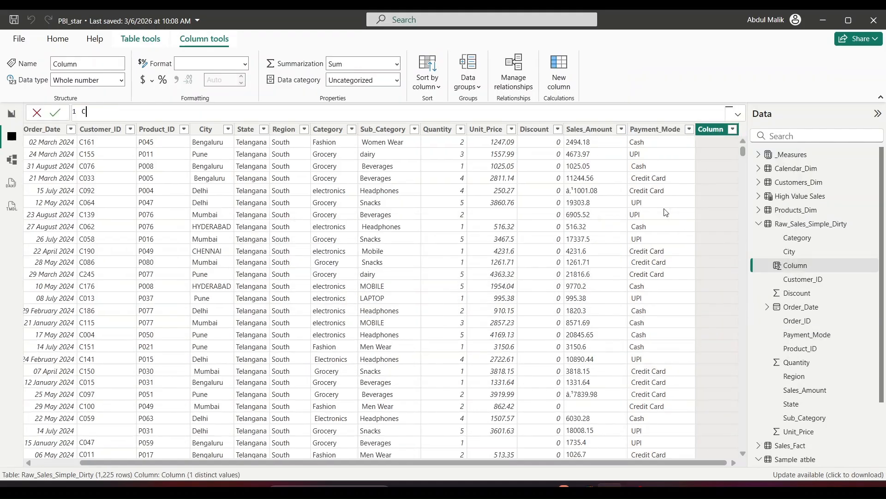
text(leane)
text(d_sub_Category = )
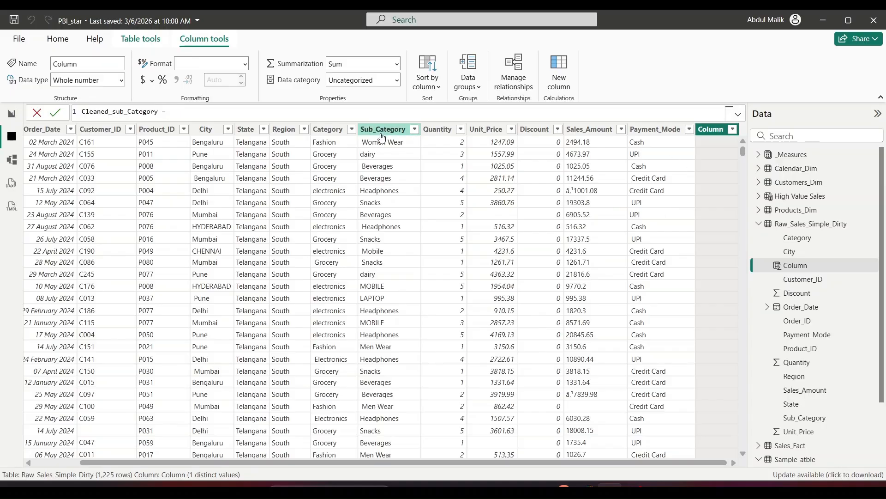
Define the Cleaned_sub_Category column as TRIM(Raw_Sales_Simple_Dirty[Sub_Category])
text(trim)
key(Tab)
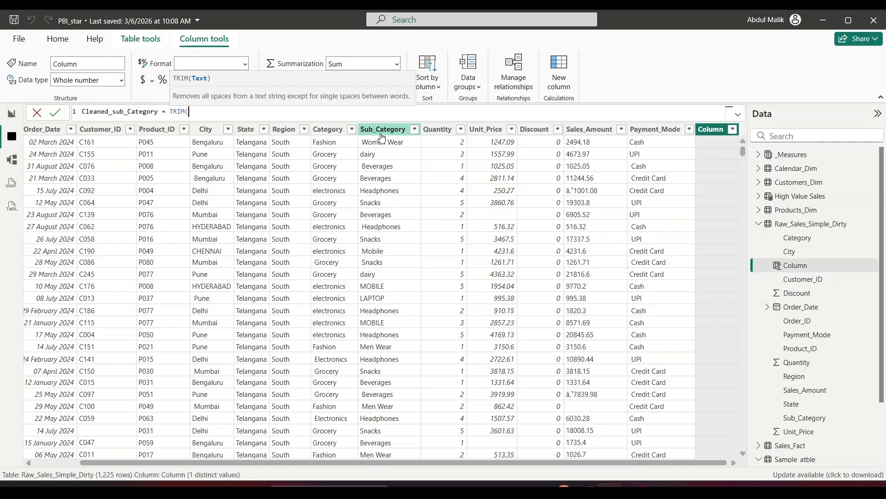
text(sales)
key(Up)
key(Up)
key(Up)
key(Up)
key(Down)
key(Down)
key(Down)
key(Down)
key(Down)
key(Down)
key(Tab)
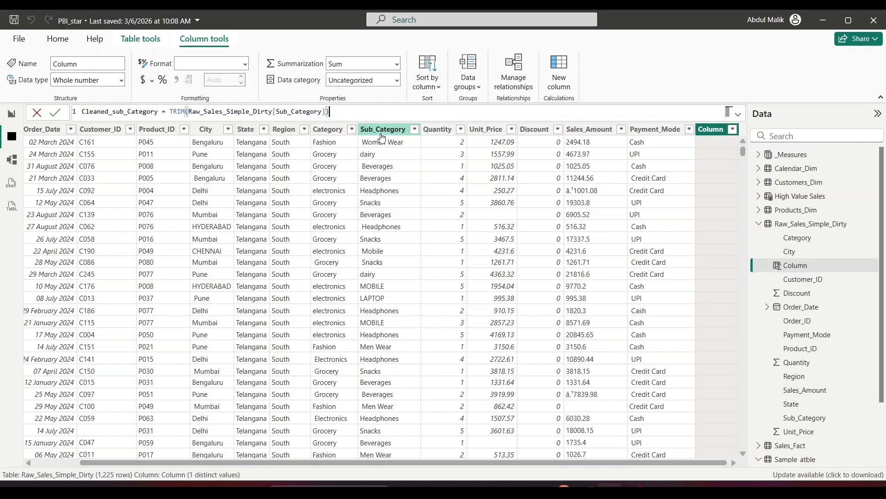
text())
key(Return)
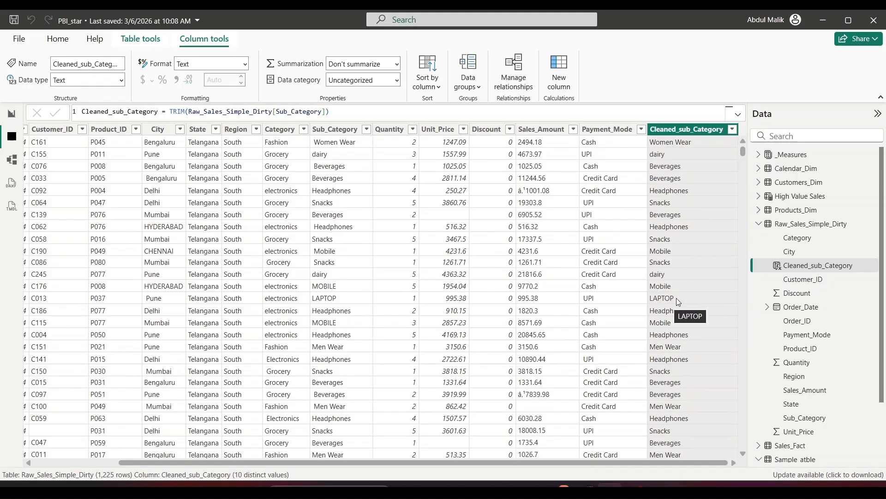
Review the TRIM formula and compare the Cleaned_sub_Category values with the original Sub_Category values
double_click(189, 111)
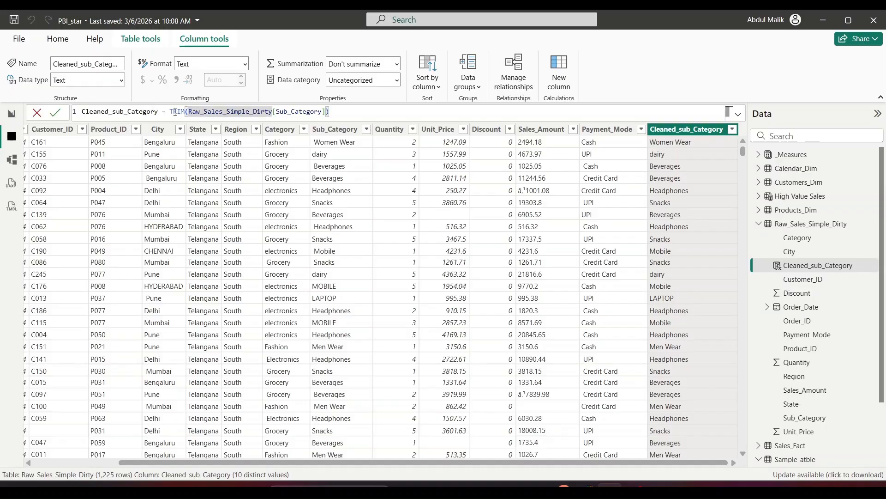
double_click(169, 112)
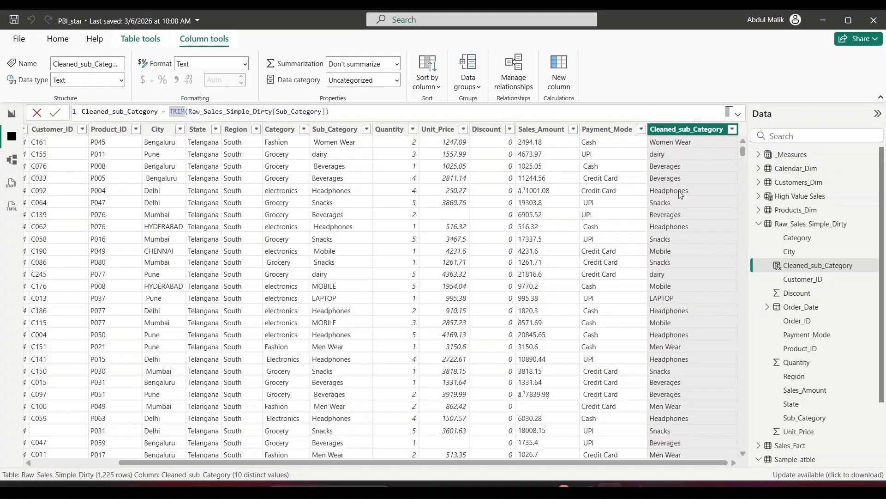
scroll(678, 194, down, 12)
scroll(677, 190, down, 5)
right_click(692, 131)
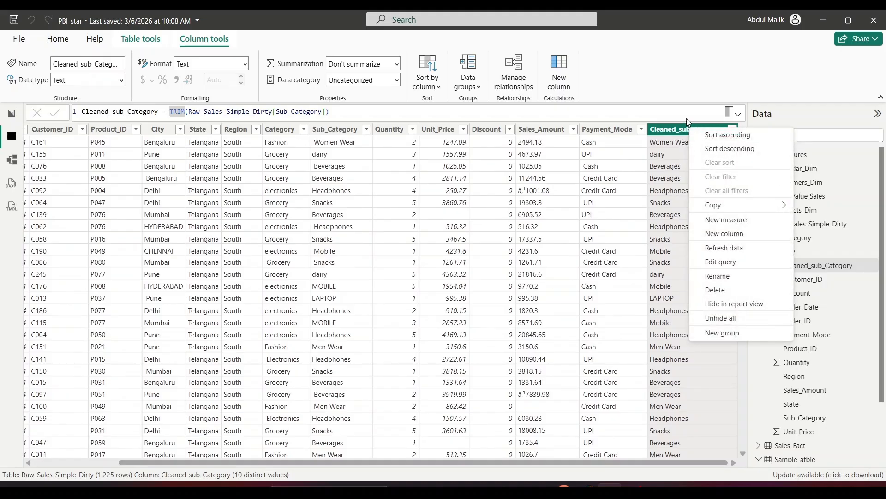
click(647, 85)
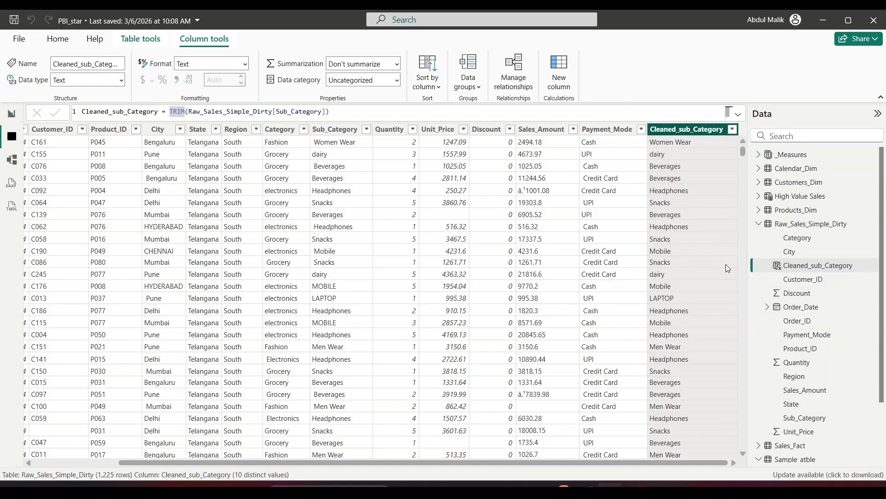
Switch to Measures vs Dax.pdf and read the REPLACE function's description, syntax arguments and example
click(12, 114)
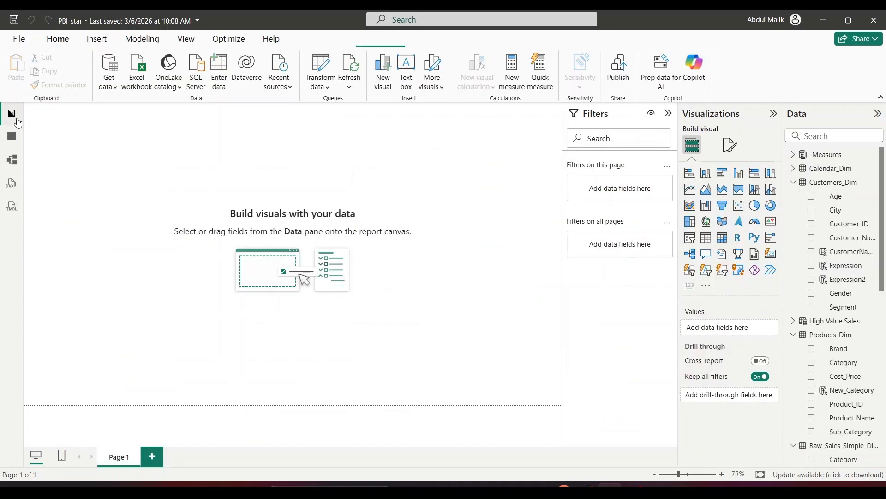
key(alt+Tab)
key(alt+Tab)
key(alt+Tab)
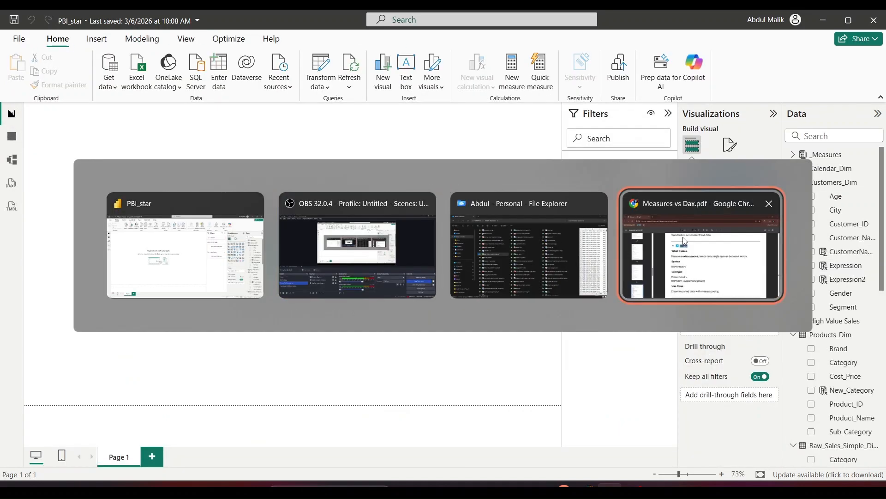
scroll(405, 279, down, 5)
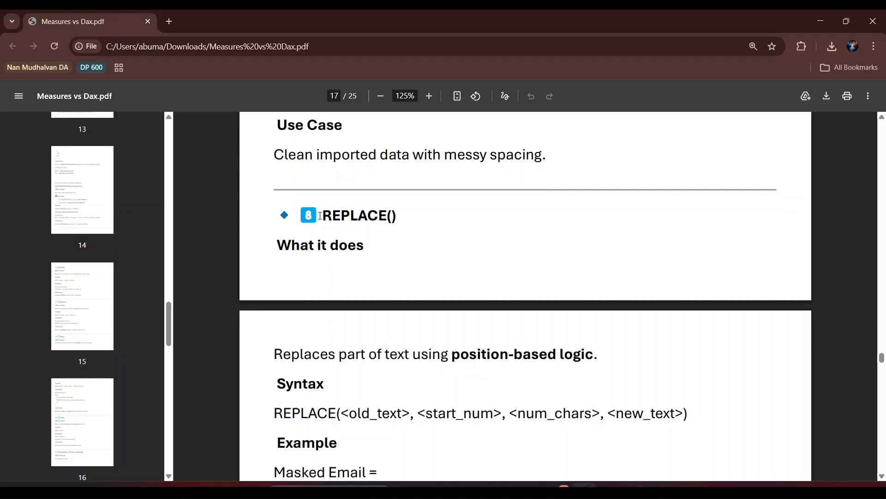
drag(326, 216, 398, 216)
scroll(417, 228, down, 4)
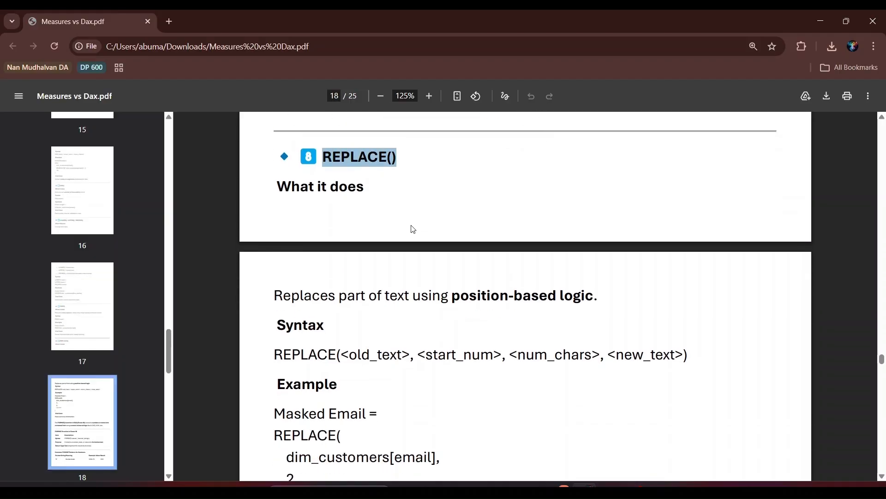
drag(341, 241, 603, 240)
click(525, 251)
click(645, 242)
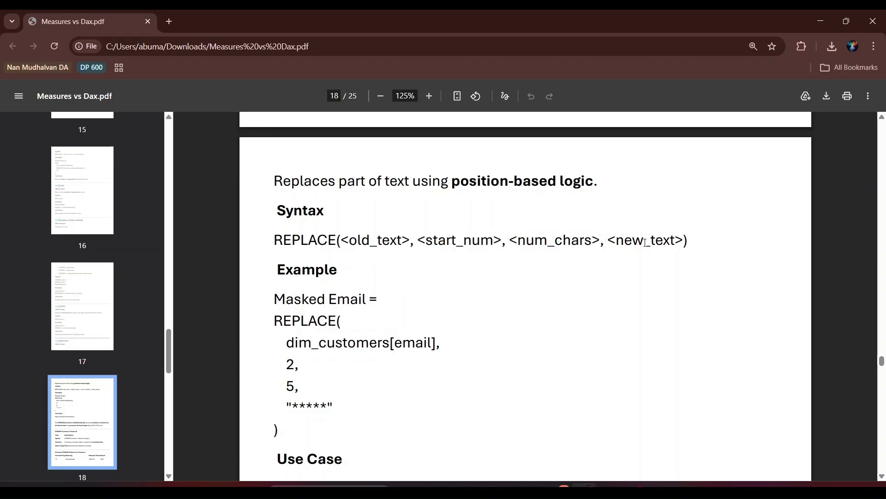
Return to Power BI Desktop, insert another calculated column in Raw_Sales_Simple_Dirty and bring Order_ID back into view
key(alt+Tab)
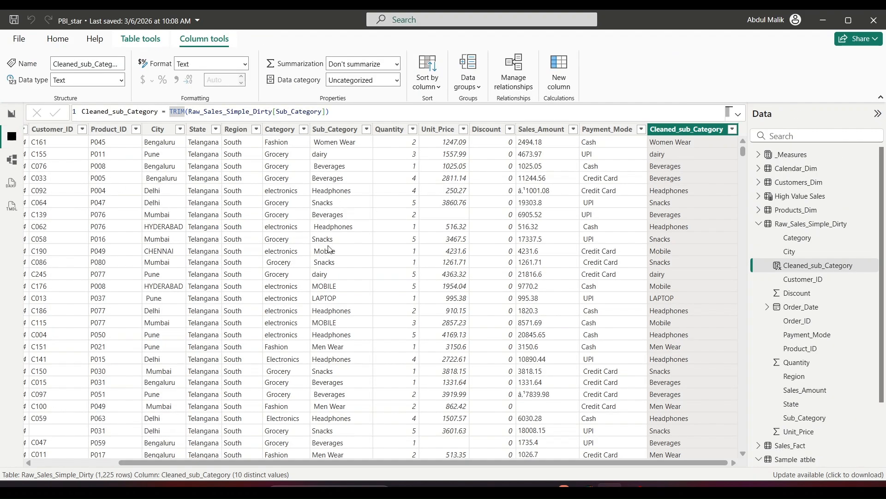
drag(414, 462, 305, 464)
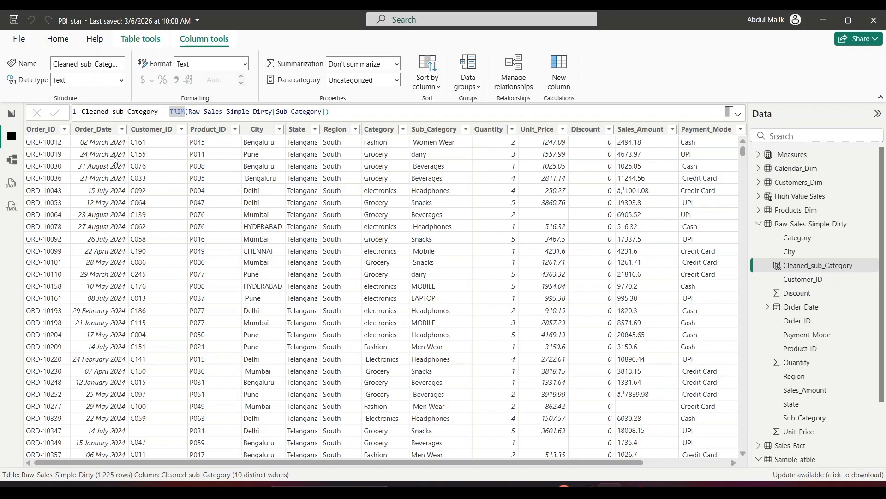
right_click(425, 124)
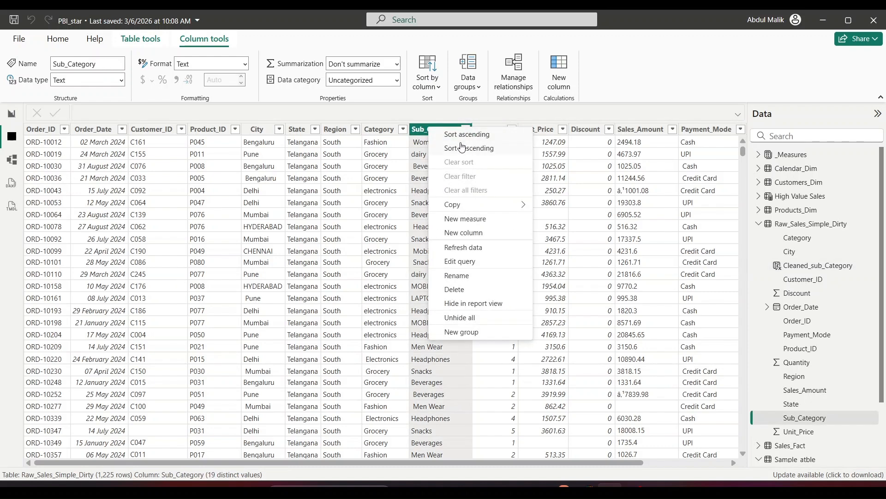
click(494, 232)
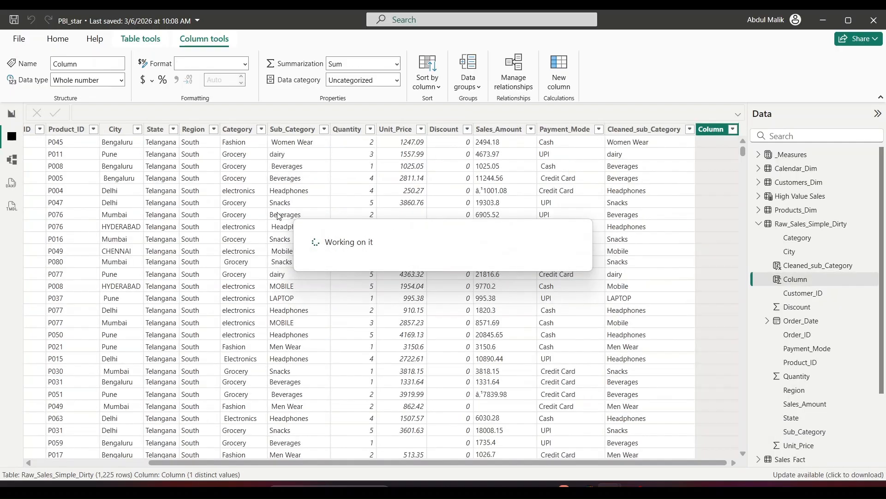
drag(501, 462, 221, 464)
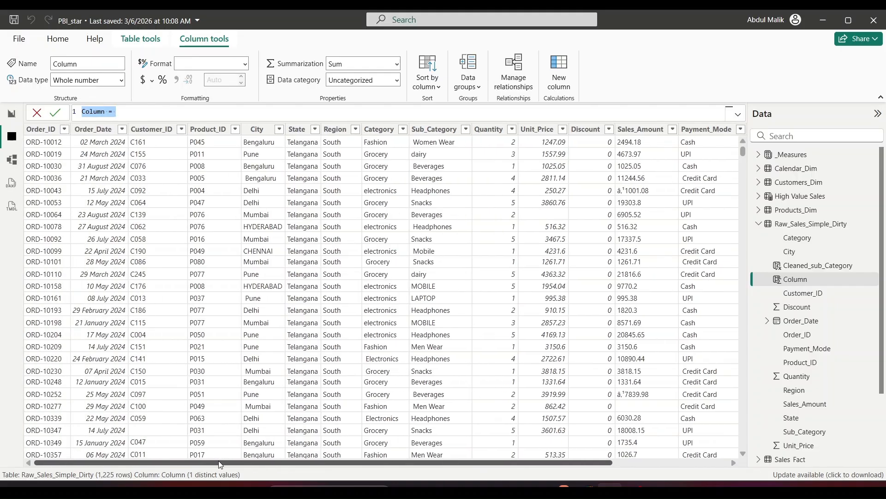
Define the new column as New_order_id = REPLACE(Raw_Sales_Simple_Dirty[Order_ID],1,3,"ORE") and check its rows
key(BackSpace)
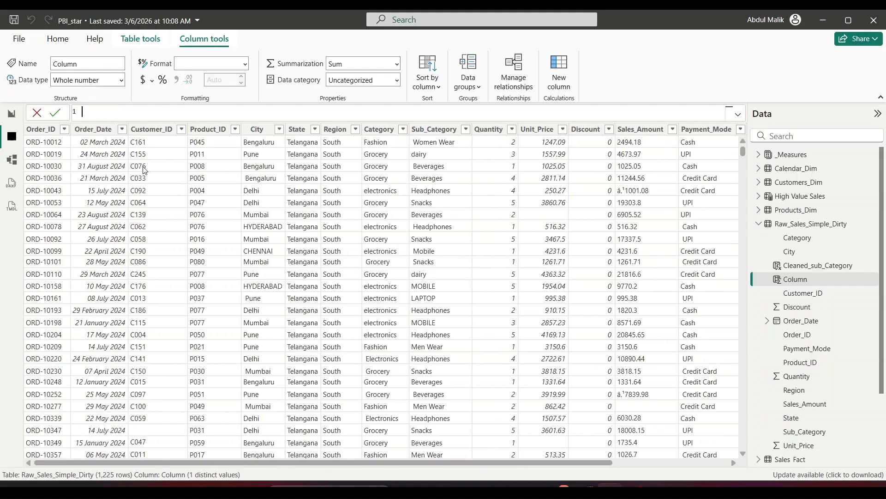
text(New_order_id = REPLACE()
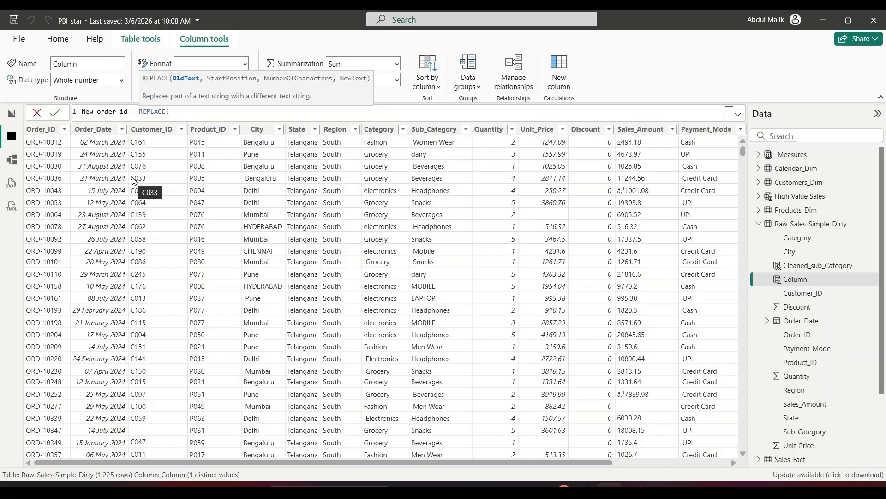
text(order)
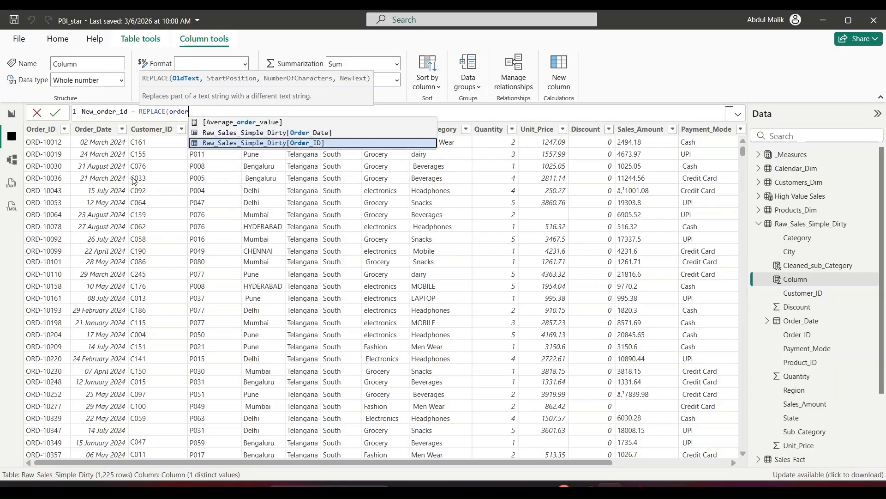
key(Tab)
text(,)
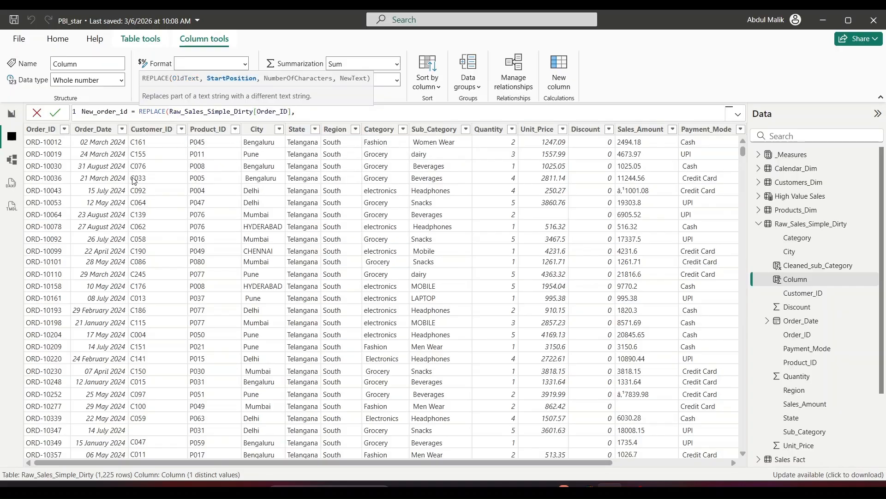
text(1,3,"ORE)
text())
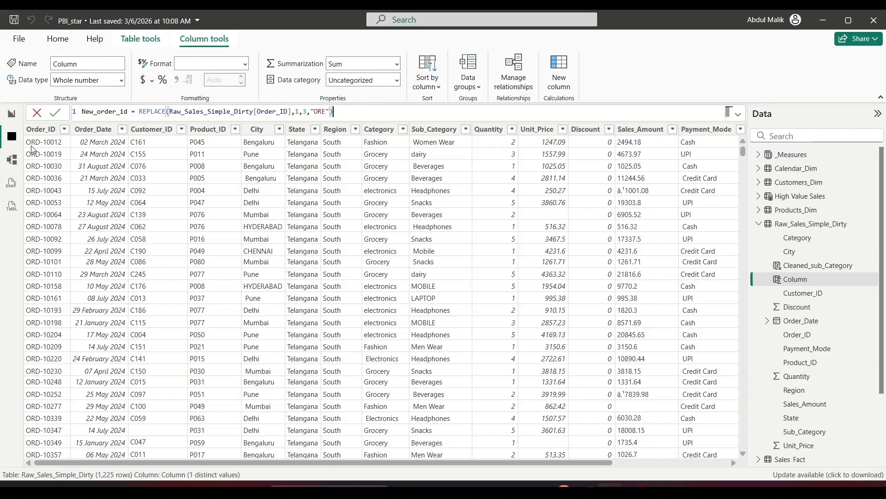
click(55, 113)
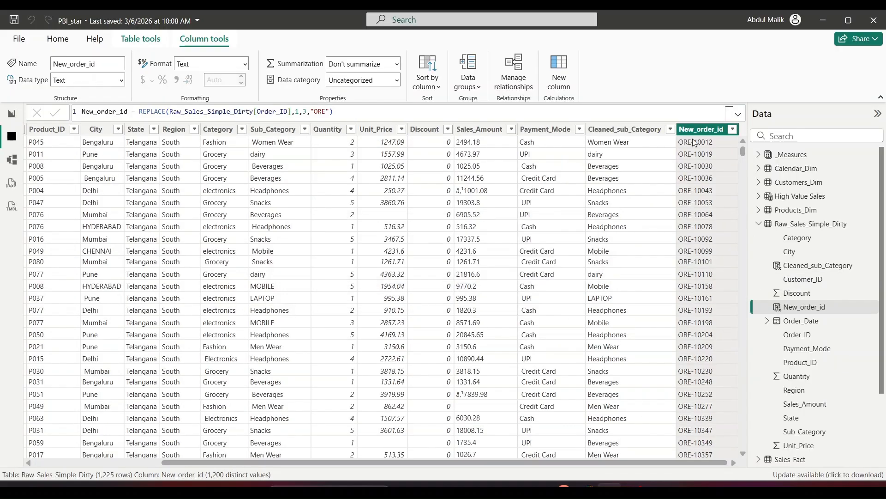
scroll(699, 205, down, 3)
scroll(707, 222, up, 3)
Switch to Measures vs Dax.pdf and read the FORMAT function's description, including conversion to formatted text and custom format strings
key(alt+Tab)
scroll(358, 255, down, 8)
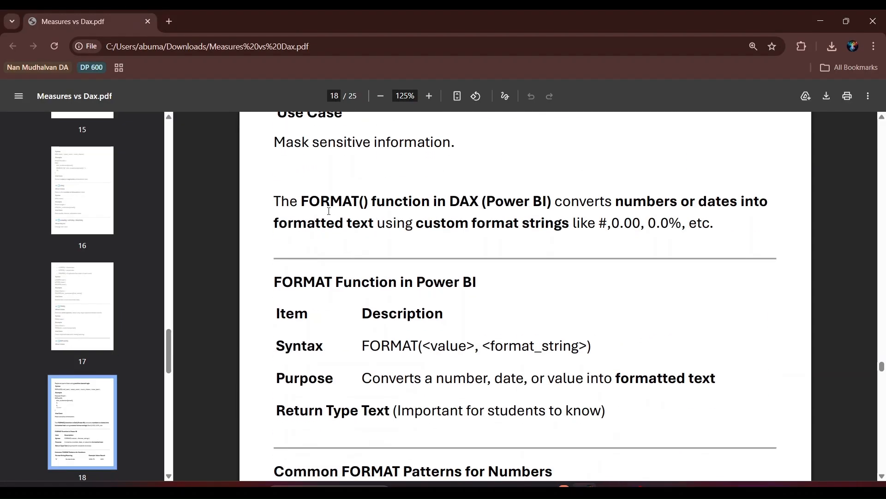
scroll(329, 211, up, 1)
scroll(331, 208, down, 1)
drag(304, 204, 370, 204)
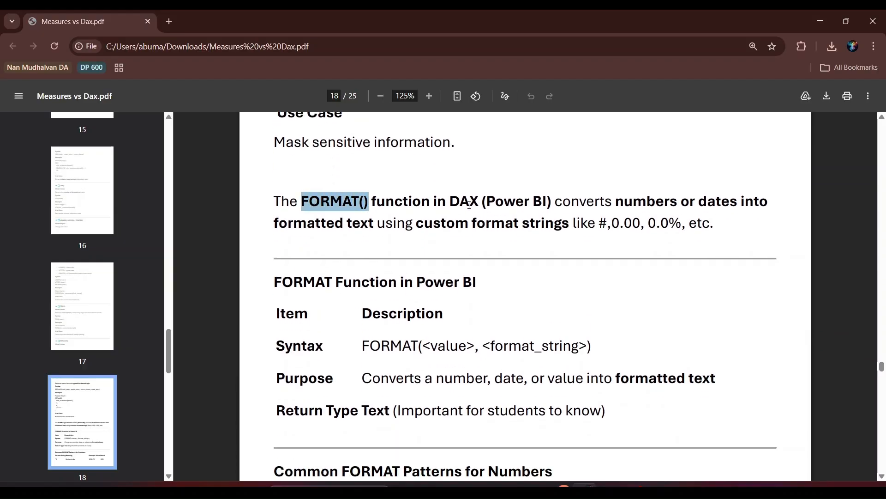
click(641, 205)
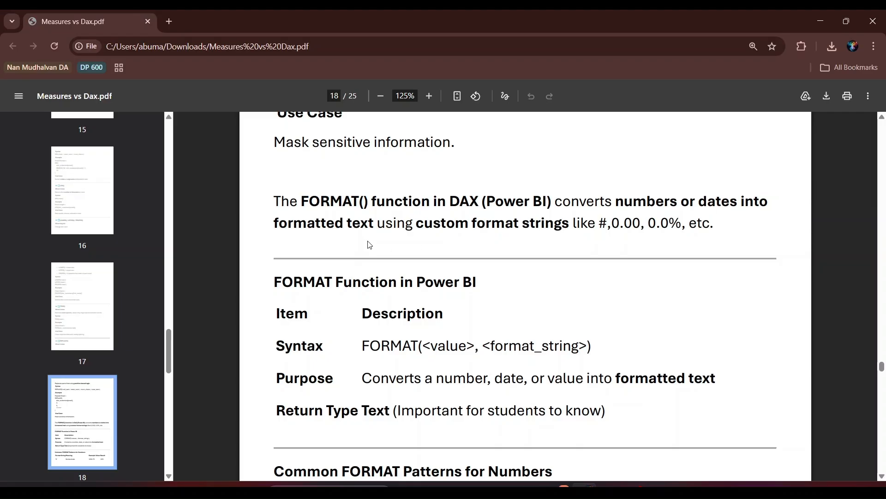
drag(378, 226, 348, 227)
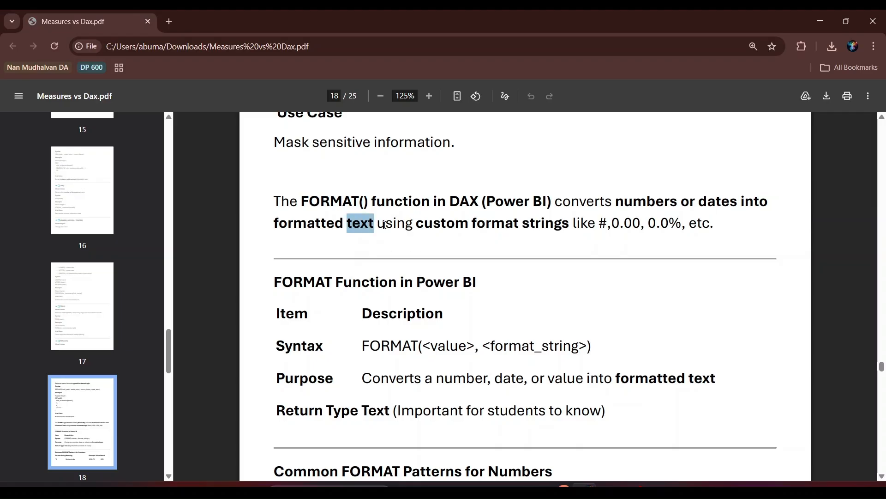
scroll(442, 200, down, 1)
drag(423, 167, 737, 168)
scroll(651, 194, down, 2)
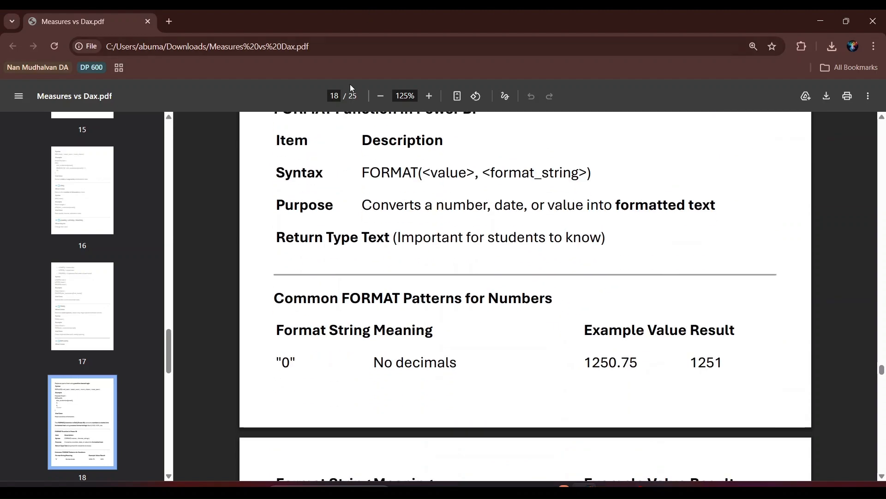
Examine the FORMAT function's syntax arguments, return type and common patterns for numbers in the PDF
scroll(537, 240, up, 1)
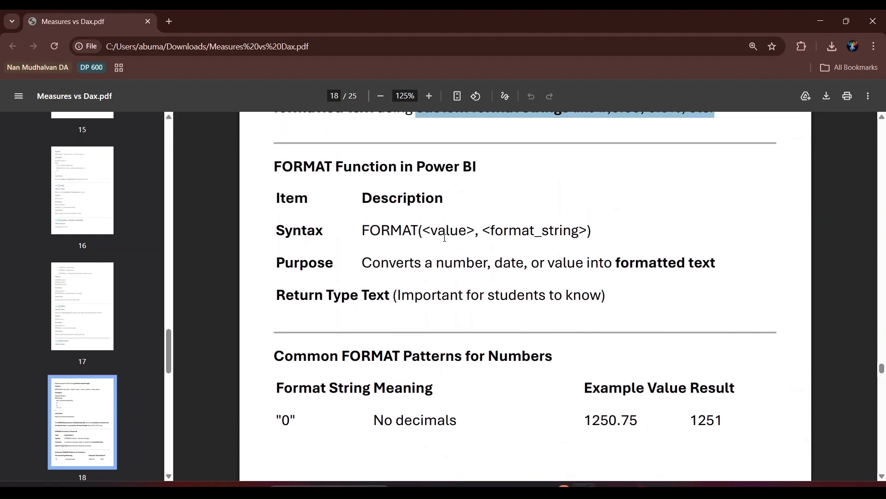
click(417, 228)
drag(424, 228, 593, 229)
click(483, 228)
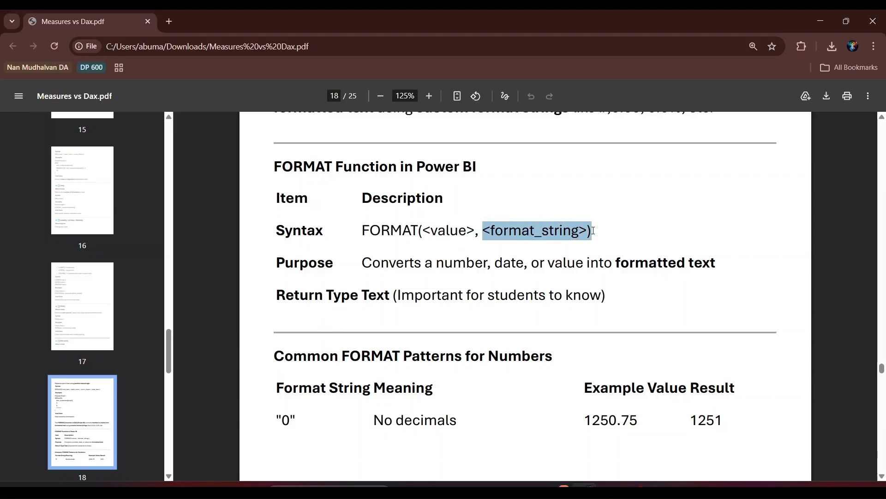
click(608, 200)
scroll(608, 201, down, 4)
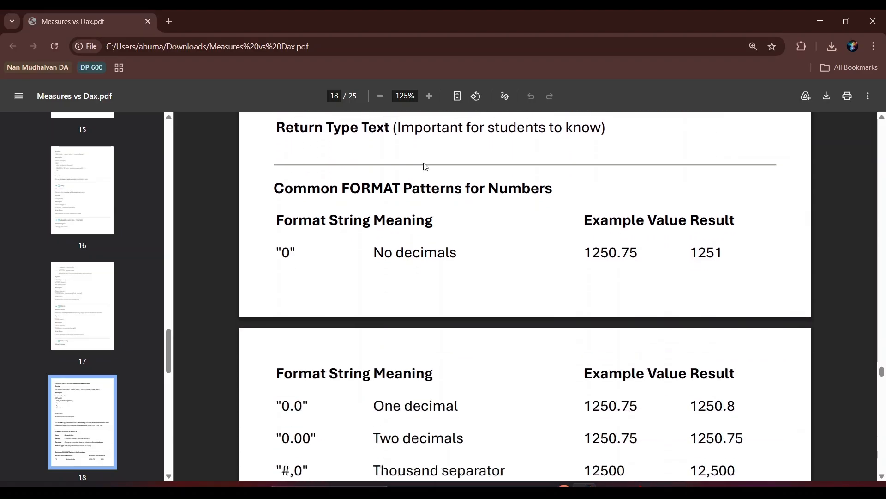
scroll(417, 185, up, 3)
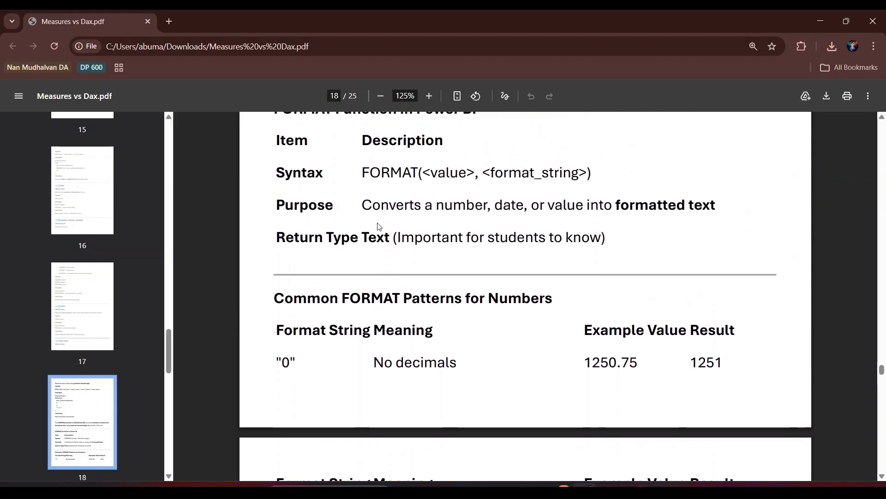
drag(389, 239, 362, 238)
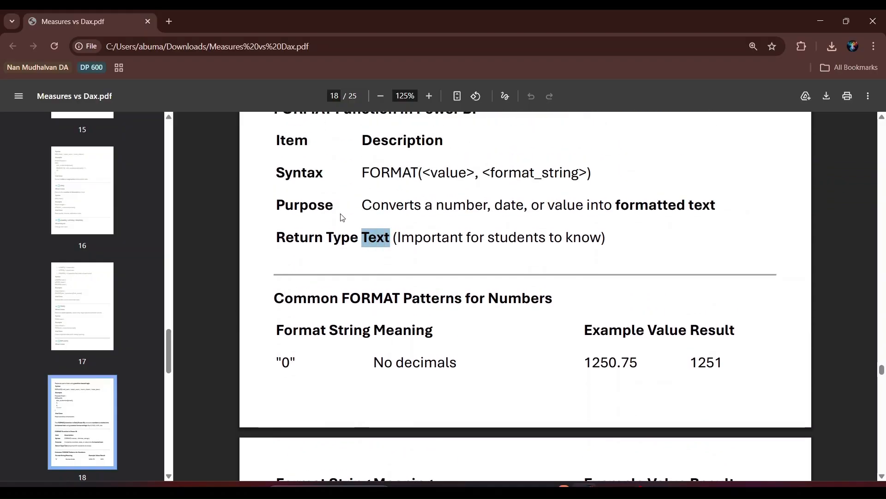
click(392, 236)
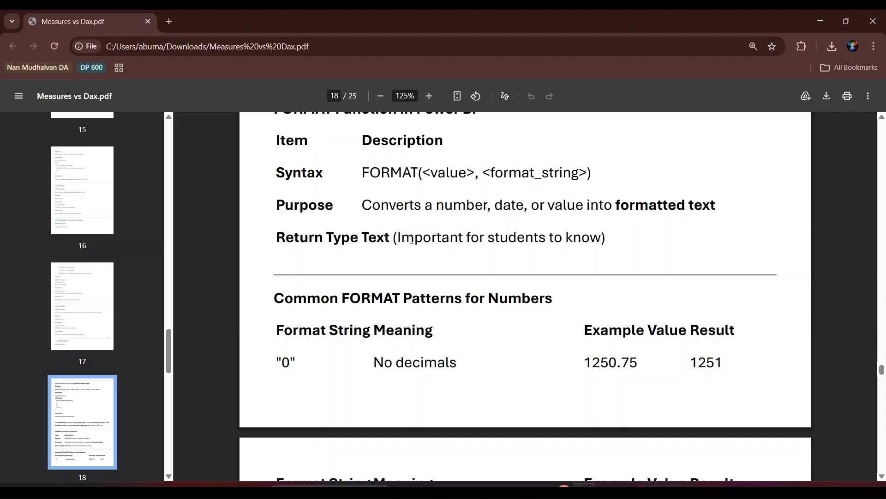
double_click(389, 238)
scroll(434, 208, down, 2)
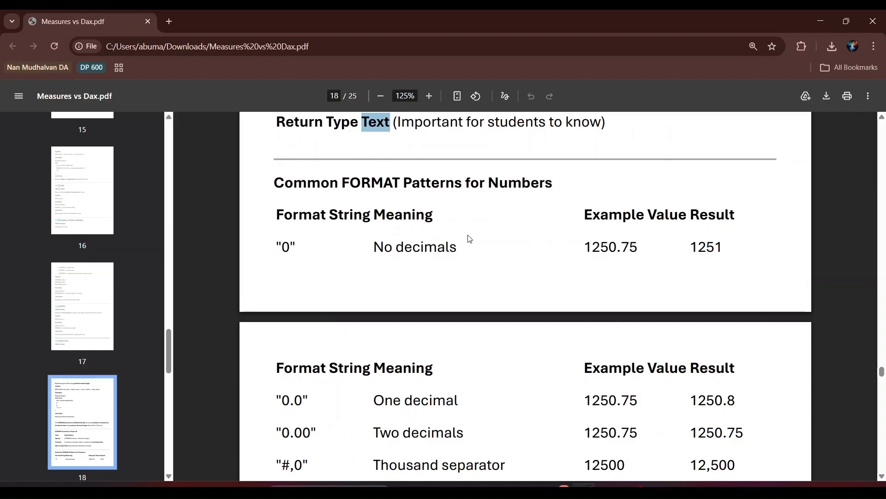
scroll(467, 237, down, 1)
Return to Power BI Desktop, insert a calculated column named FormattedUnit_price in Raw_Sales_Simple_Dirty, and consult the PDF's no-decimals pattern
key(alt+Tab)
click(411, 202)
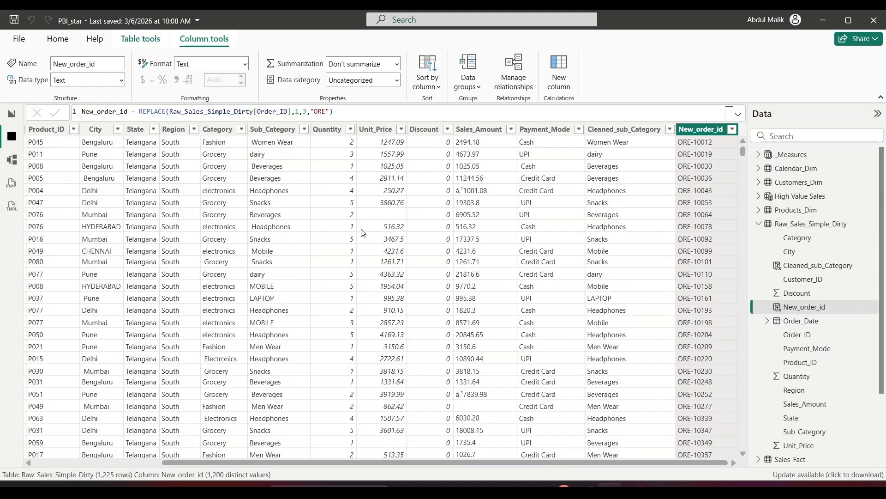
right_click(710, 135)
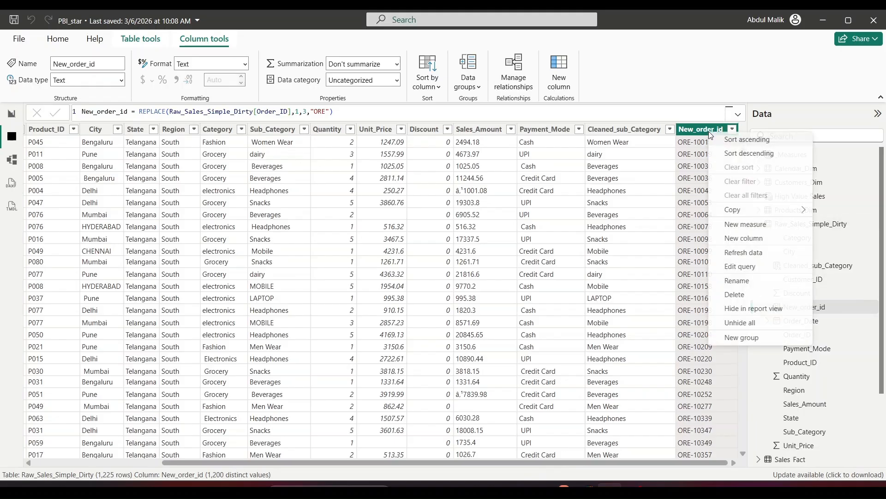
click(787, 240)
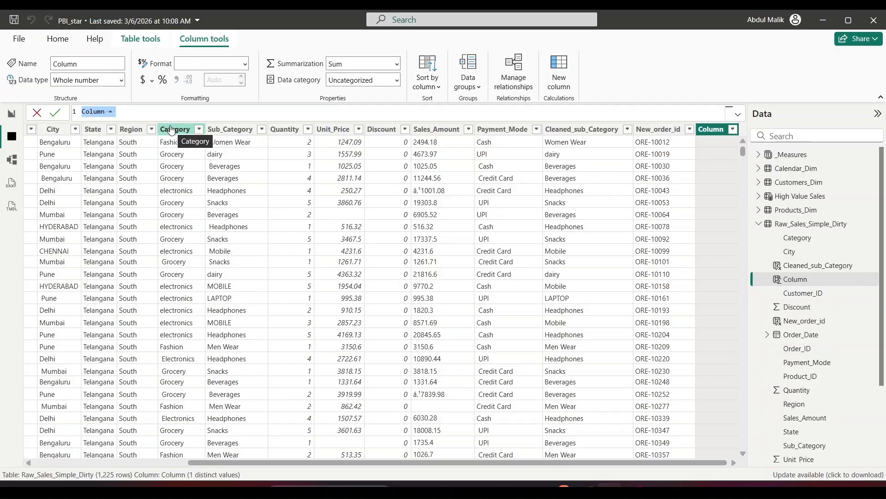
key(BackSpace)
text(FormattedUnit_price)
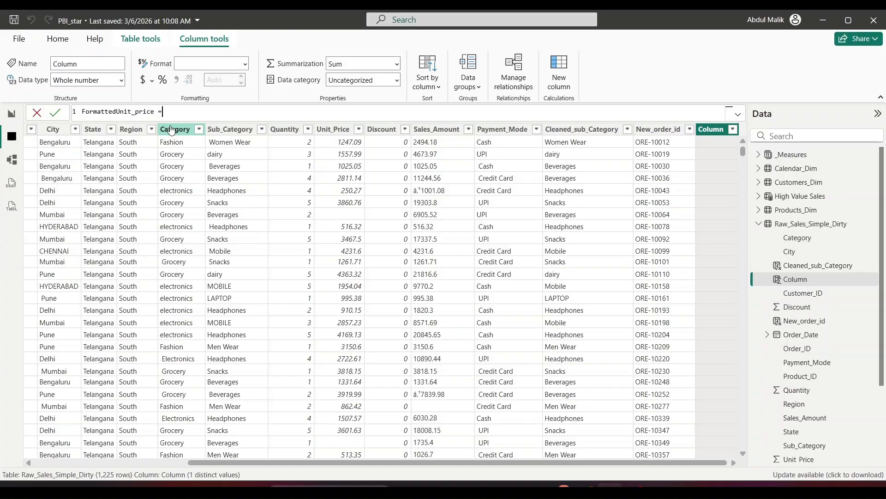
key(alt+Tab)
scroll(313, 223, down, 3)
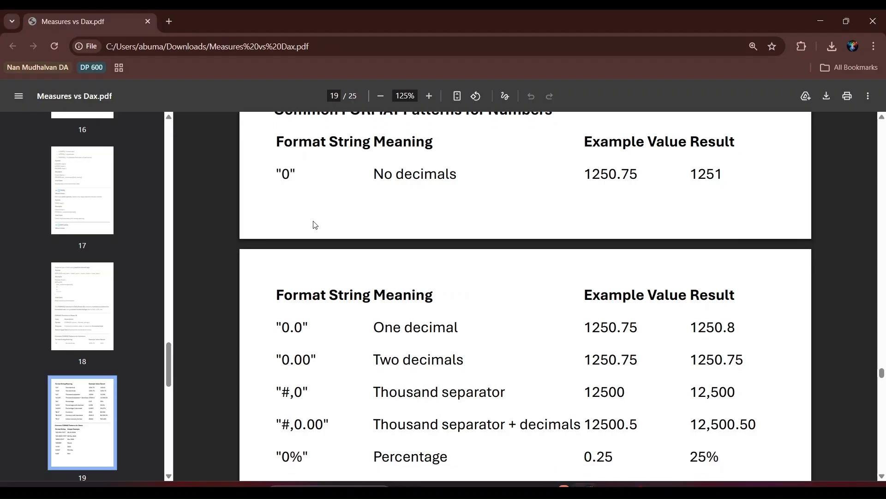
scroll(336, 242, up, 3)
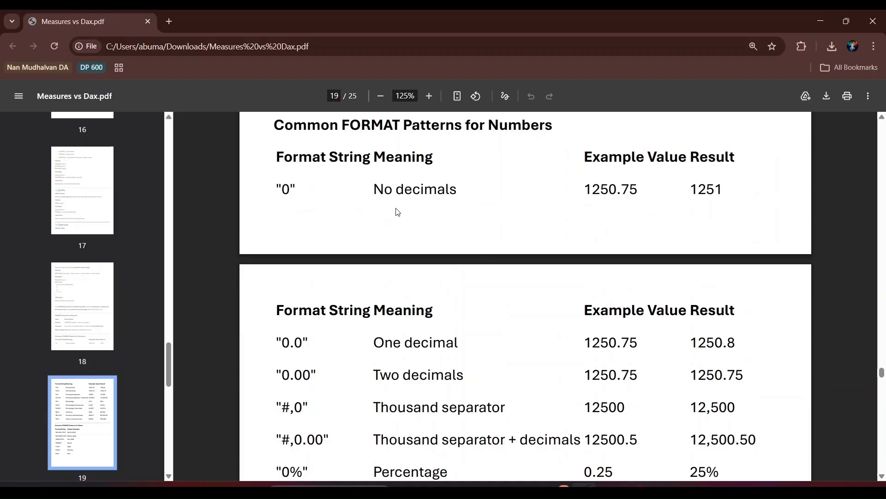
key(alt+Tab)
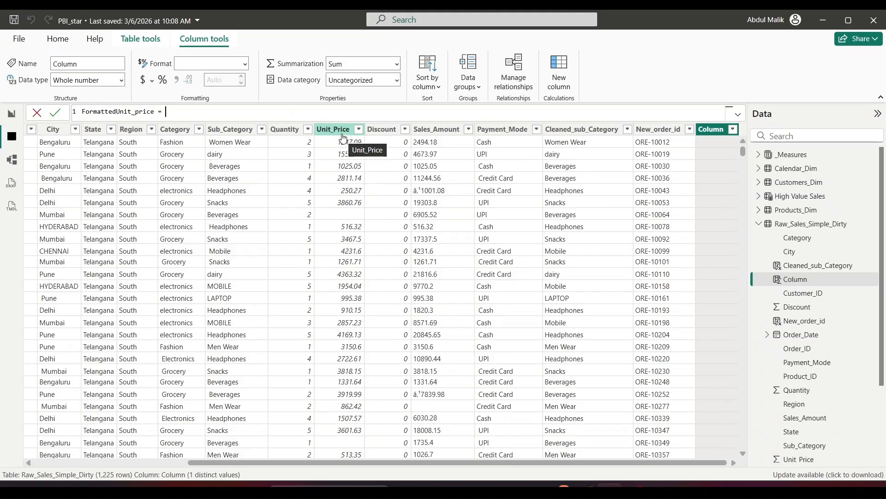
Complete and commit the column formula as FORMAT(Raw_Sales_Simple_Dirty[Unit_Price],"0"), checking the format string against the PDF
text(FORMAT()
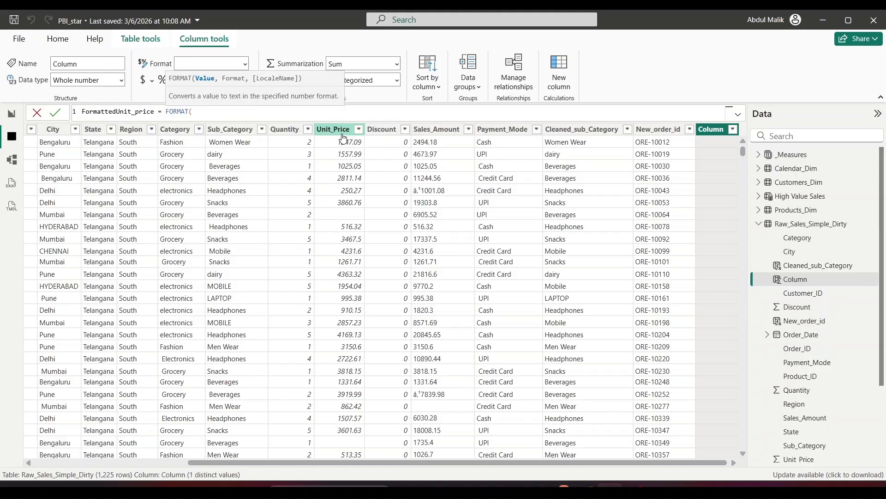
text(unit)
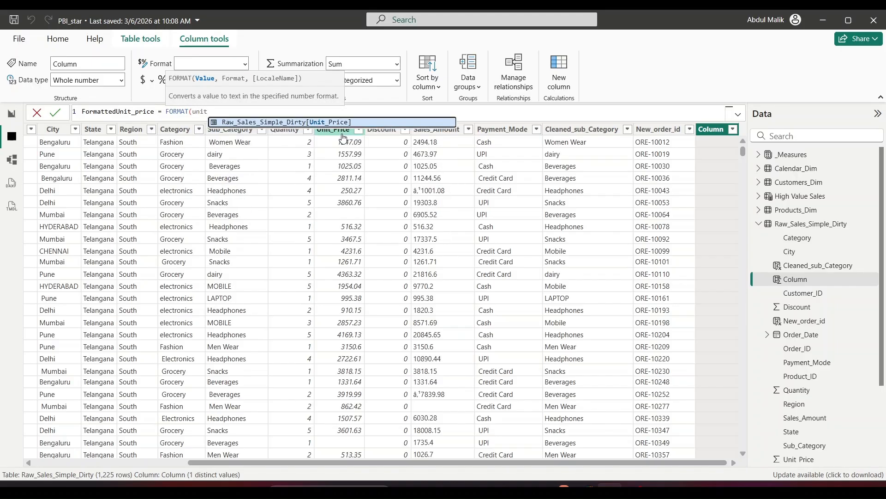
key(Tab)
text(,)
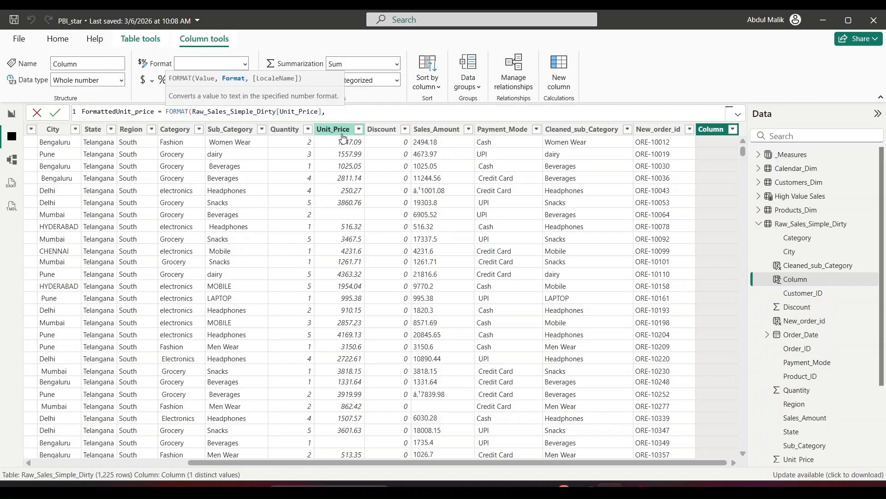
key(alt+Tab)
key(alt+Tab)
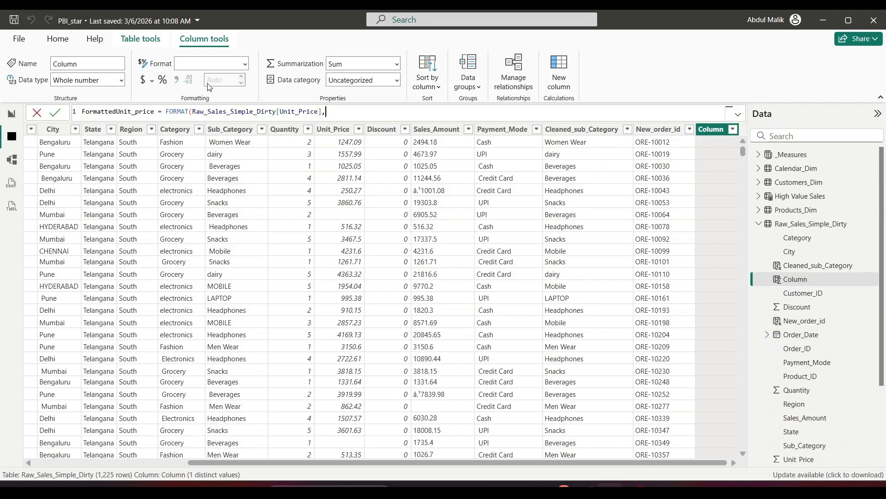
key(alt+Tab)
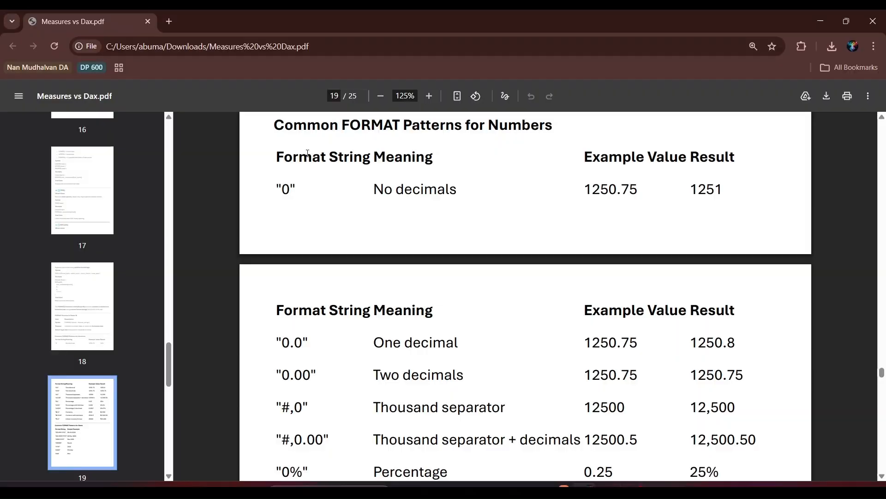
key(alt+Tab)
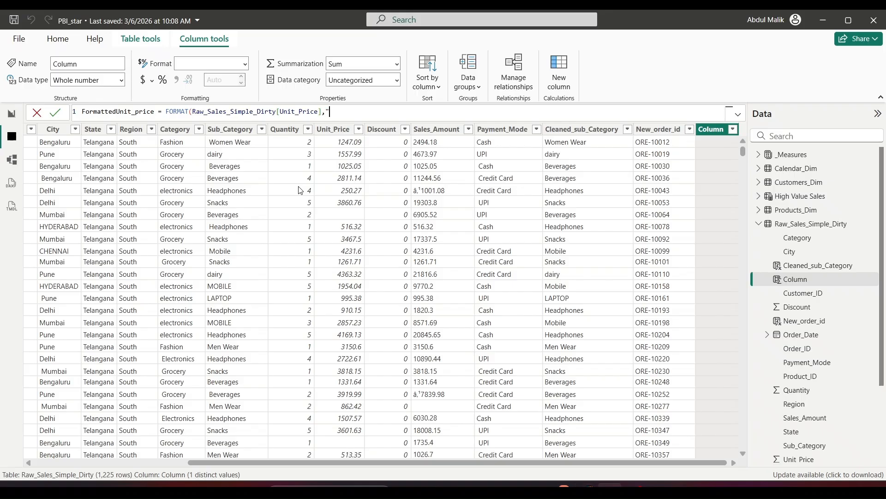
text("))
click(55, 113)
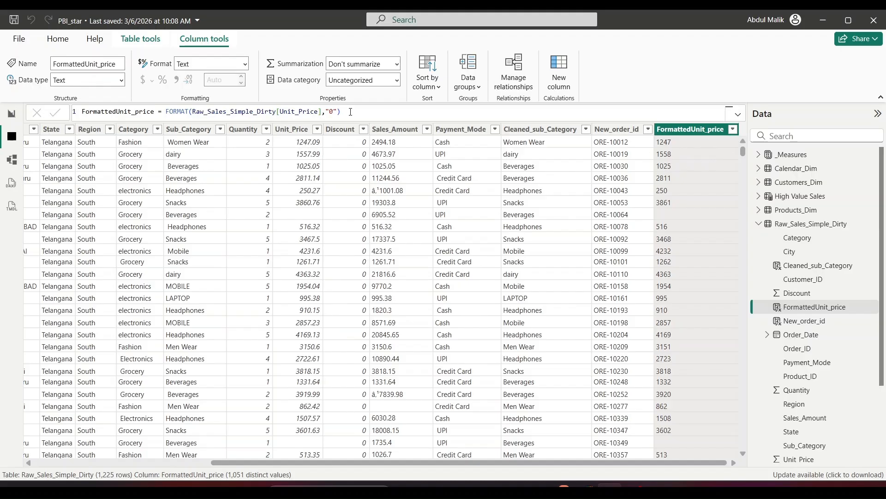
Change the FormattedUnit_price format string to the one-decimal pattern "0.0", comparing it with the PDF's example
click(338, 113)
key(alt+Tab)
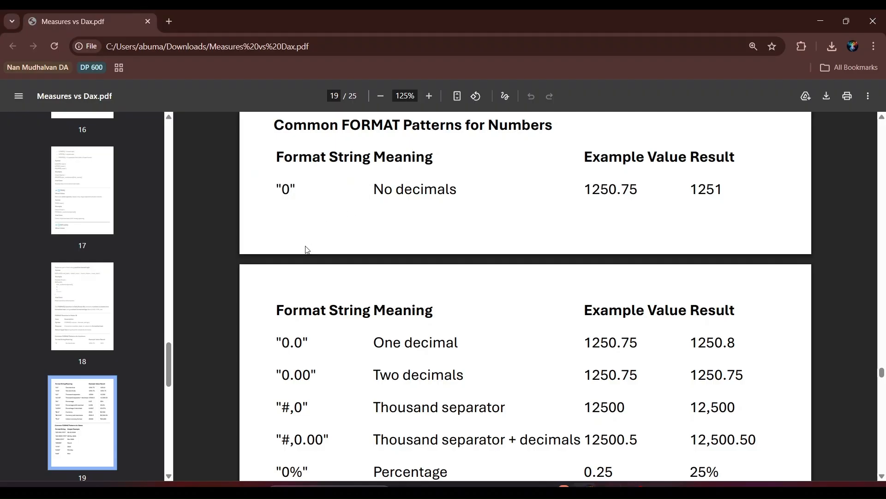
key(alt+Tab)
text(.0)
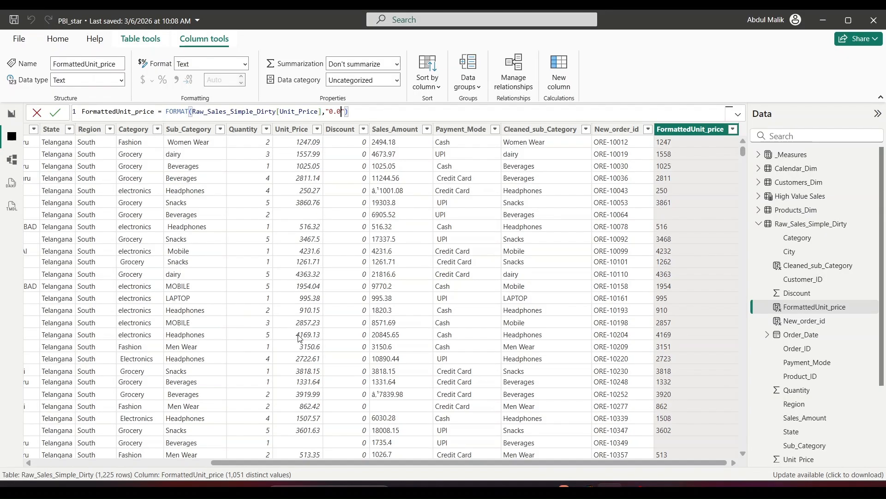
key(alt+Tab)
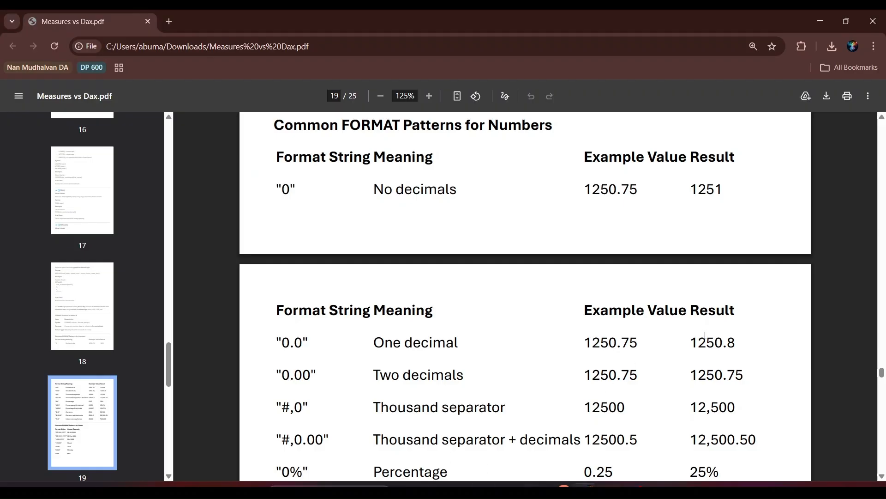
key(alt+Tab)
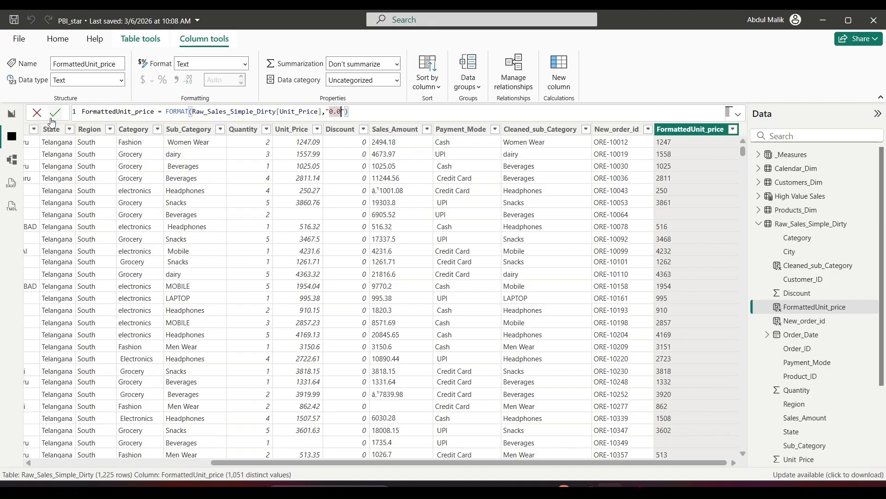
Consult the PDF's number patterns, then change the FormattedUnit_price format string to the thousand-separator pattern "#,0" and commit it
click(341, 112)
key(alt+Tab)
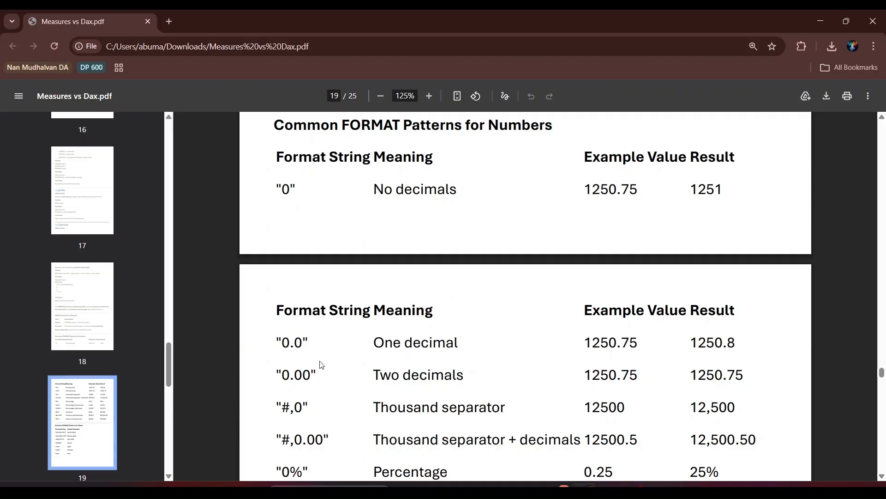
scroll(377, 316, down, 1)
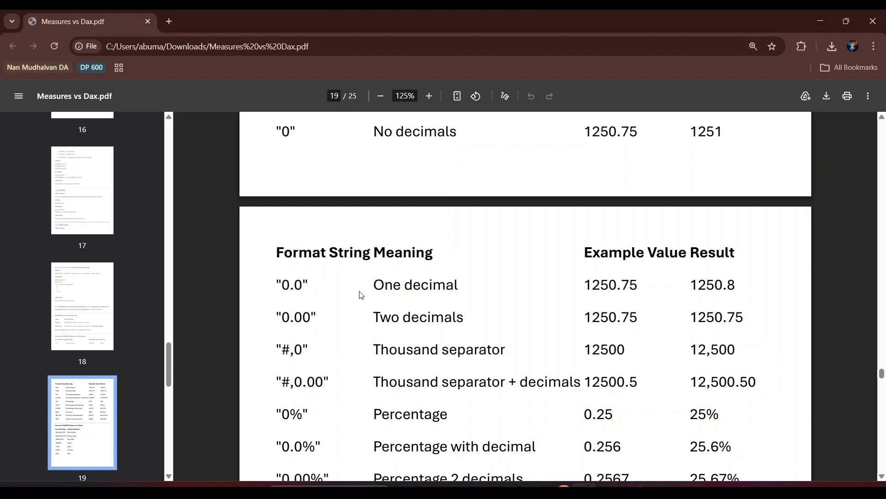
key(alt+Tab)
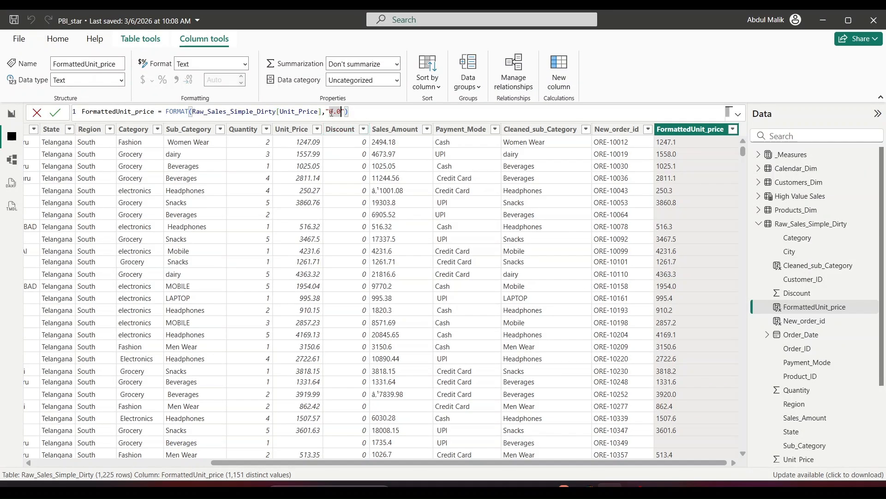
text(#,)
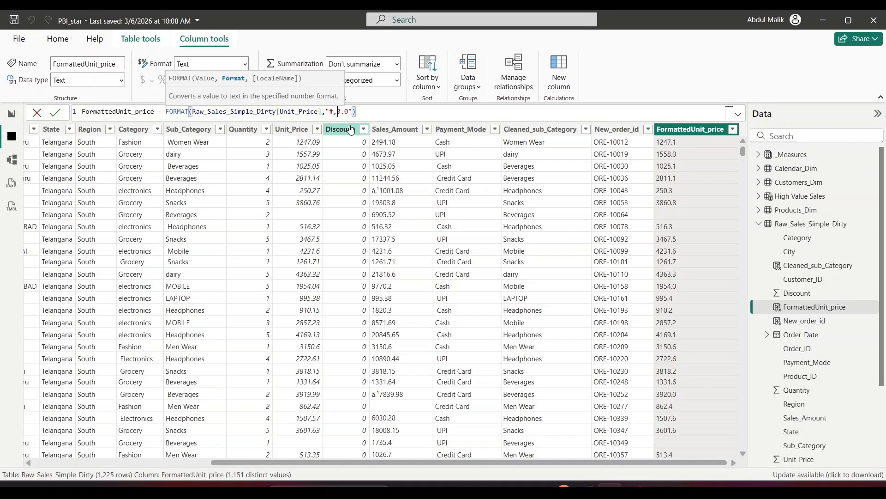
key(alt+Tab)
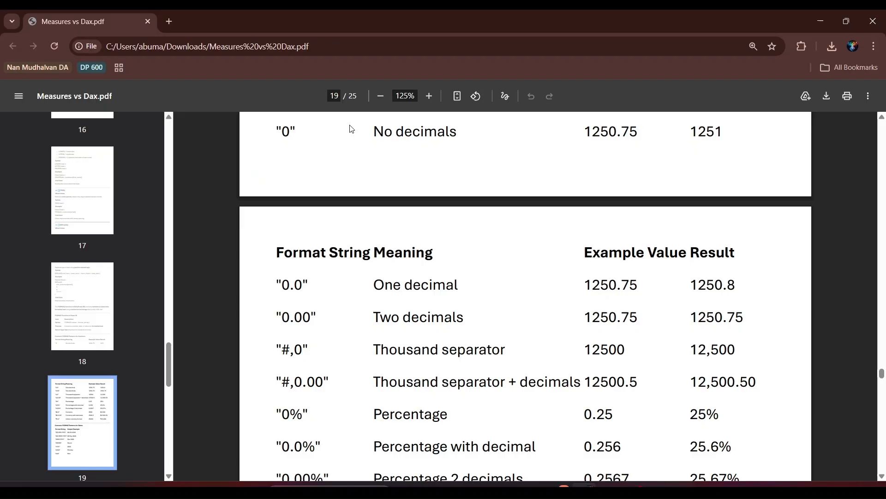
key(alt+Tab)
text(,)
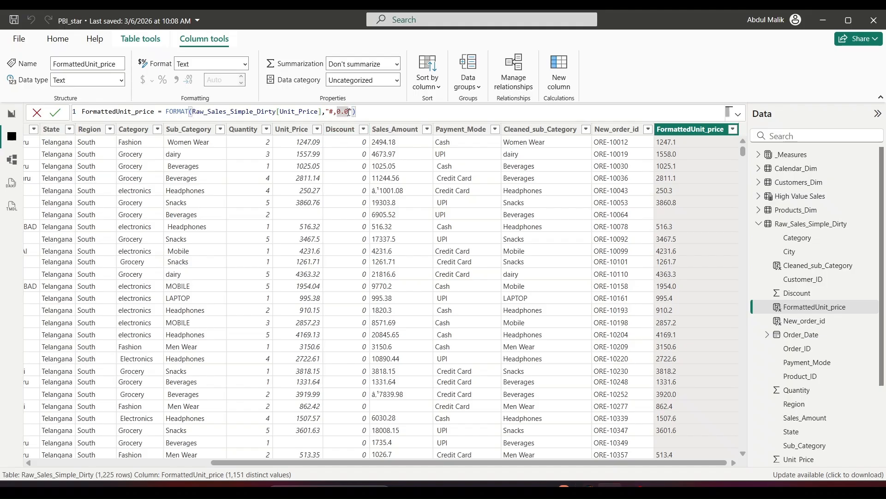
key(BackSpace)
text(0)
click(56, 116)
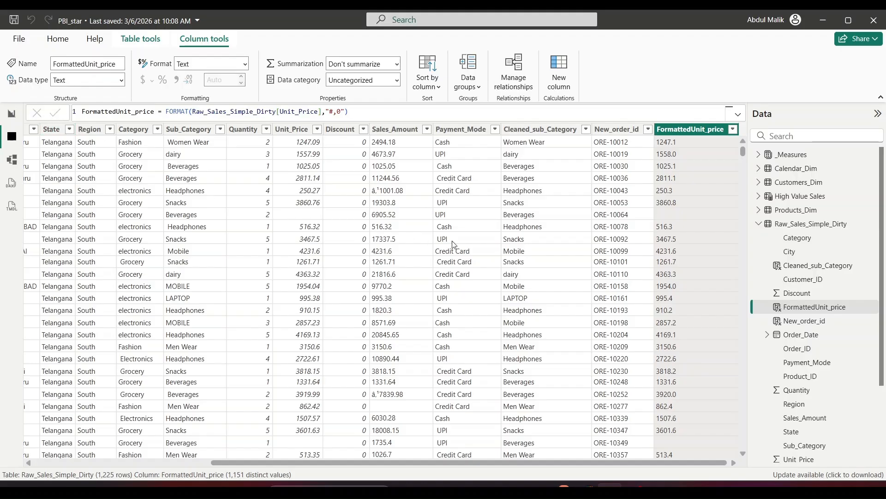
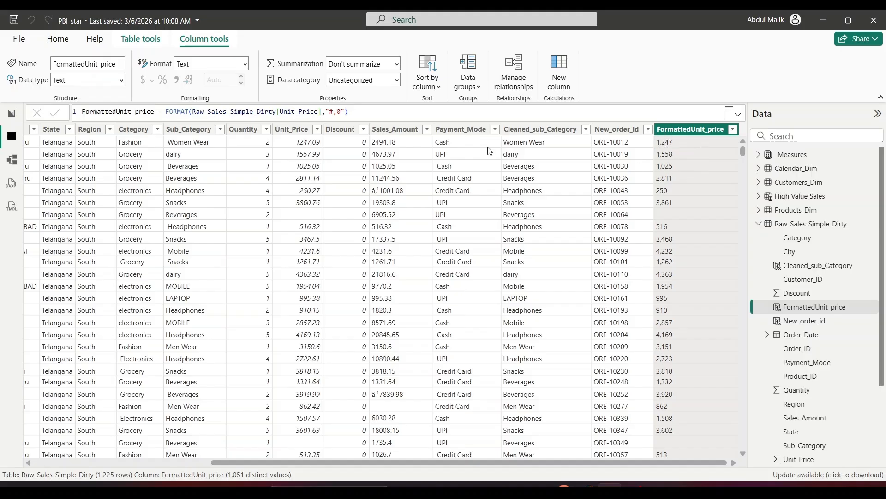
Extend the FormattedUnit_price format string to "#,0.0" for a thousand separator with one decimal, and commit the formula
click(343, 112)
text(.0)
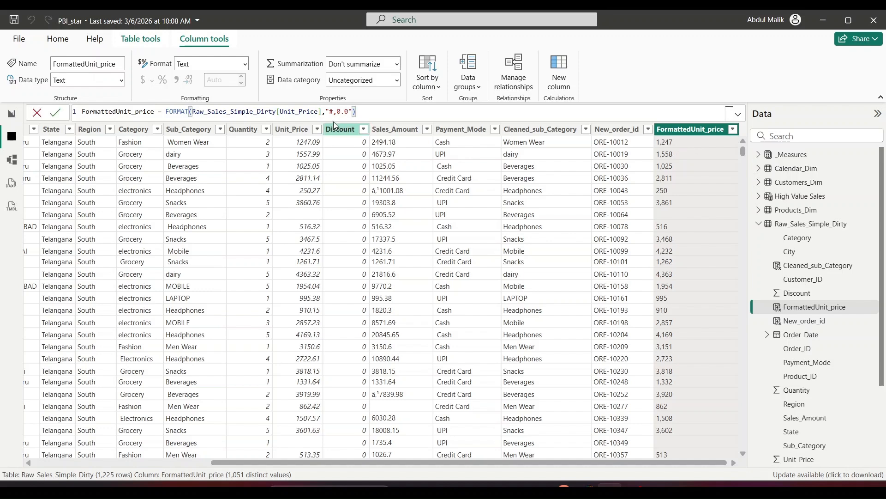
click(54, 114)
key(Return)
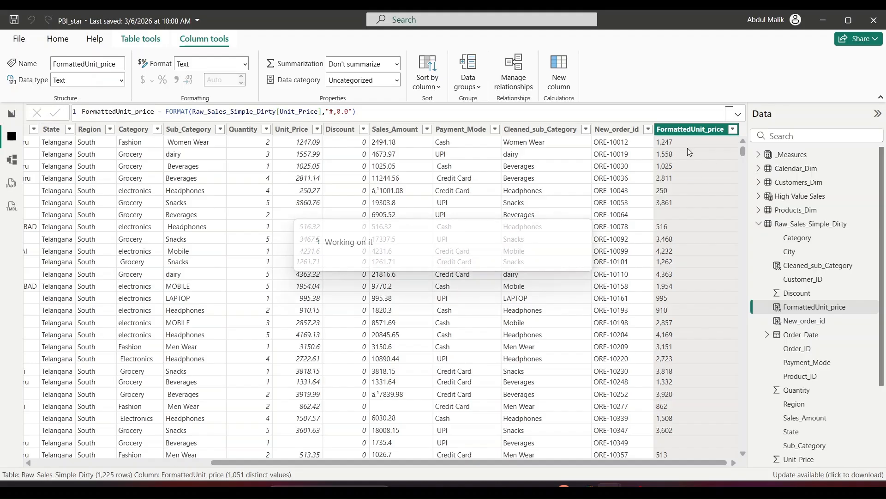
Check the percentage patterns in the PDF and change the FormattedUnit_price format string to "0.0%", committing the formula
click(352, 114)
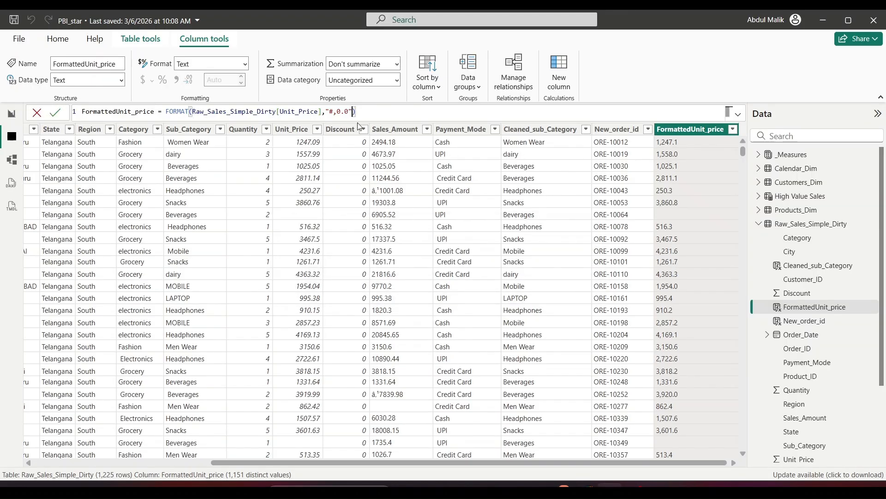
key(alt+Tab)
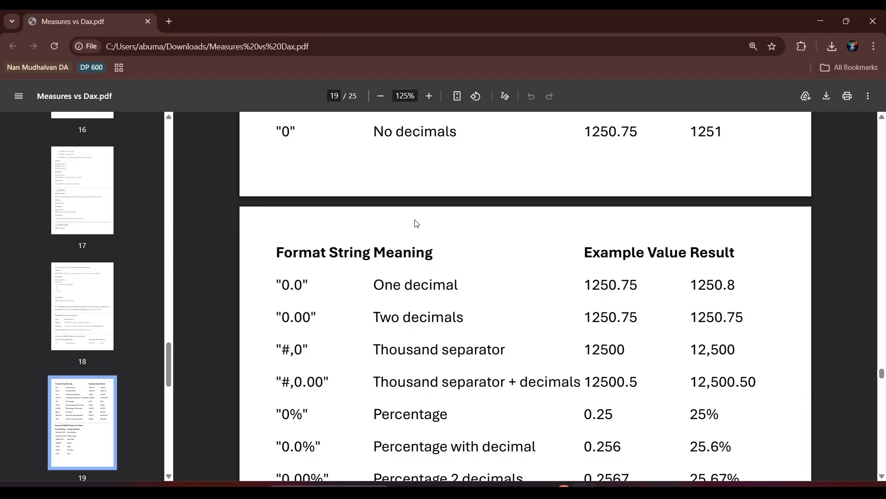
scroll(340, 305, down, 2)
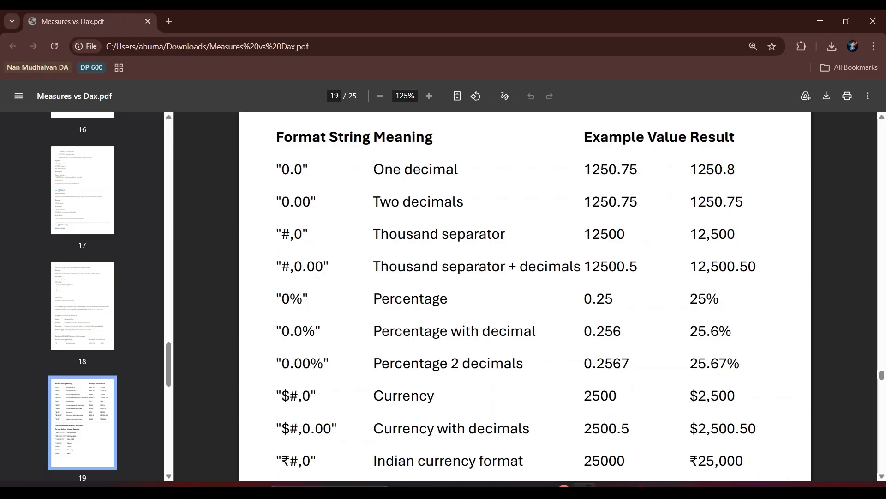
scroll(318, 274, down, 1)
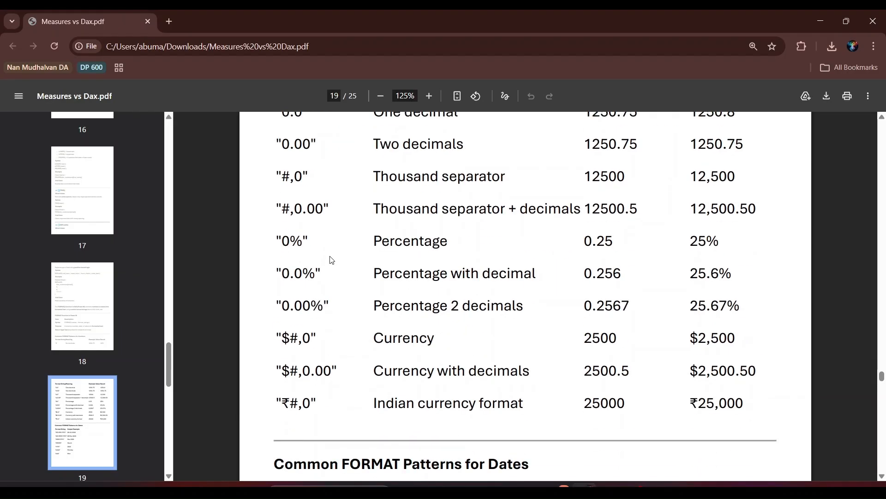
key(alt+Tab)
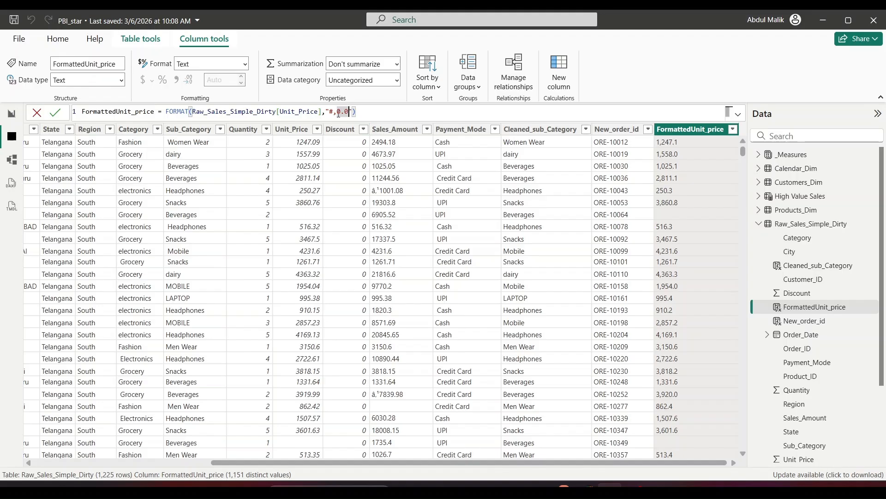
key(BackSpace)
key(BackSpace)
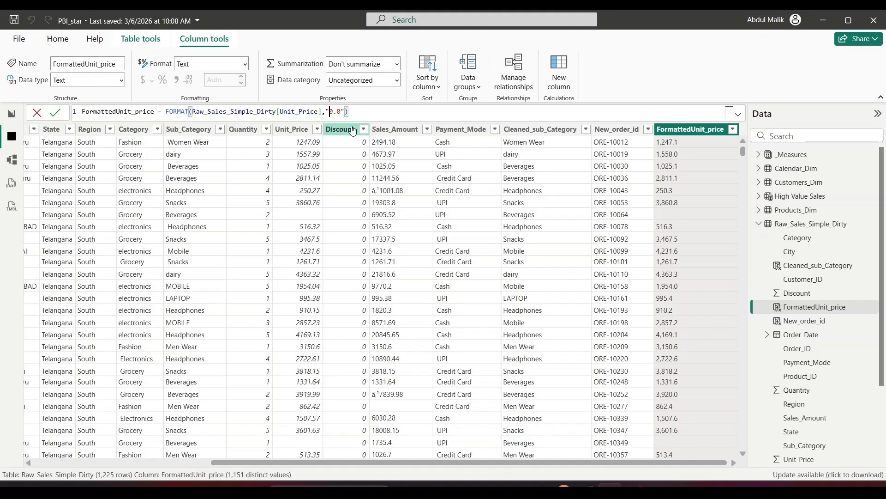
key(alt+Tab)
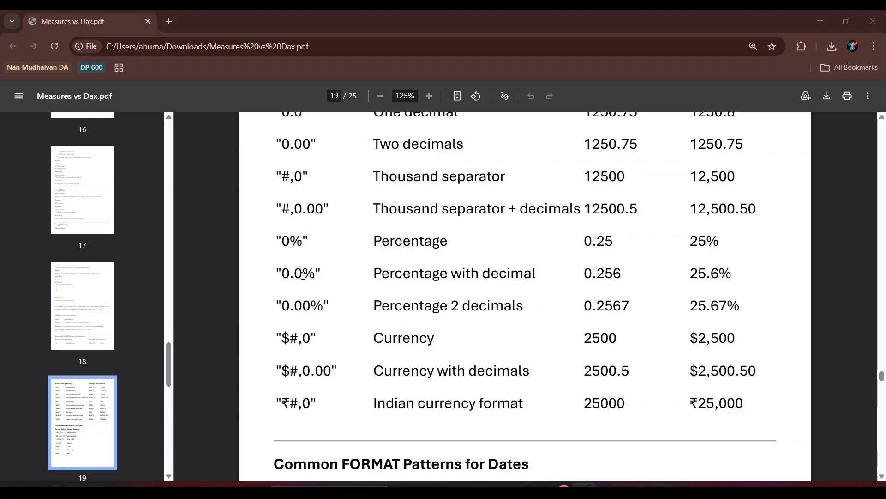
key(alt+Tab)
text(%)
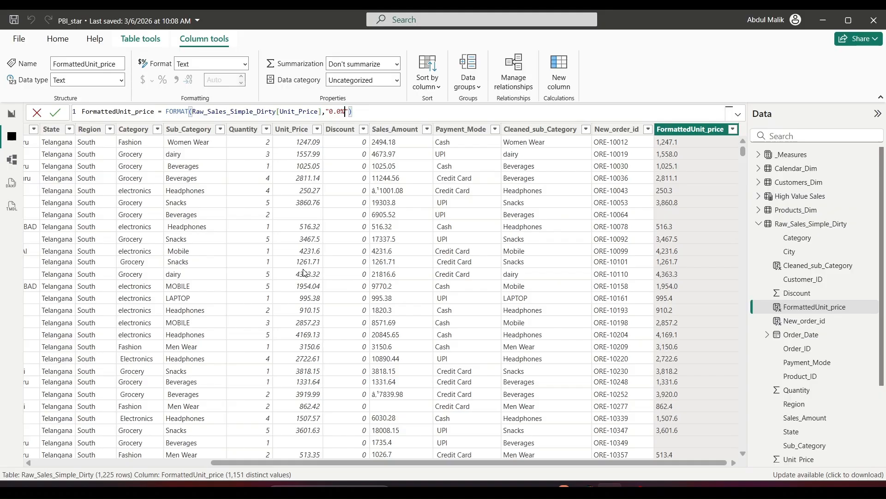
click(50, 116)
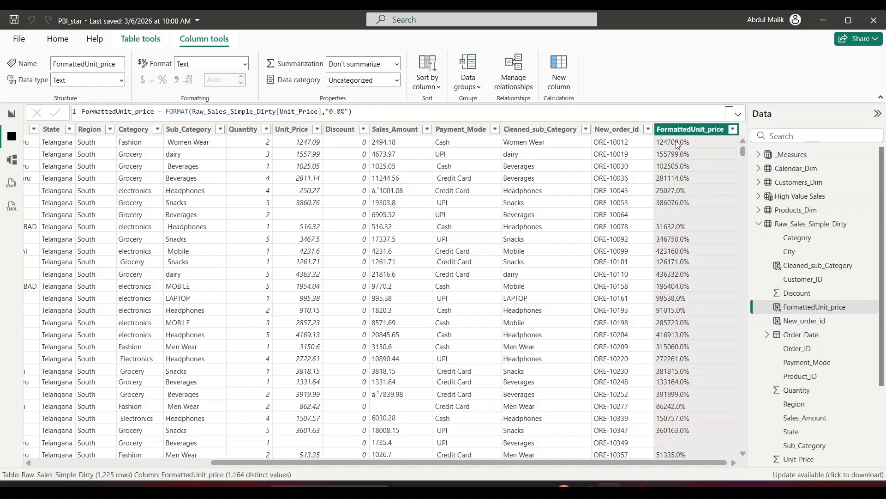
Review the PDF's percentage and currency patterns, then add a thousand separator to the FormattedUnit_price percentage format as "#,0.0%" and commit
key(alt+Tab)
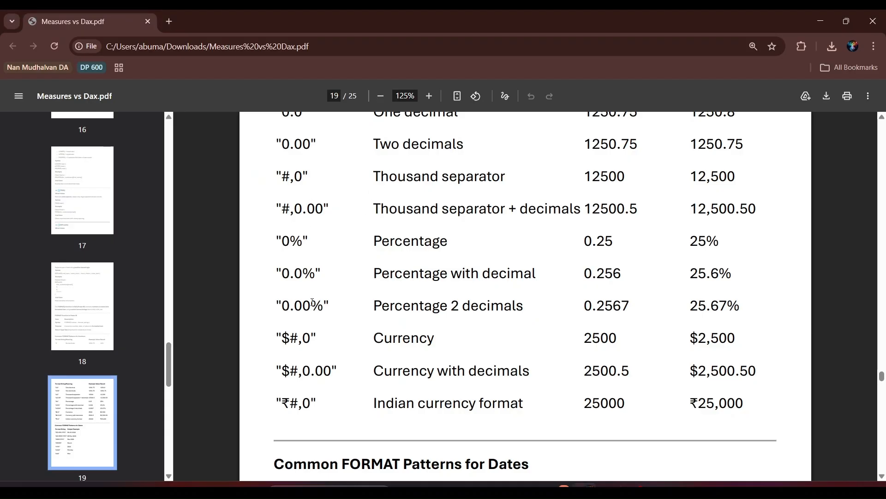
scroll(313, 302, down, 2)
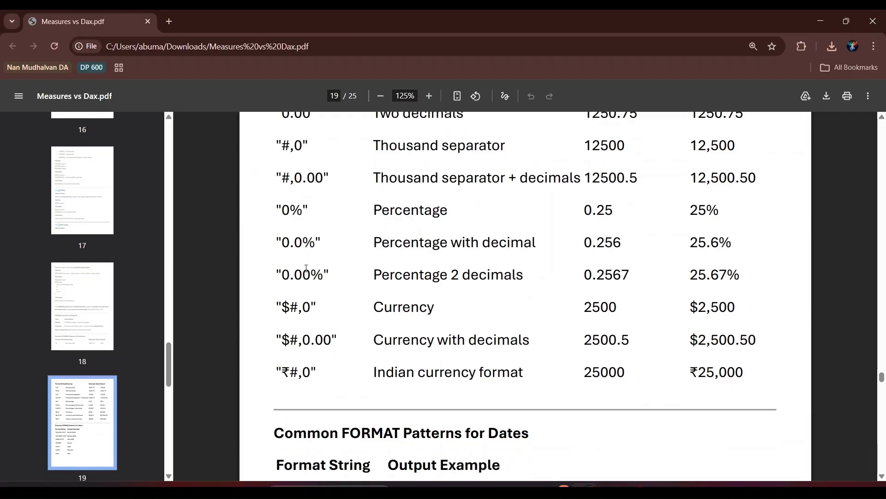
drag(312, 285, 283, 279)
key(alt+Tab)
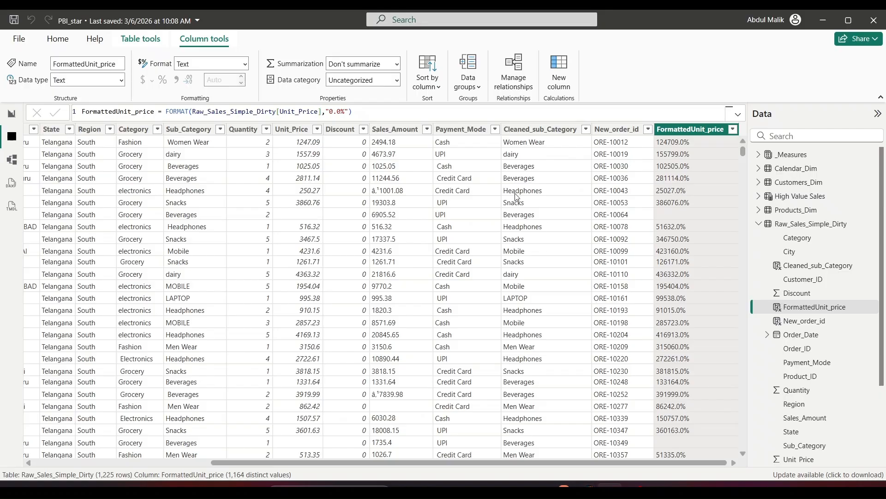
drag(330, 111, 347, 111)
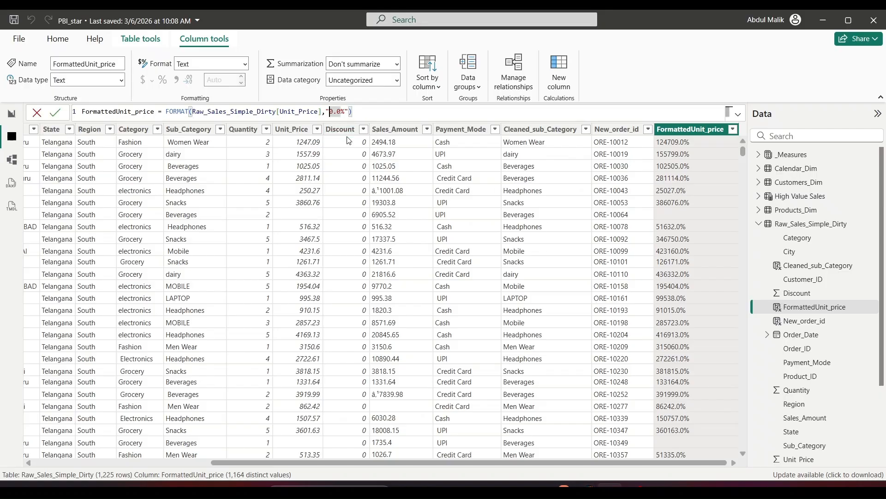
key(Left)
text(#,)
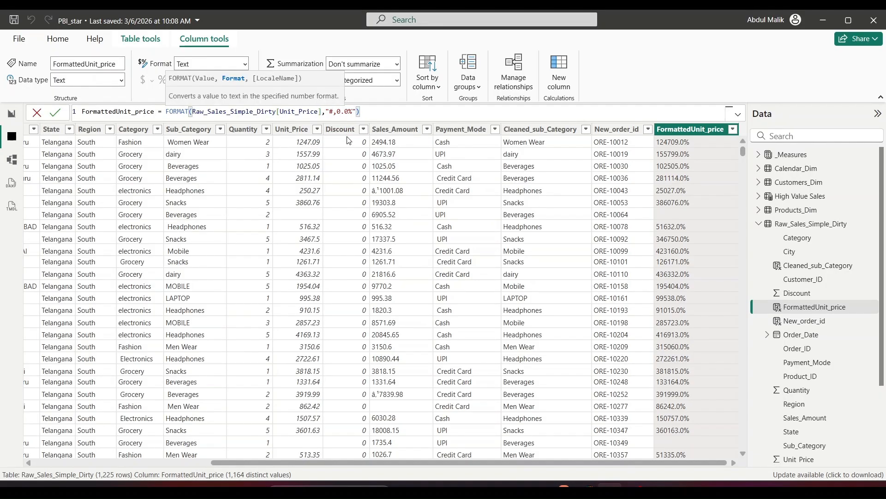
key(Right)
click(61, 112)
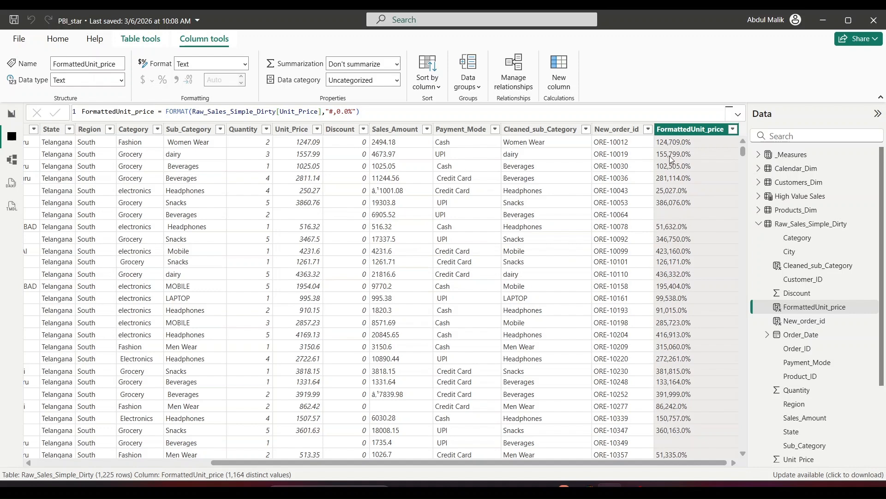
Replace the FormattedUnit_price format string with the currency pattern "$#,0" copied from the PDF, and commit the formula
click(350, 113)
key(BackSpace)
key(BackSpace)
key(BackSpace)
key(alt+Tab)
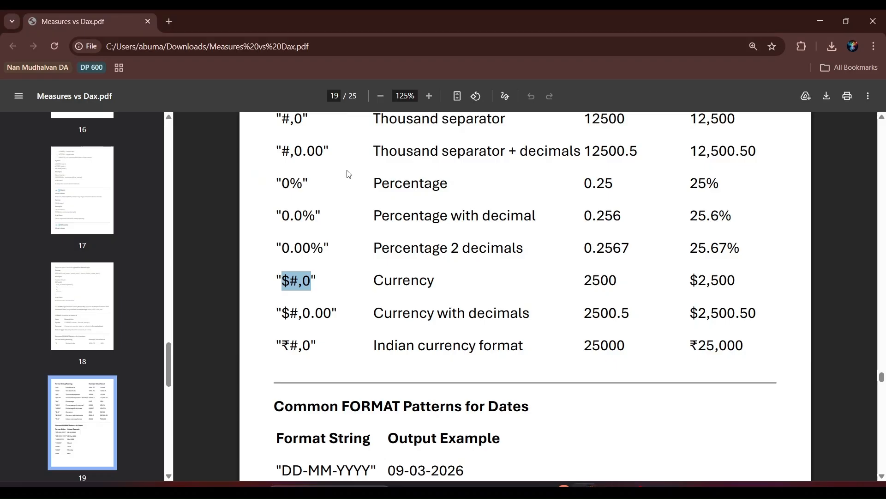
key(ctrl+c)
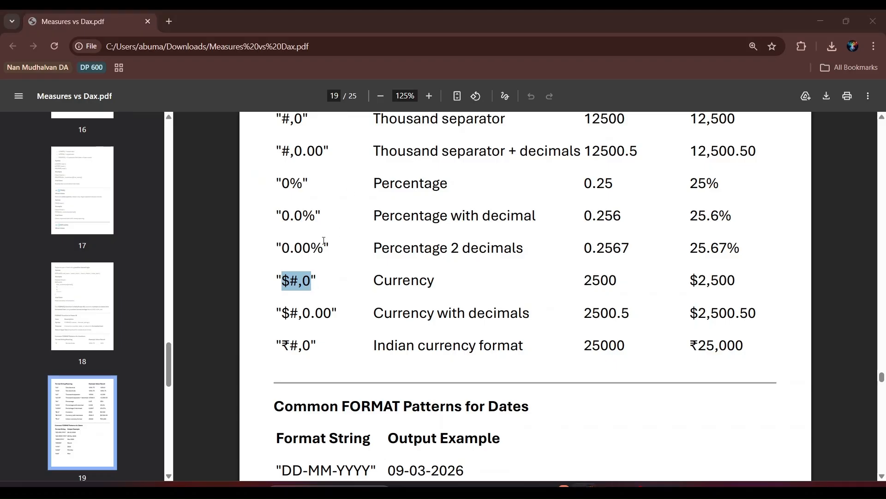
key(alt+Tab)
key(ctrl+v)
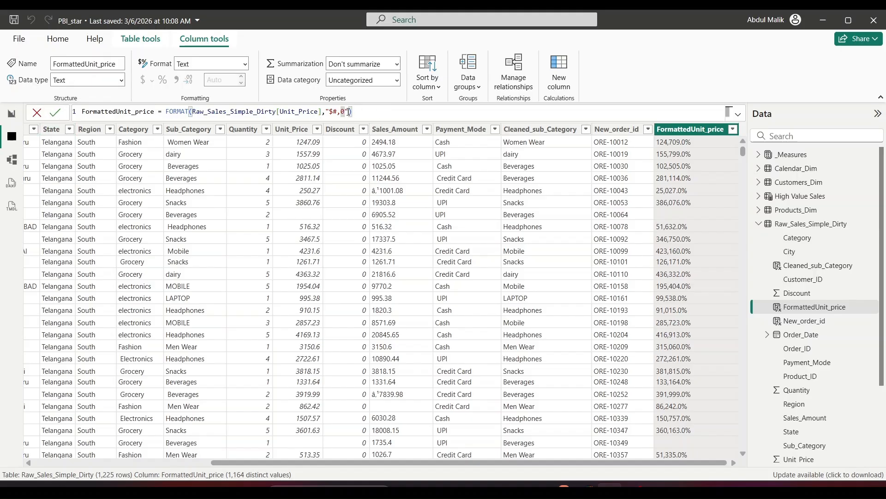
click(55, 112)
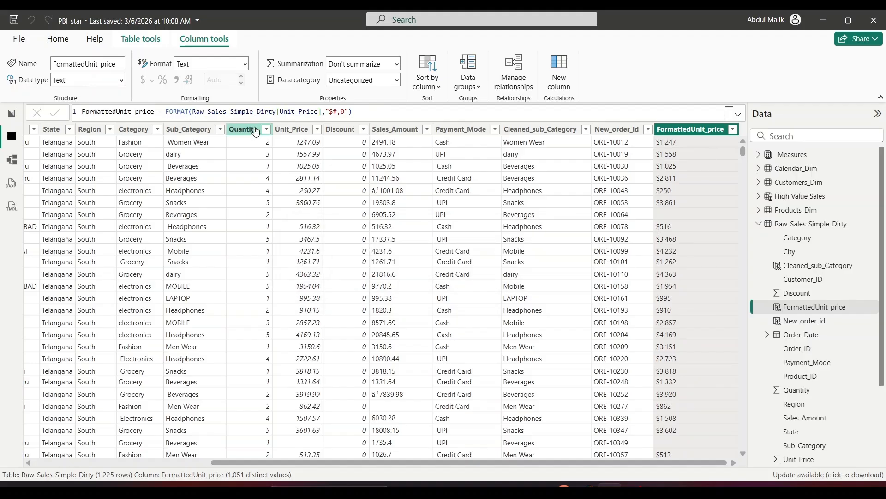
Replace the dollar sign in the FormattedUnit_price format string with the ₹ symbol copied from the PDF's Indian currency pattern
click(347, 110)
text(.)
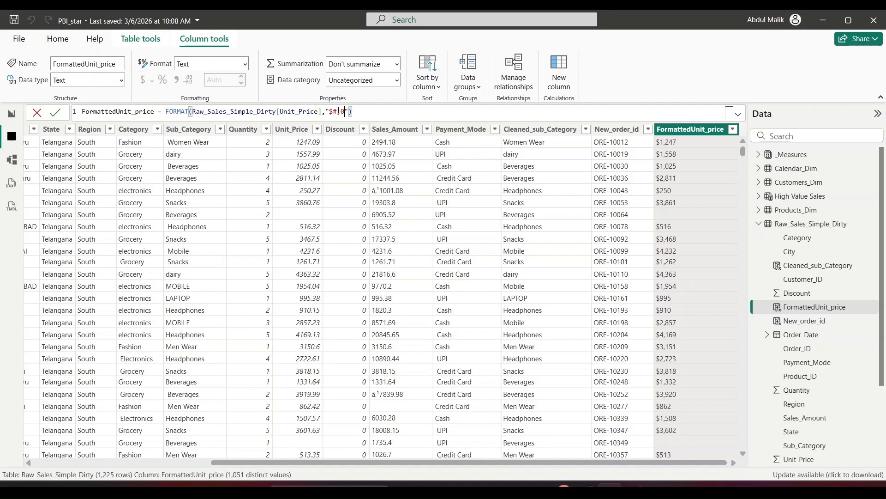
click(333, 112)
key(BackSpace)
key(alt+Tab)
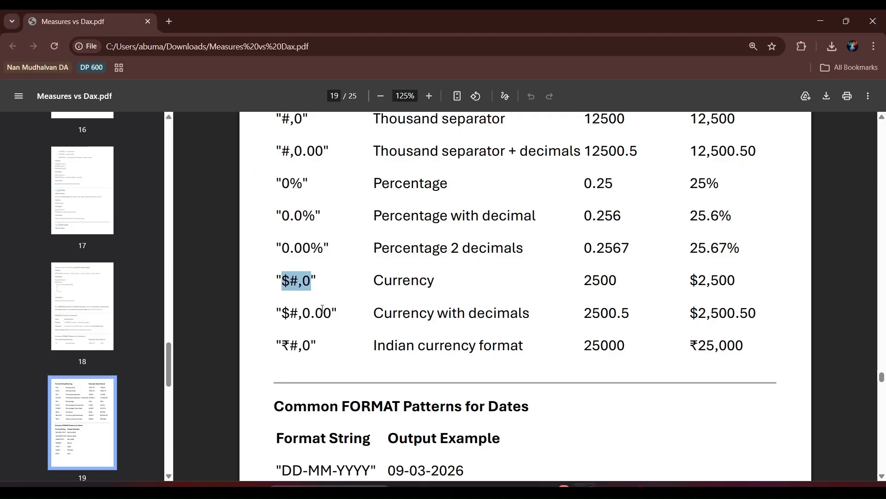
drag(291, 344, 285, 346)
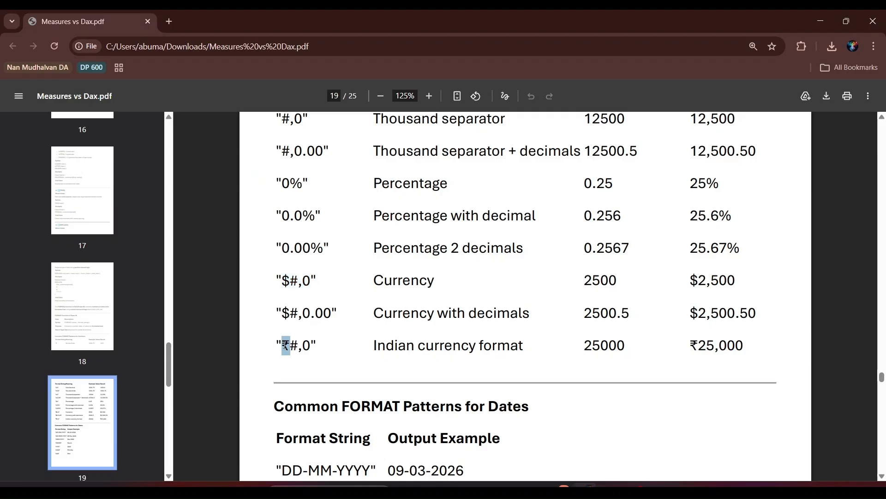
key(ctrl+c)
key(alt+Tab)
key(ctrl+v)
Add two decimals to make the format string "₹#,0.00", commit the formula, and review the FormattedUnit_price values
click(344, 118)
text(.00)
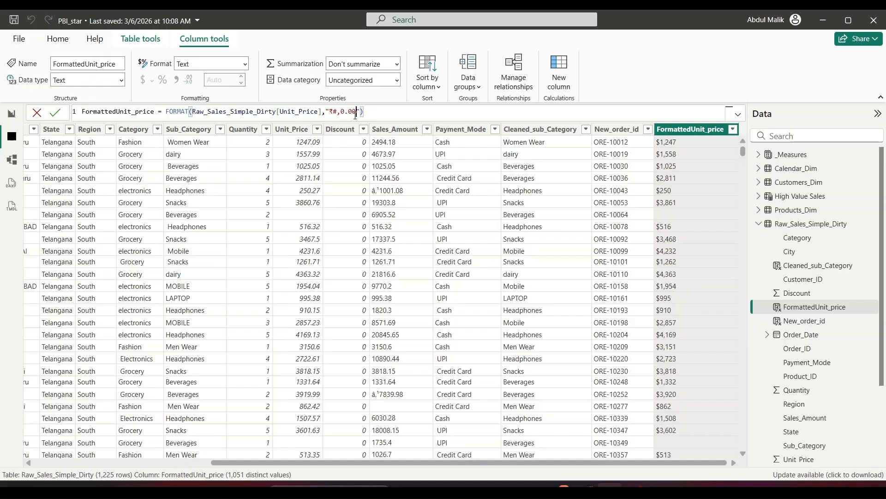
click(55, 112)
scroll(482, 236, down, 10)
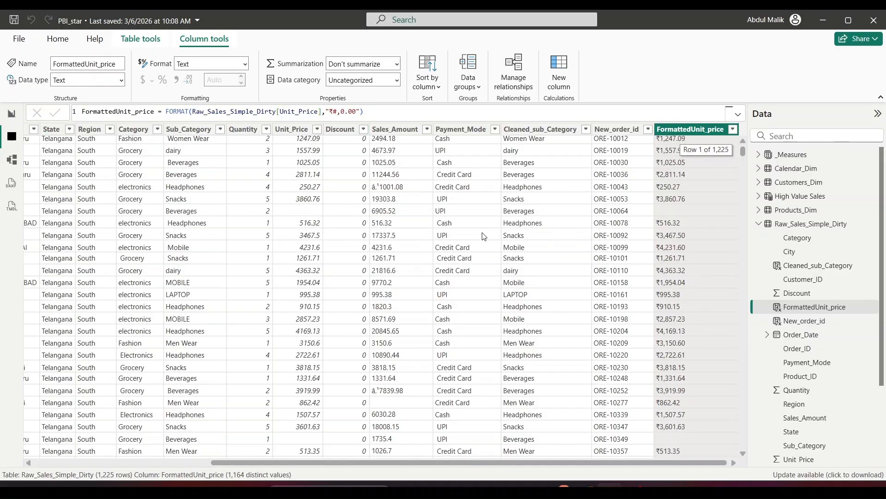
scroll(492, 232, up, 10)
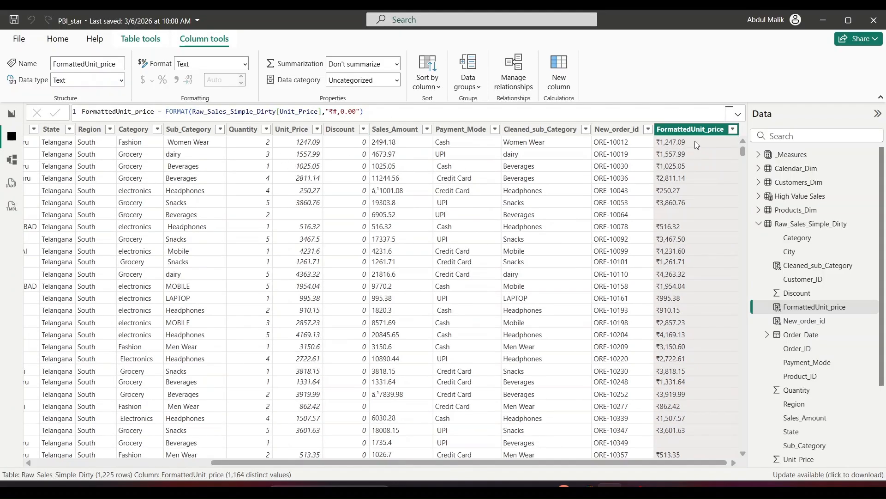
Review the common FORMAT patterns for dates in the Measures vs Dax PDF and return to Power BI
key(alt+Tab)
scroll(405, 204, down, 5)
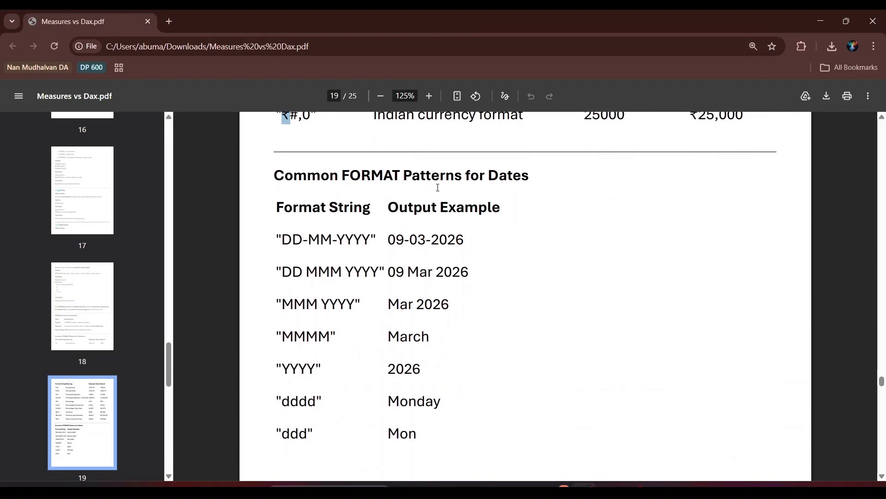
scroll(390, 190, down, 1)
scroll(395, 234, up, 1)
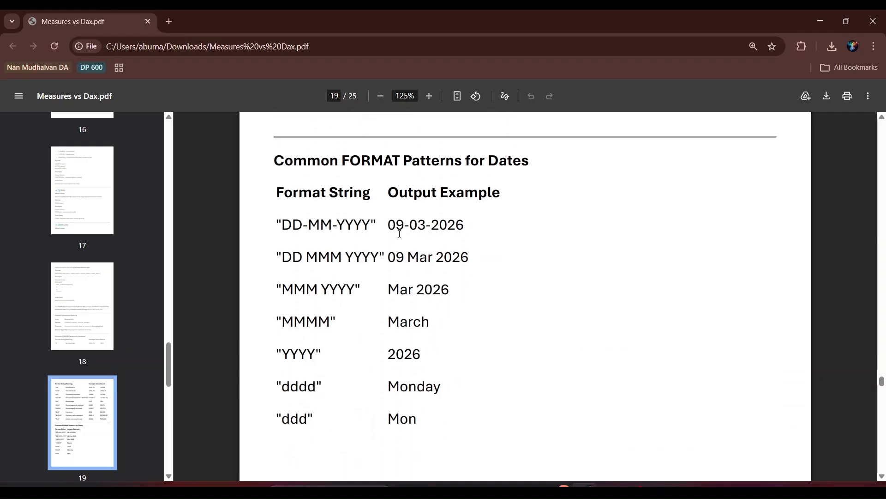
key(alt+Tab)
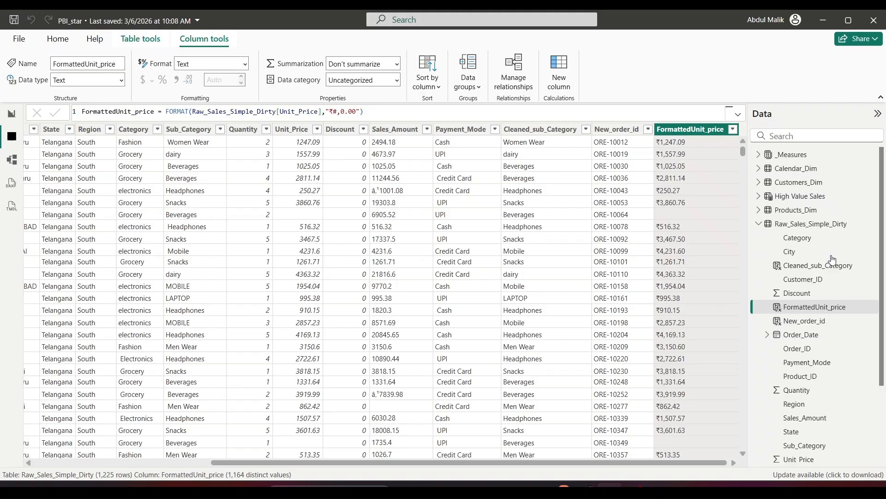
Display the Calendar_Dim table's data and add a new calculated column to it
click(759, 225)
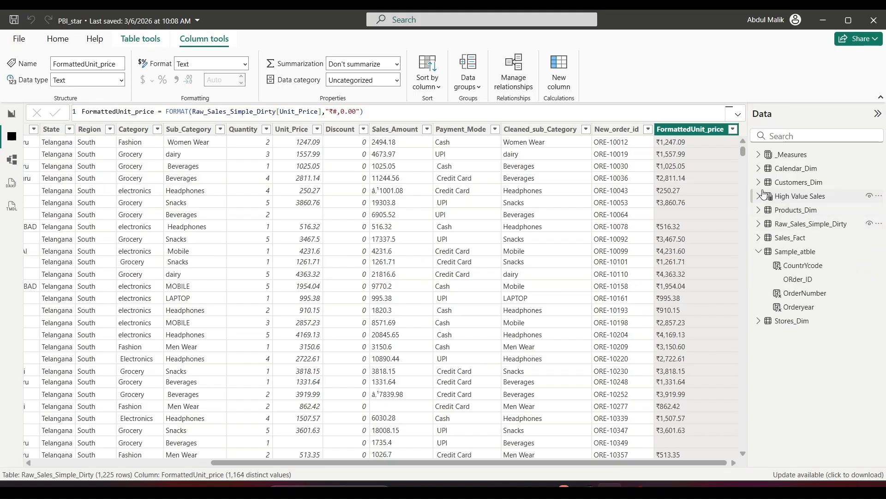
click(759, 168)
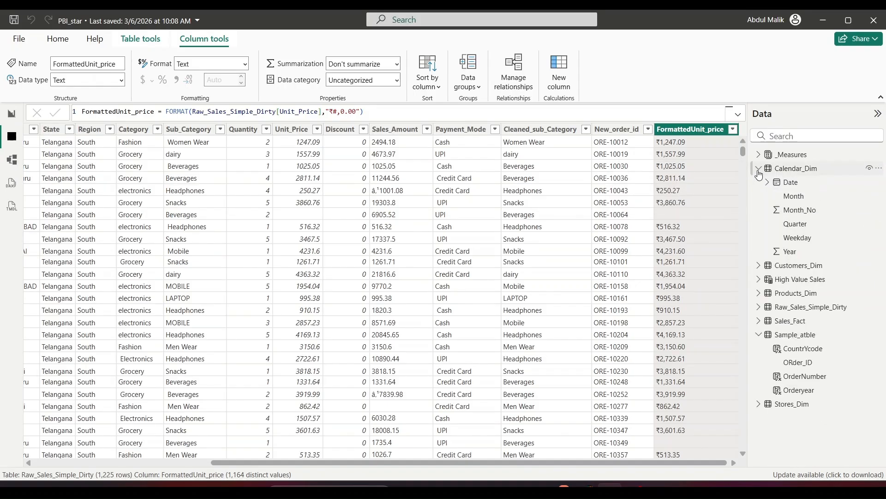
click(802, 172)
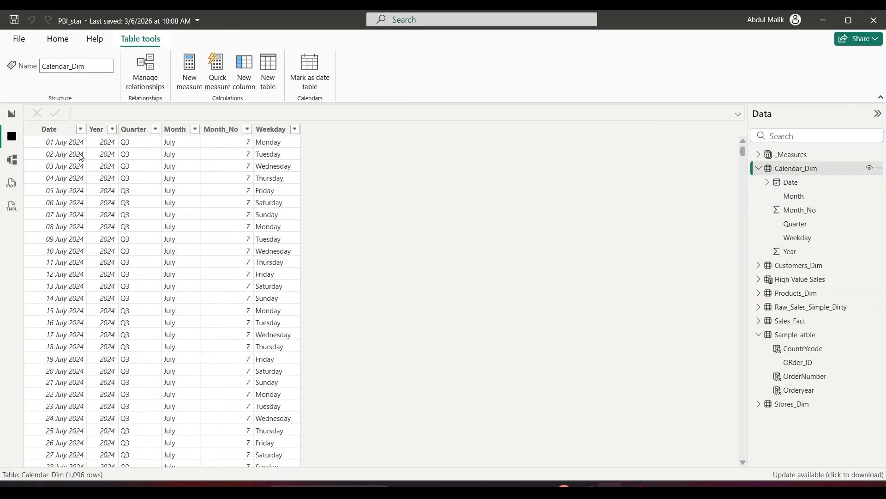
right_click(282, 136)
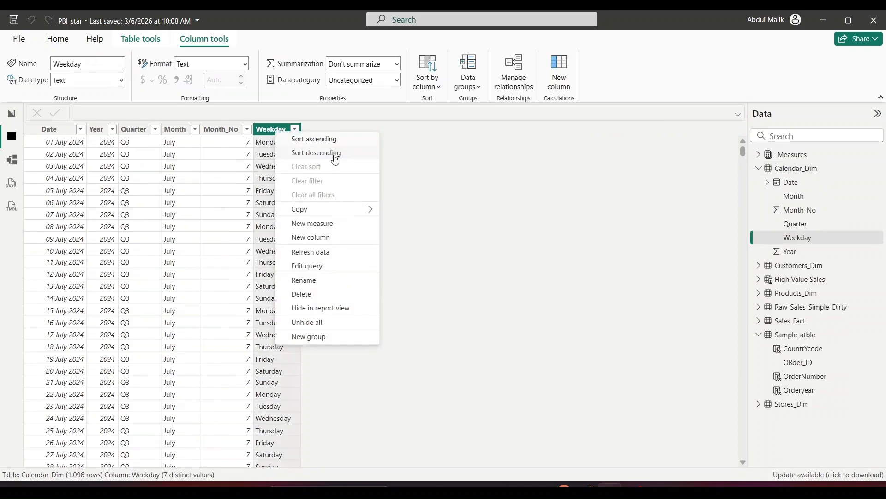
click(327, 243)
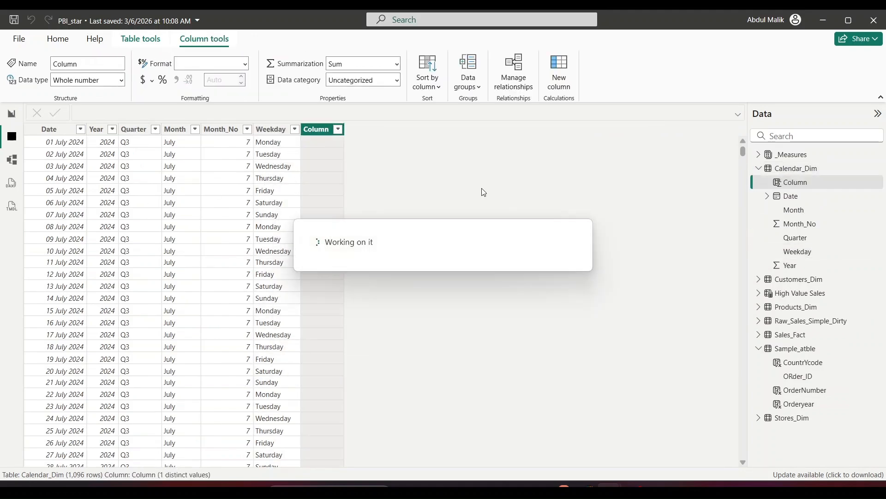
Name the new column Formatted_Date and begin its formula as FORMAT(Calendar_Dim[Date], with the format argument still open
text(Formatted_Date =)
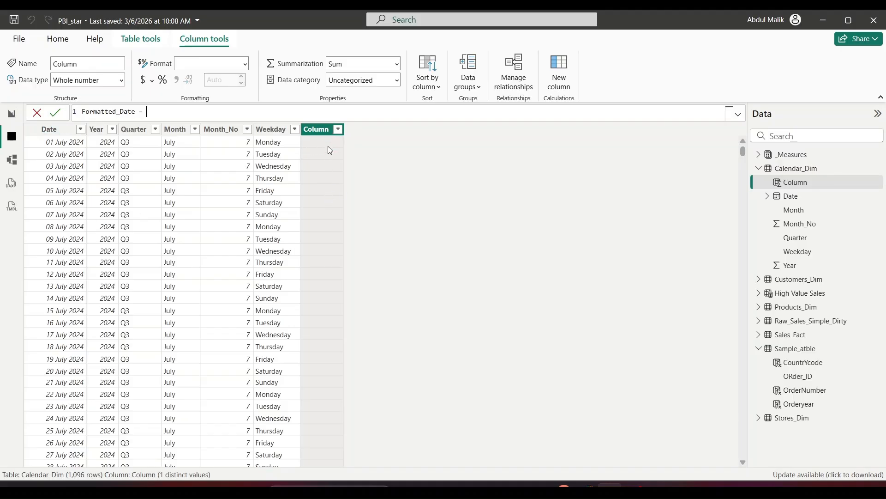
text(format)
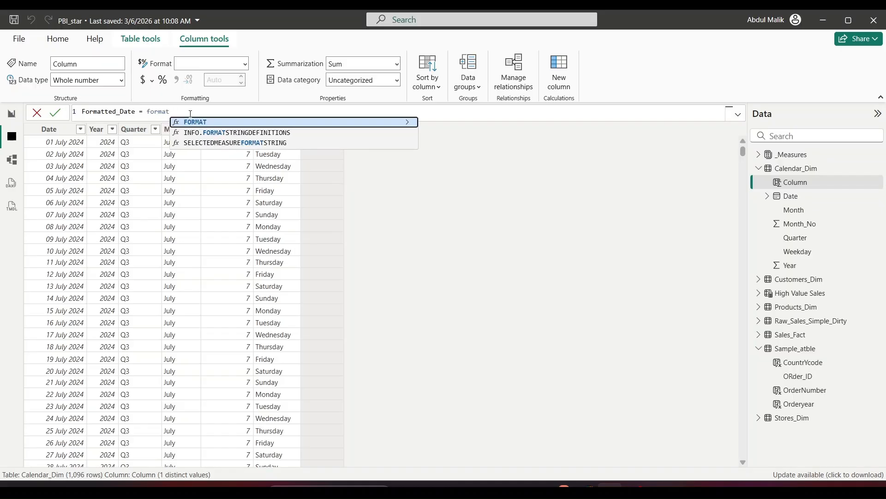
key(Tab)
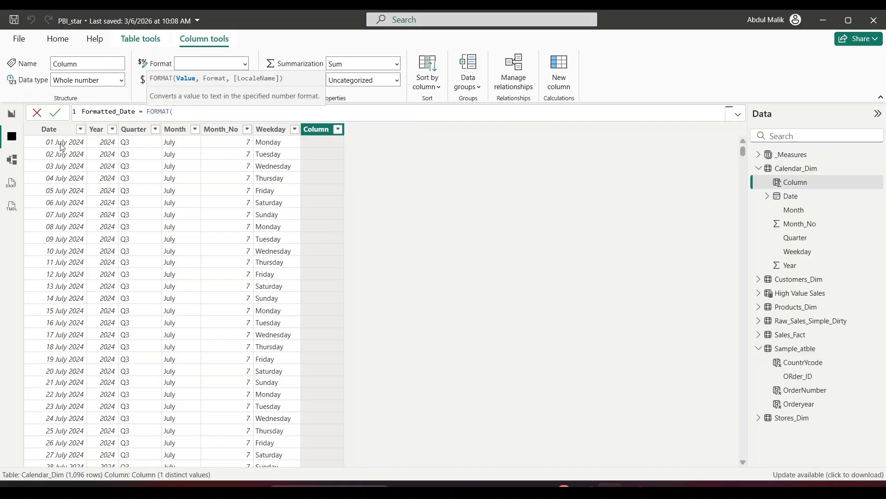
text(date)
key(BackSpace)
key(BackSpace)
key(BackSpace)
key(BackSpace)
text(cale)
key(Down)
key(Down)
key(Tab)
text(,)
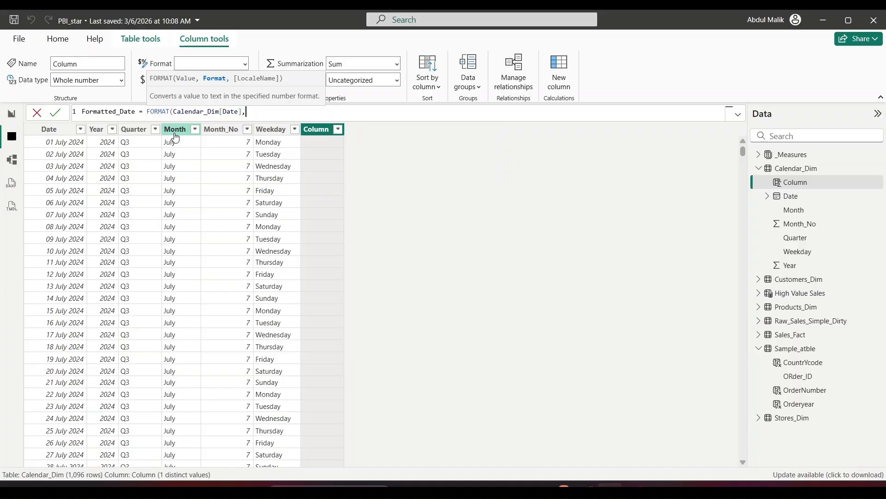
Copy the DD-MM-YYYY pattern from the PDF and paste it as the FORMAT function's second argument in Power BI
key(alt+Tab)
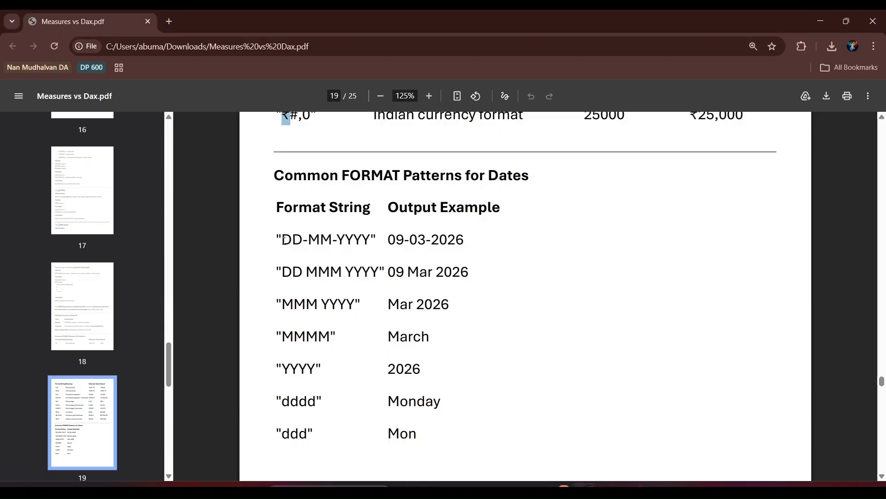
drag(282, 239, 372, 237)
key(ctrl+c)
key(alt+Tab)
key(ctrl+v)
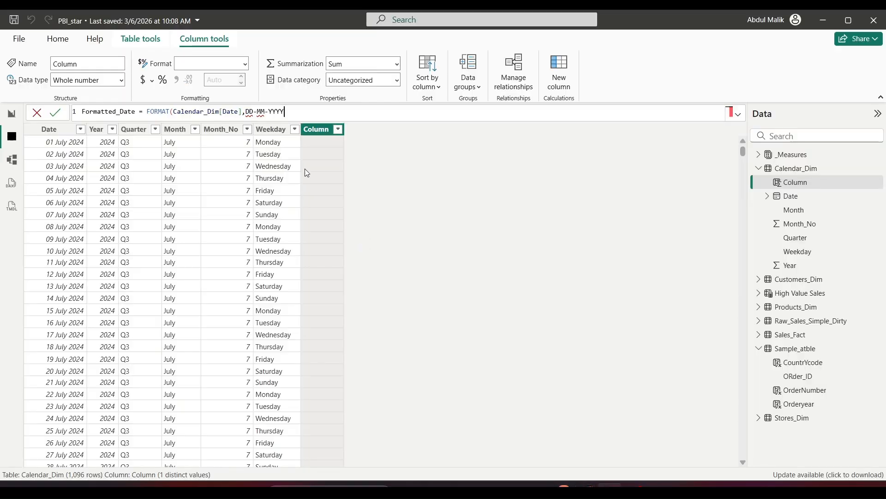
Enclose the DD-MM-YYYY pattern in double quotes, close and commit the formula, and compare the Date column's format with Formatted_Date
text(")
key(Right)
key(Right)
key(Right)
key(Right)
key(Right)
key(Right)
key(Right)
key(Right)
key(Right)
text("))
key(Return)
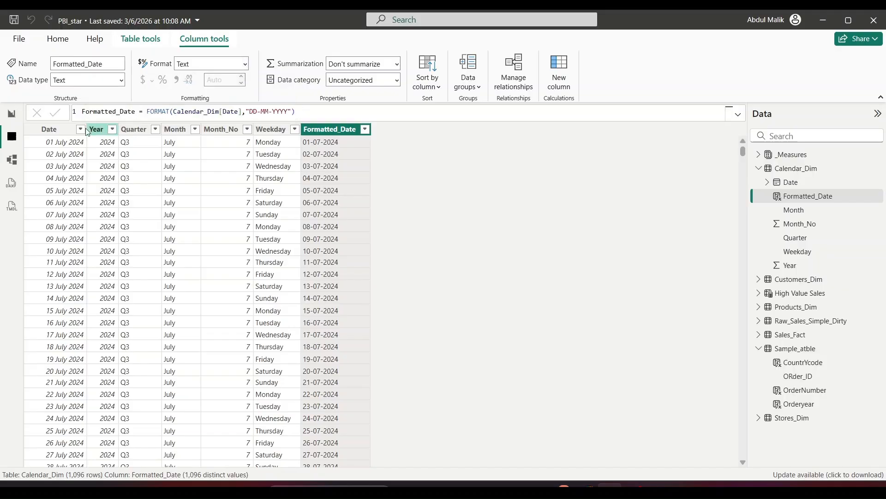
click(49, 128)
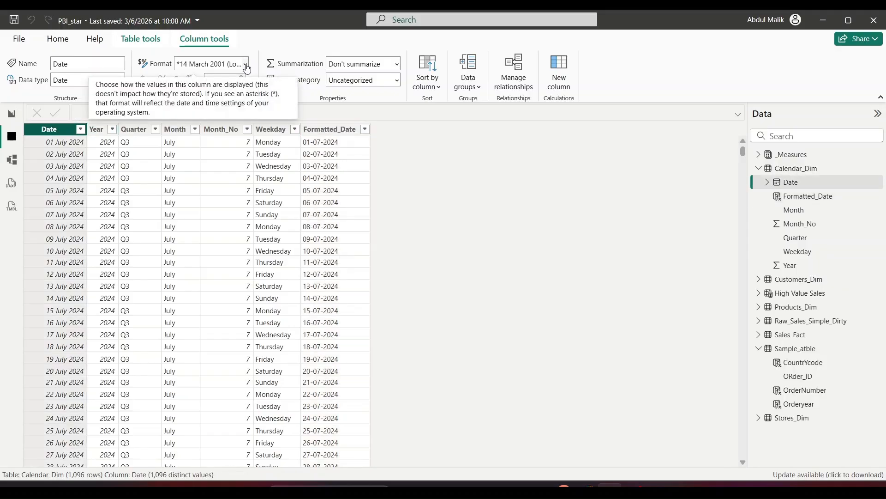
click(332, 129)
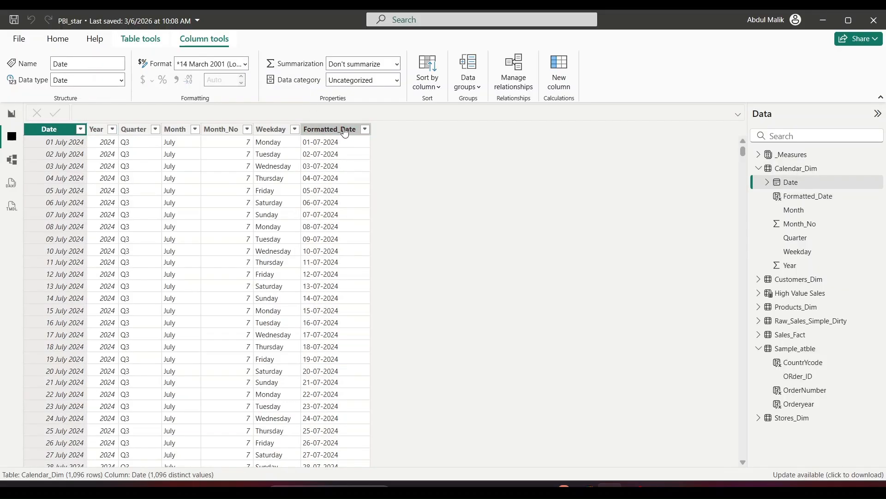
Replace the Formatted_Date format string with the full month pattern "MMMM" copied from the PDF, and commit the formula
key(alt+Tab)
scroll(352, 267, down, 1)
scroll(317, 211, down, 1)
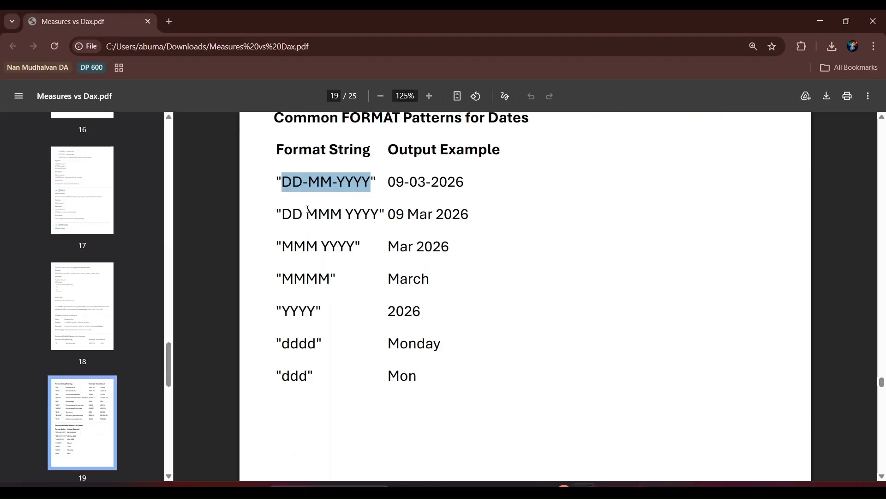
scroll(319, 234, down, 1)
drag(330, 224, 284, 224)
key(alt+Tab)
drag(289, 113, 249, 113)
key(ctrl+v)
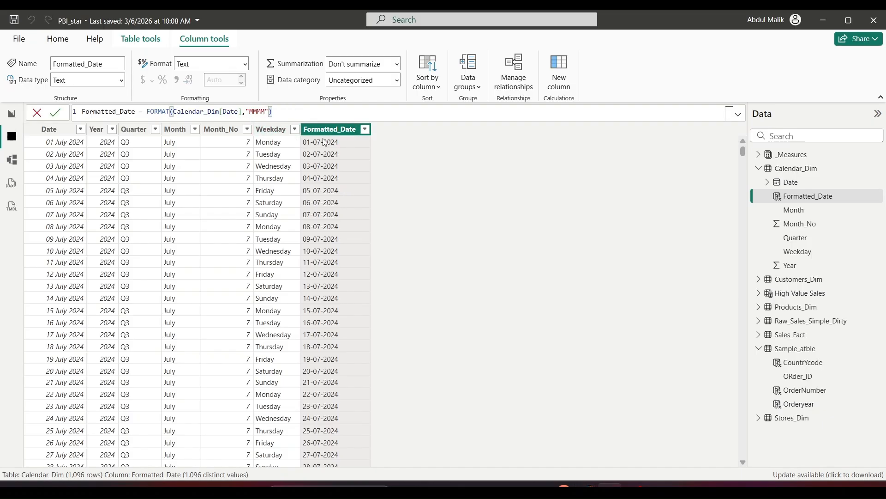
click(55, 112)
Shorten the Formatted_Date format string to "MMM" and commit, and again to "MM" and commit
click(269, 112)
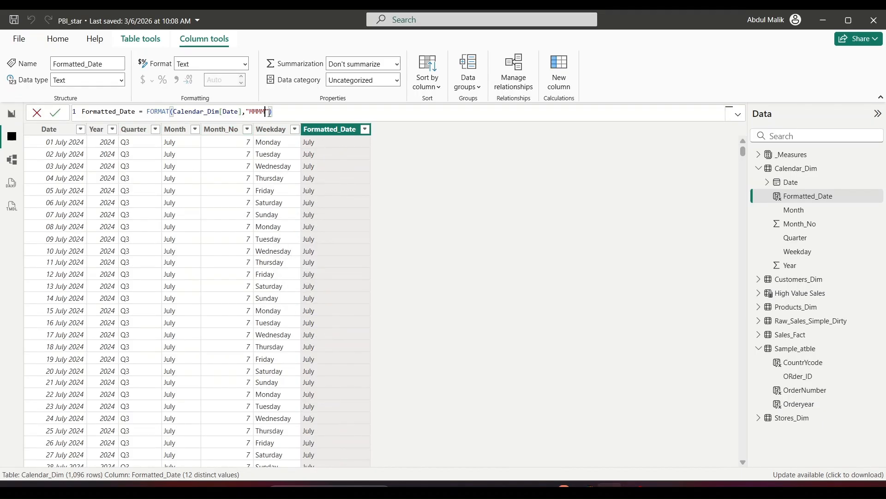
key(BackSpace)
click(55, 112)
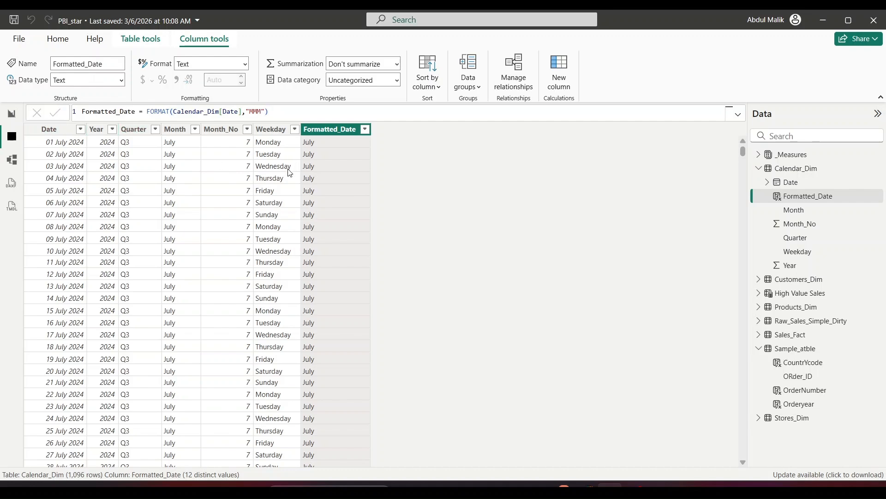
click(263, 113)
key(BackSpace)
click(55, 113)
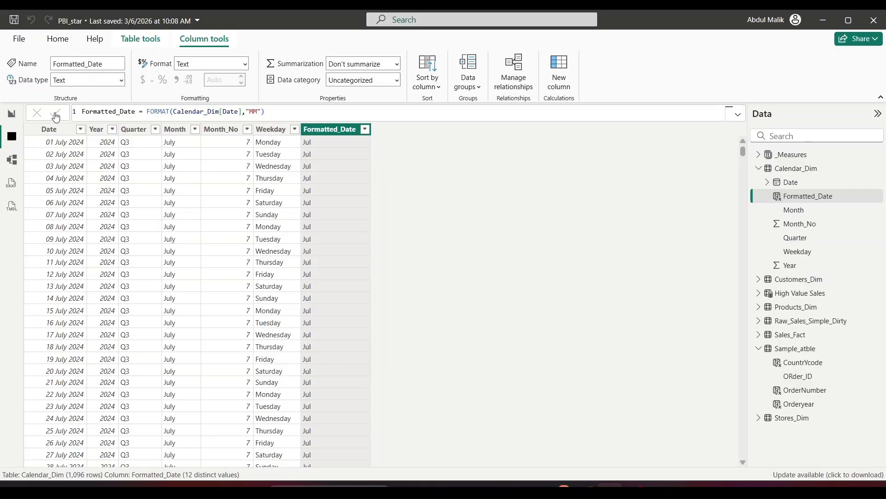
Replace the month pattern in Formatted_Date with the two-digit day pattern "dd" and commit the formula
double_click(260, 112)
text(d)
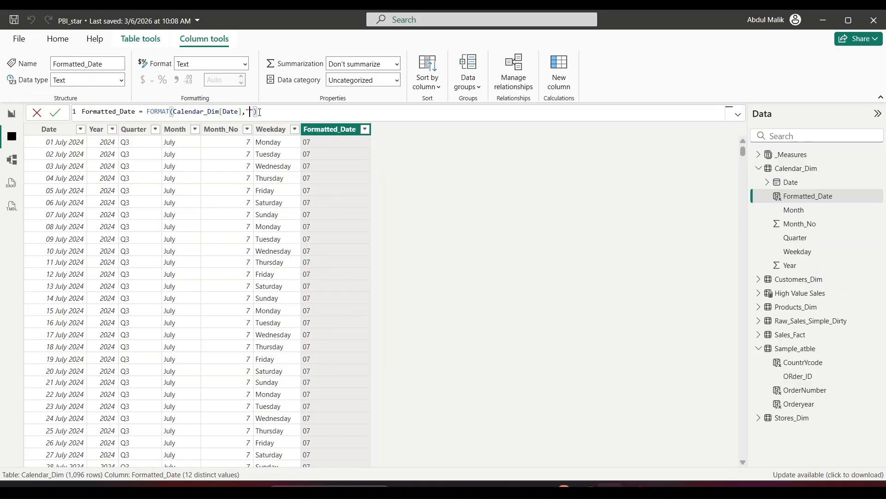
text(d)
click(55, 113)
Change the Formatted_Date format string to the weekday pattern "ddd" and commit, and extend it to "dddd" and commit
double_click(255, 112)
text(ddd)
click(55, 113)
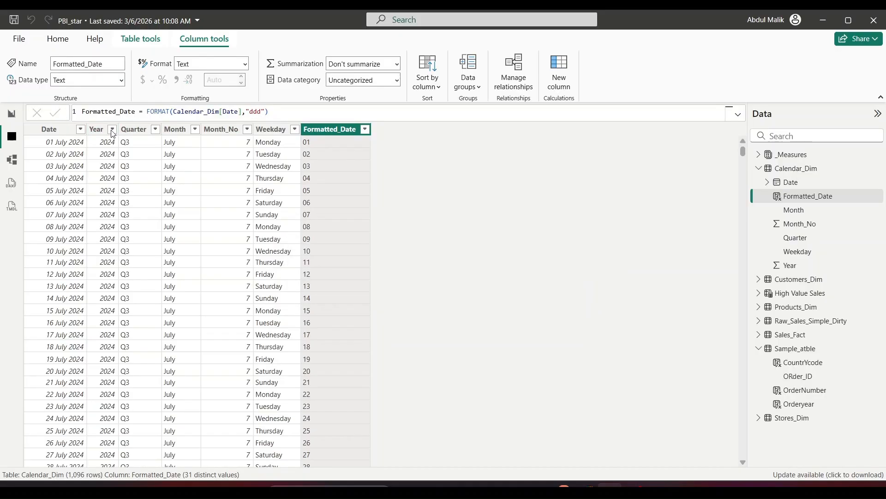
click(261, 112)
text(d)
click(55, 113)
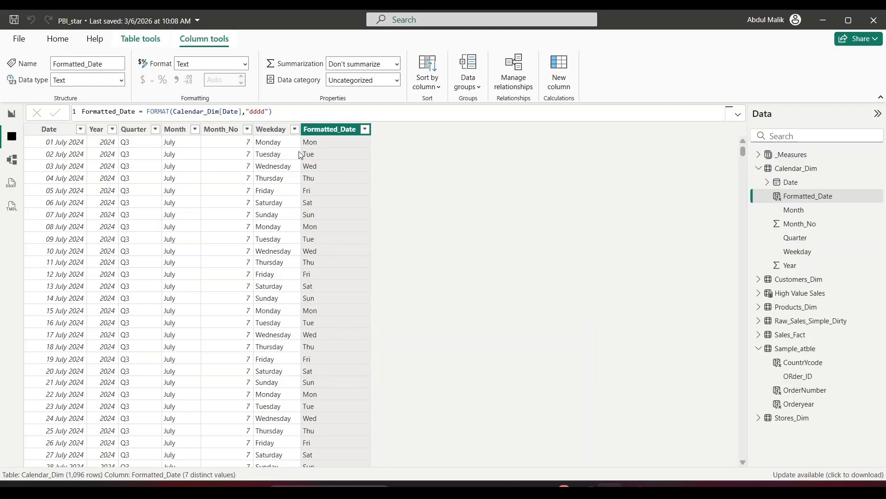
Change the Formatted_Date format string to the year pattern "yy" and commit, and then to "yyyy" and commit
double_click(262, 111)
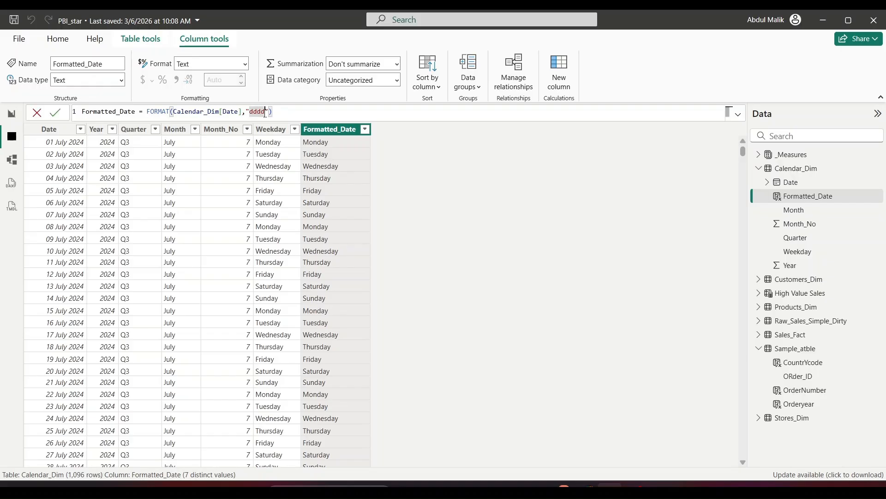
text(dd)
click(55, 113)
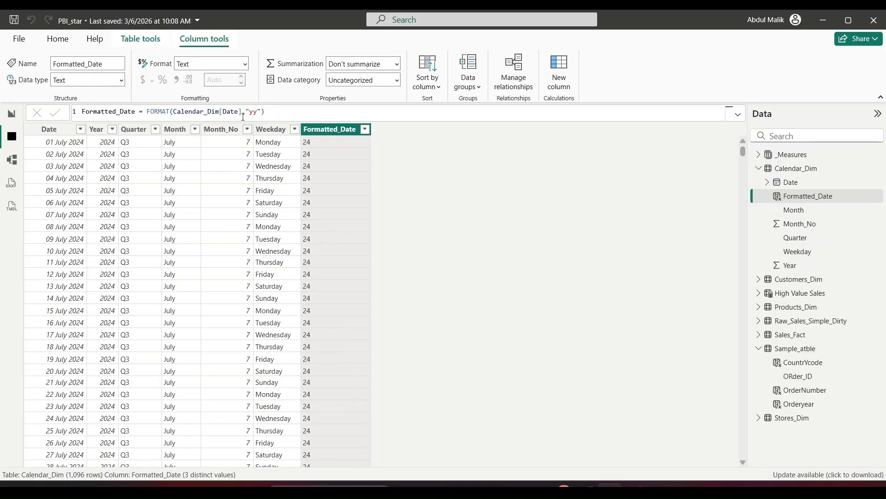
double_click(257, 112)
text(yyyy)
click(55, 113)
Add weekday and short month codes before the year to make the format string "dddd mmm yyyy", and commit the formula
click(250, 112)
double_click(249, 112)
key(Left)
text(dddd mmm)
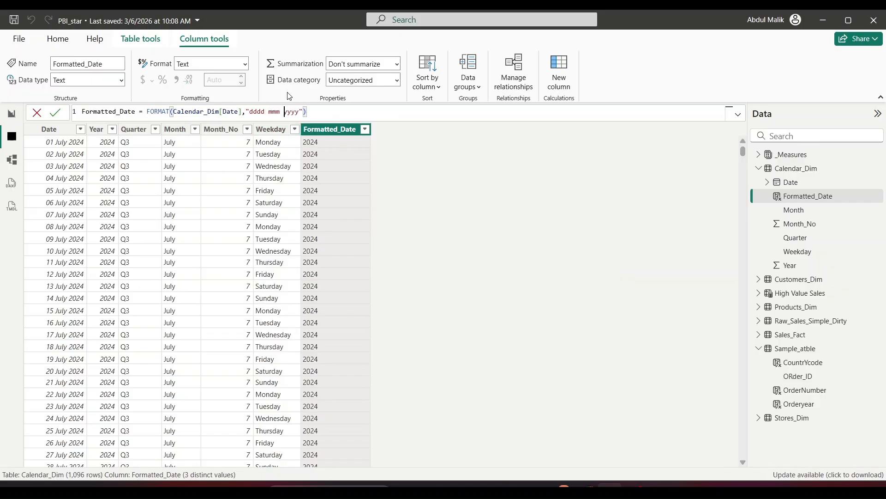
drag(269, 111, 280, 112)
click(55, 113)
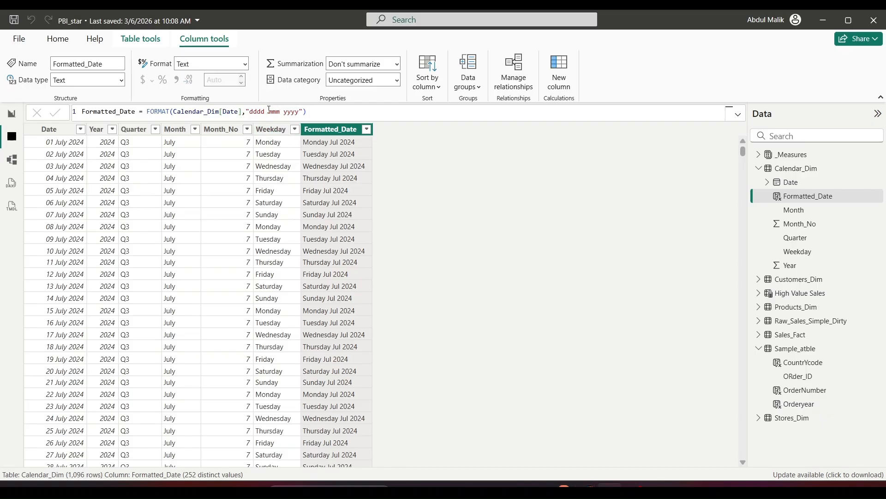
Change the separators in the Formatted_Date format string to make it "dddd-mmm: yyyy", and commit the formula
click(270, 111)
key(BackSpace)
text(-mmm yyyy)
text(-)
click(56, 112)
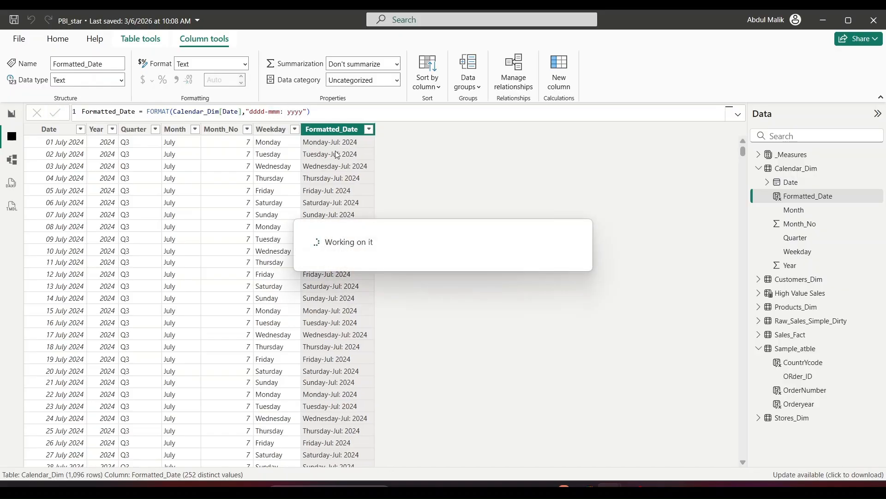
Switch to the PDF and check the rest of the date pattern table up to the DAX Date Functions section
key(alt+Tab)
scroll(413, 248, down, 3)
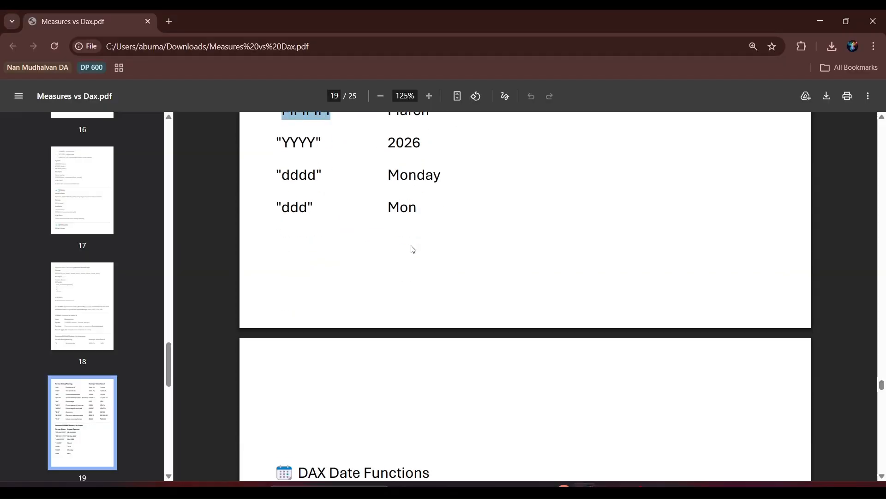
scroll(414, 249, up, 1)
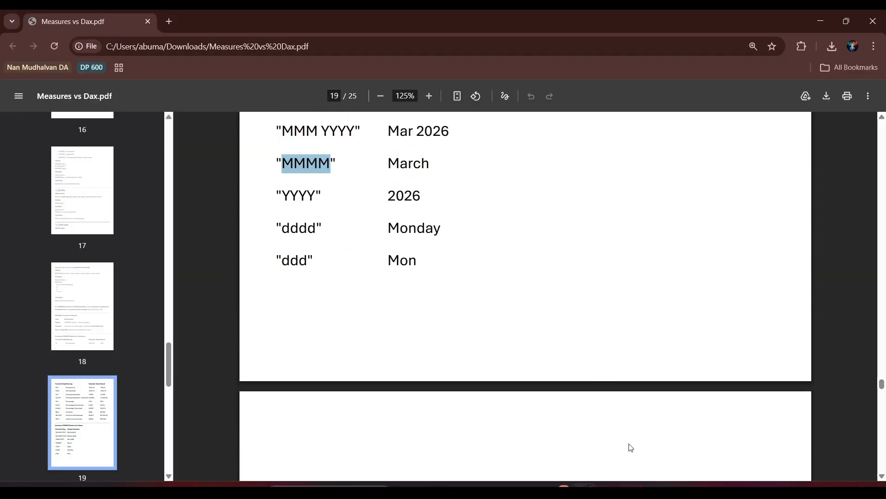